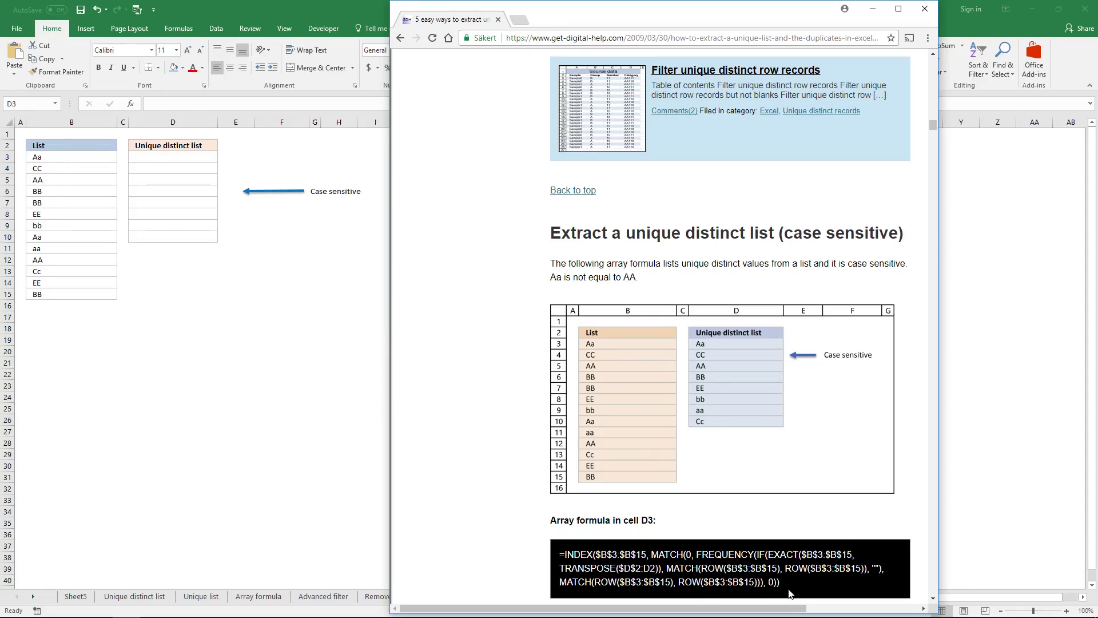
Step: Copy the case-sensitive unique distinct array formula for cell D3 from the web page and switch to Excel
left_click_drag(789, 590, 560, 555)
key("ctrl+c")
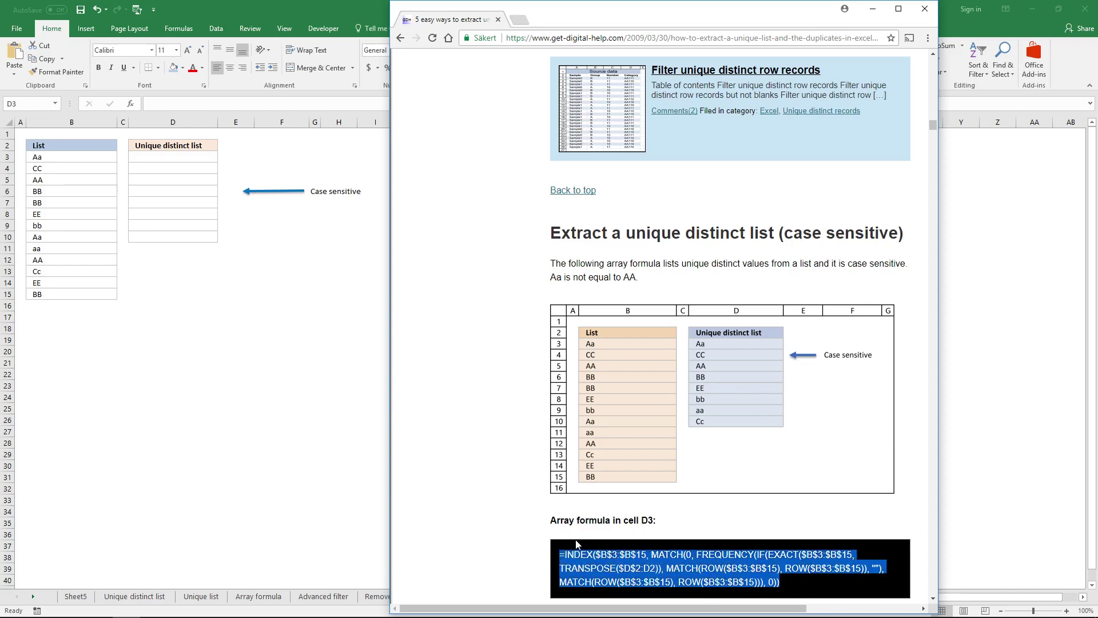
left_click(260, 263)
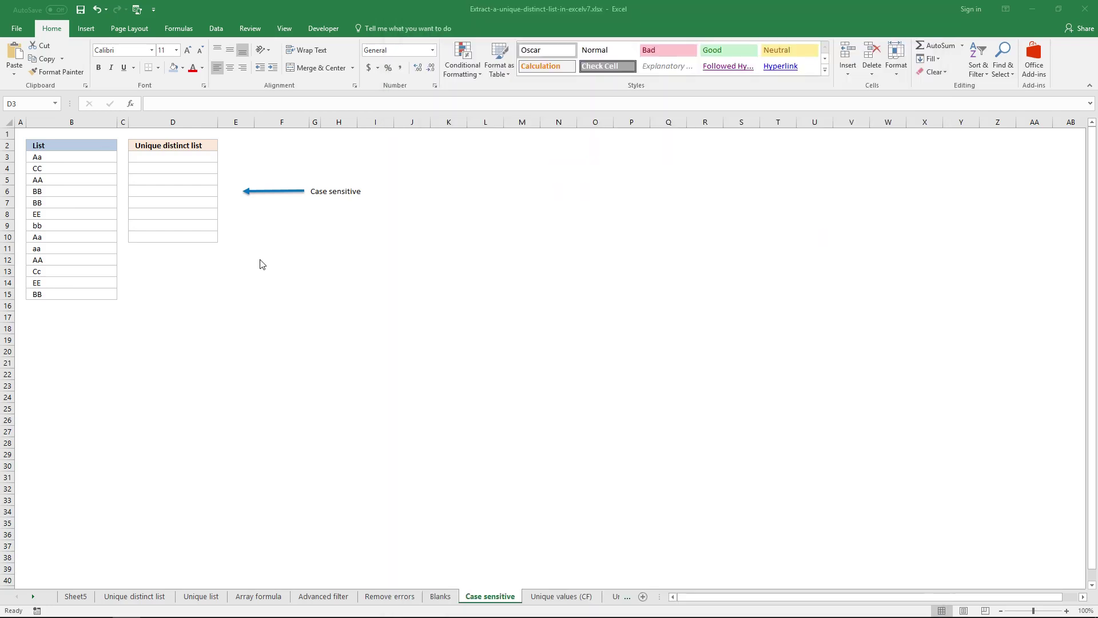
left_click(204, 103)
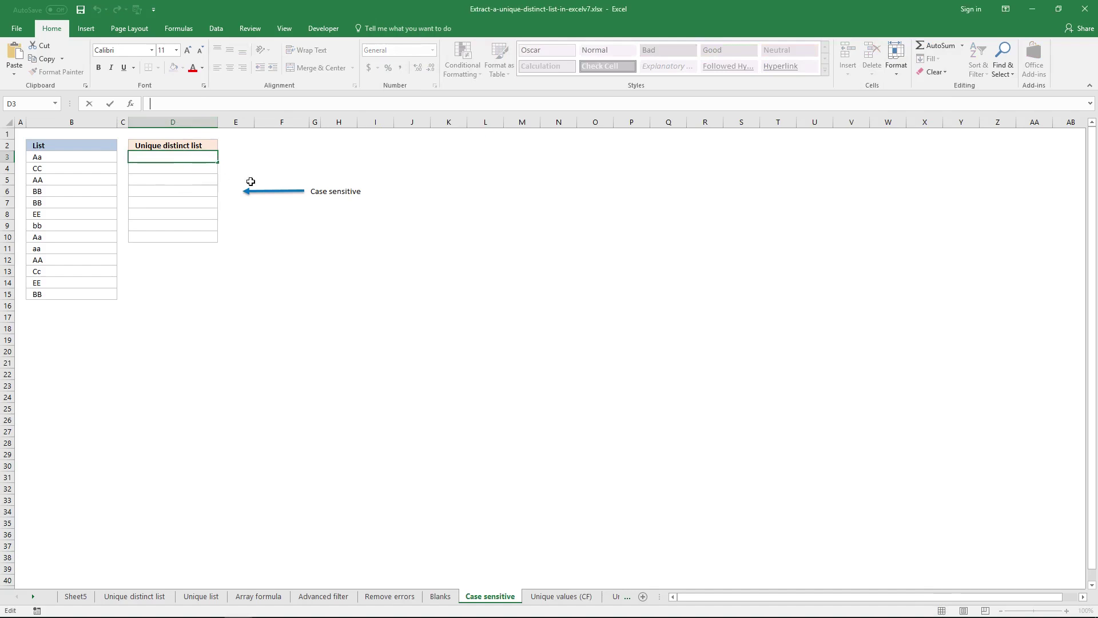
key("ctrl+v")
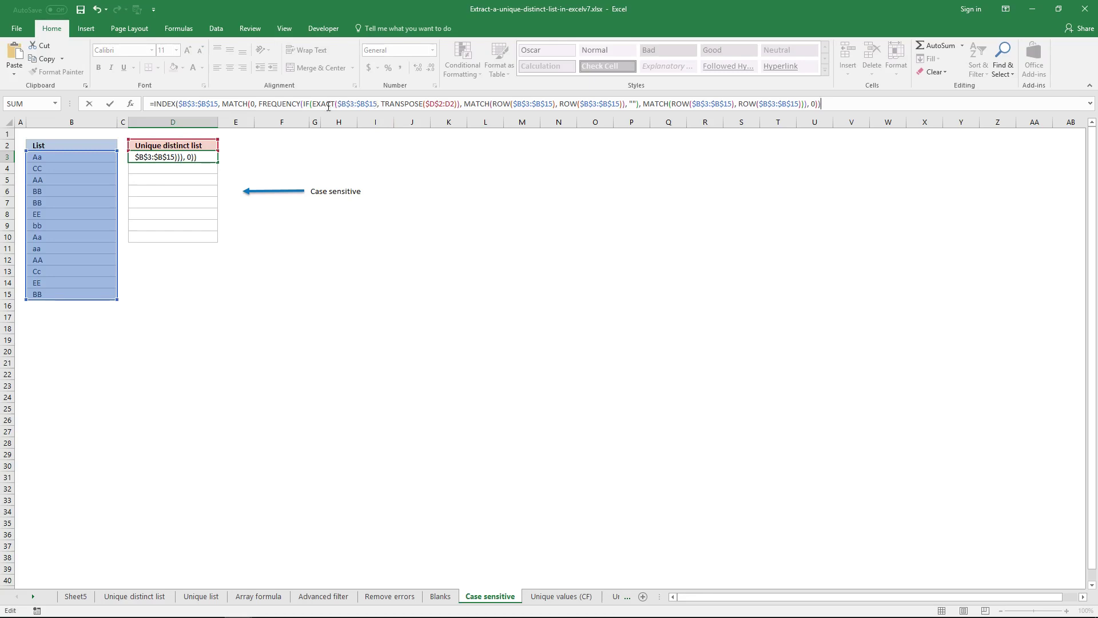
left_click(429, 104)
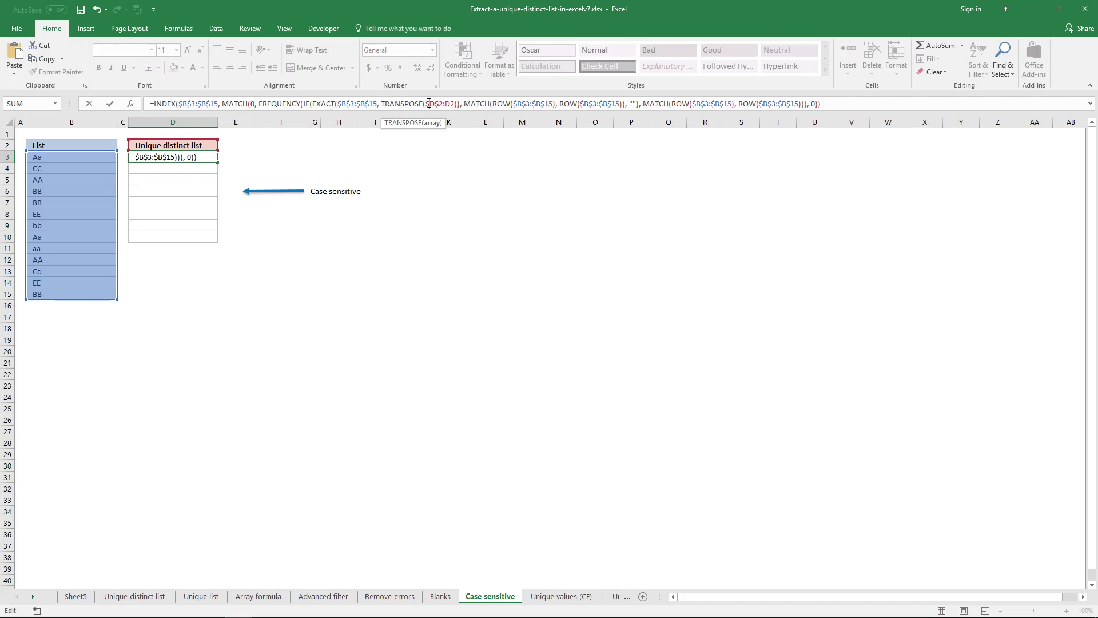
left_click_drag(426, 103, 456, 104)
key("Escape")
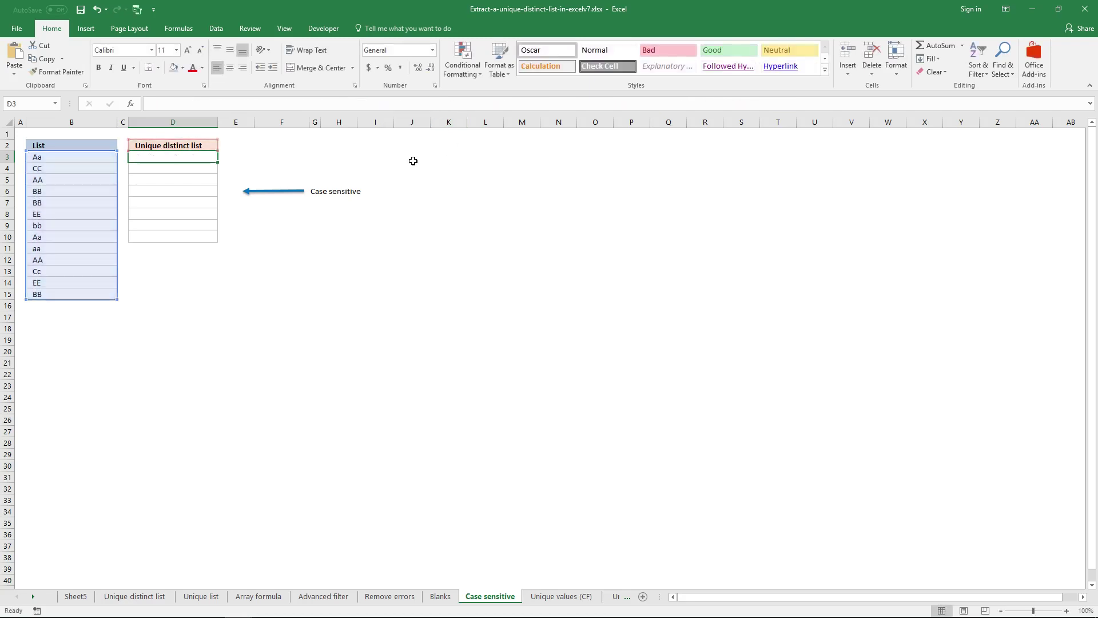
Step: Enter the copied formula in cell K3 as an array formula, with its TRANSPOSE range moved to $K$2:K2
left_click(418, 156)
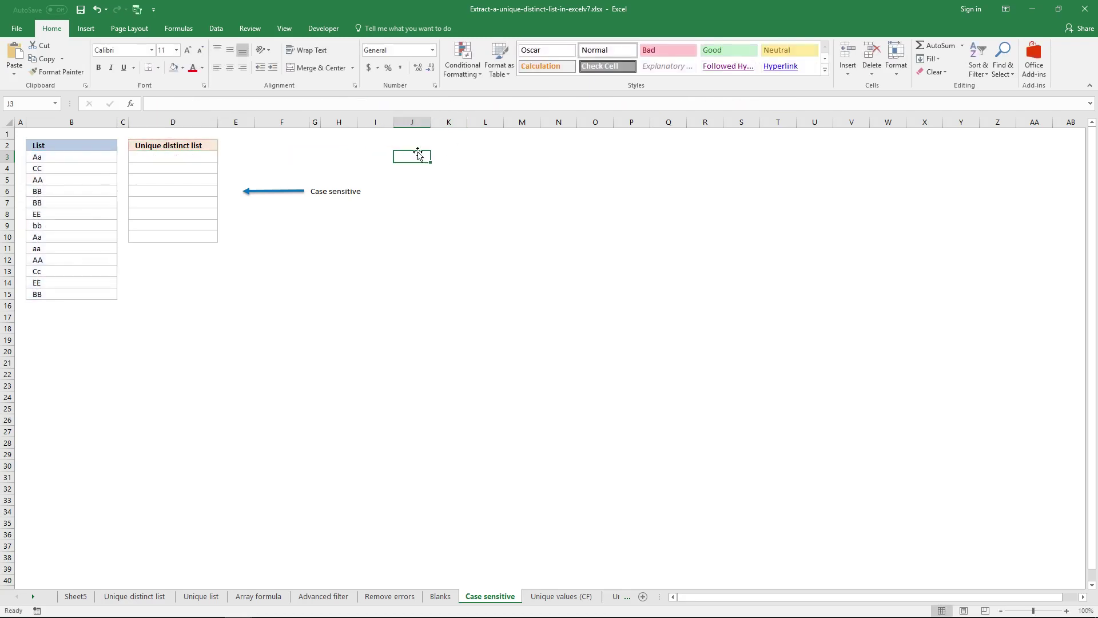
left_click(464, 154)
left_click(399, 104)
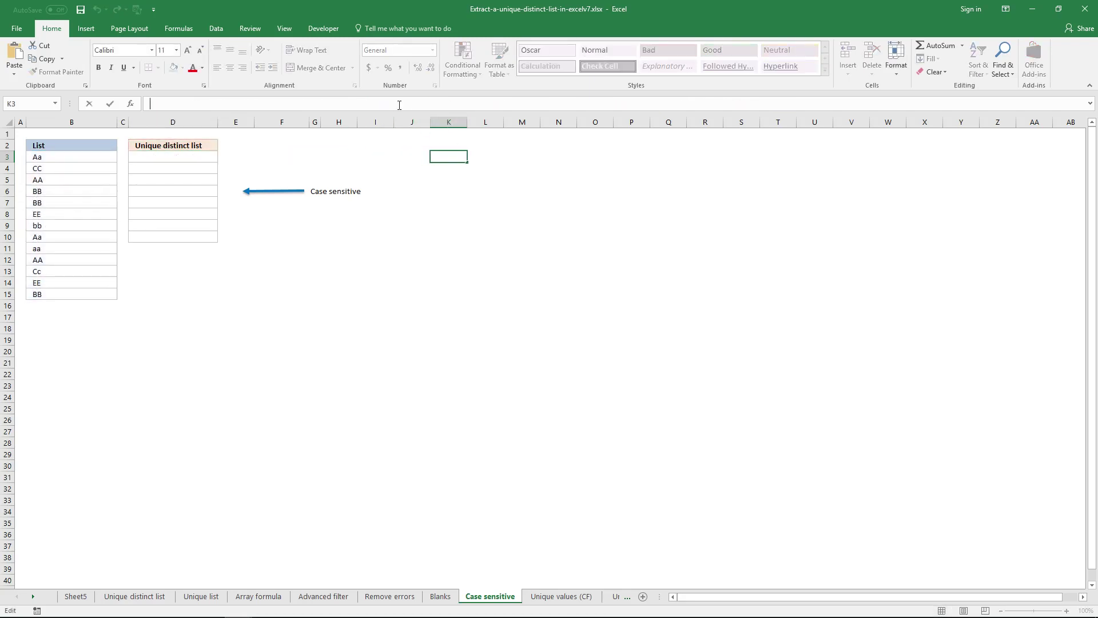
key("ctrl+v")
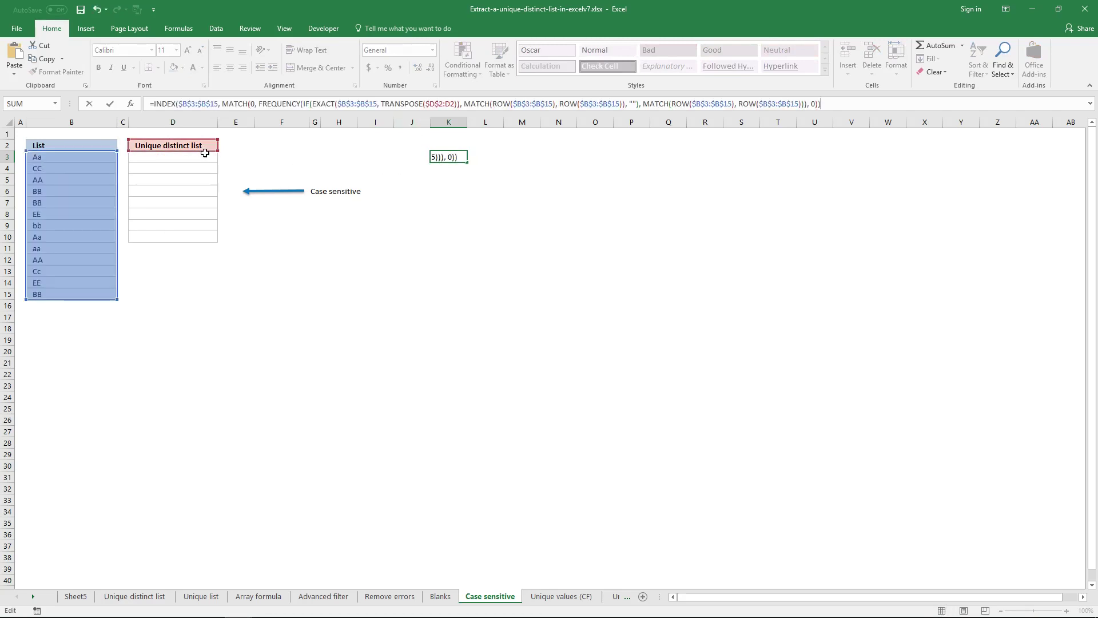
left_click_drag(198, 153, 446, 146)
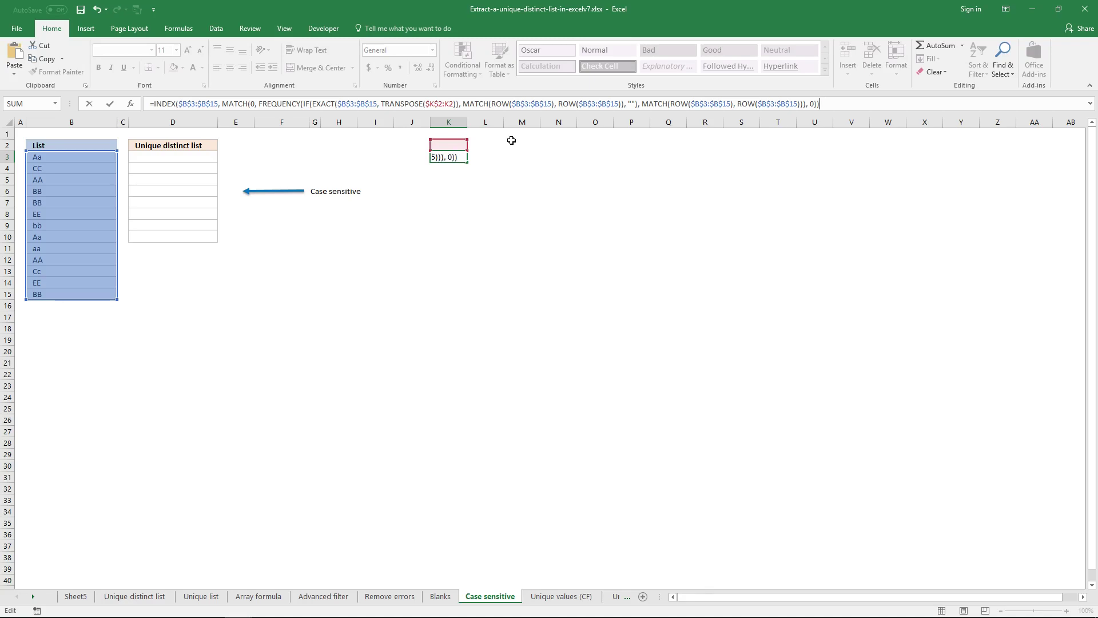
key("ctrl+shift+Return")
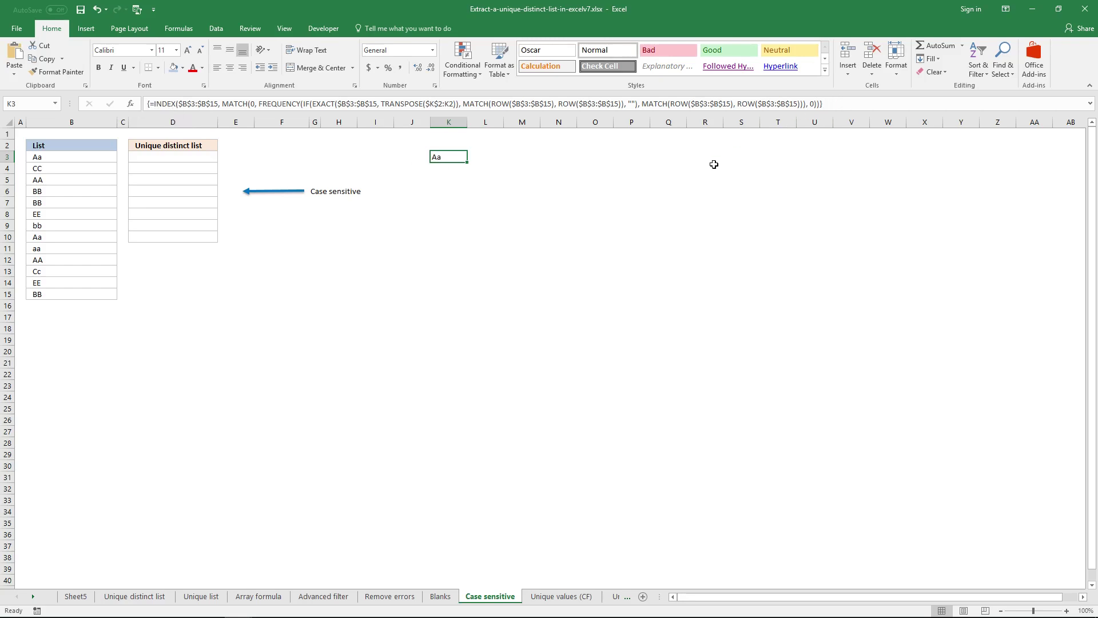
Step: Copy the full formula text of cell K3, leaving the cell as it is
left_click(841, 104)
key("shift+Home")
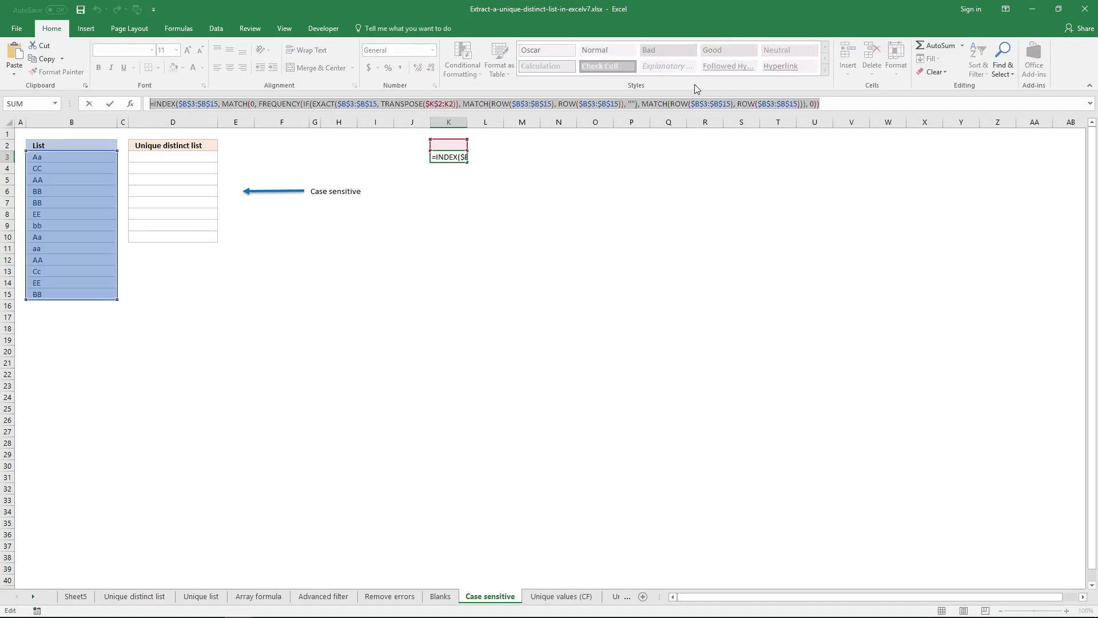
key("ctrl+c")
key("Escape")
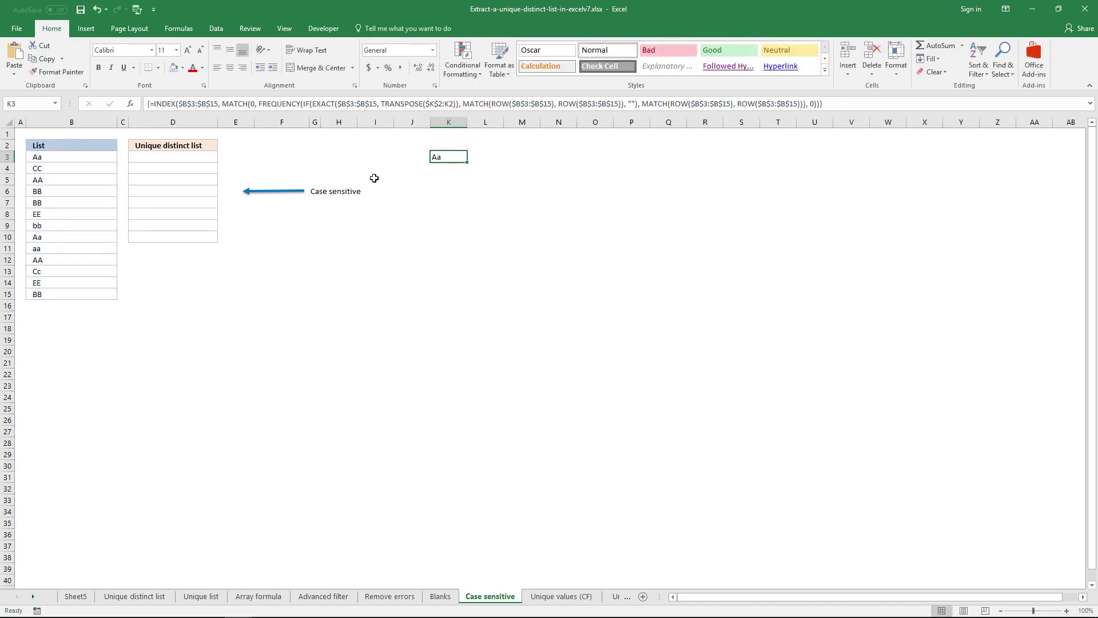
Step: Enter the copied formula in cell D3 as an array formula, with its TRANSPOSE range moved to $D$2:D2
left_click(182, 154)
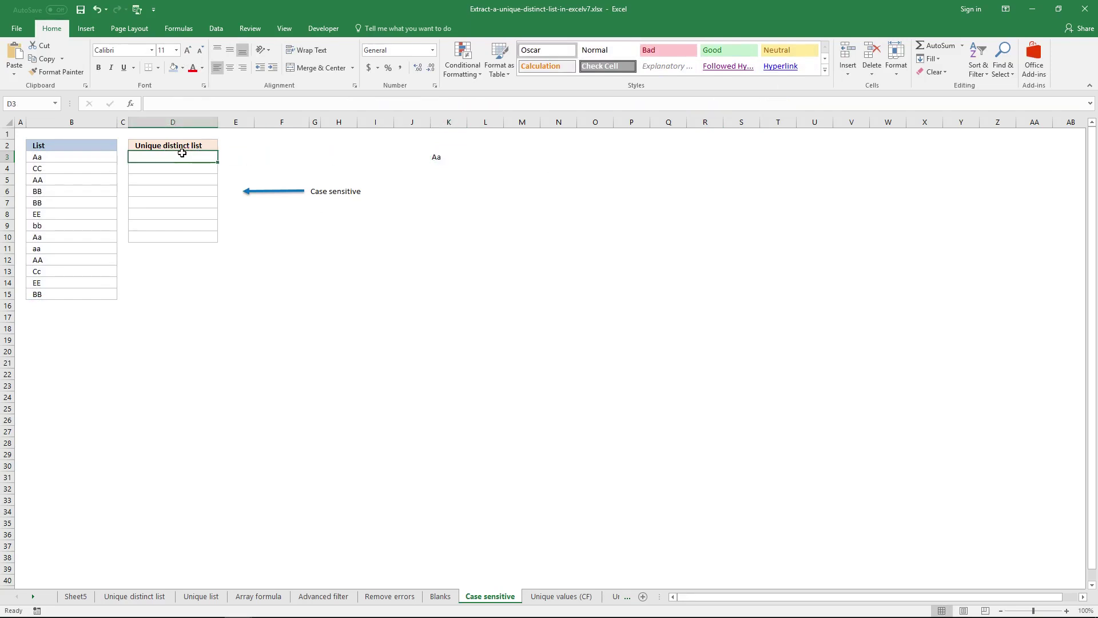
left_click(207, 105)
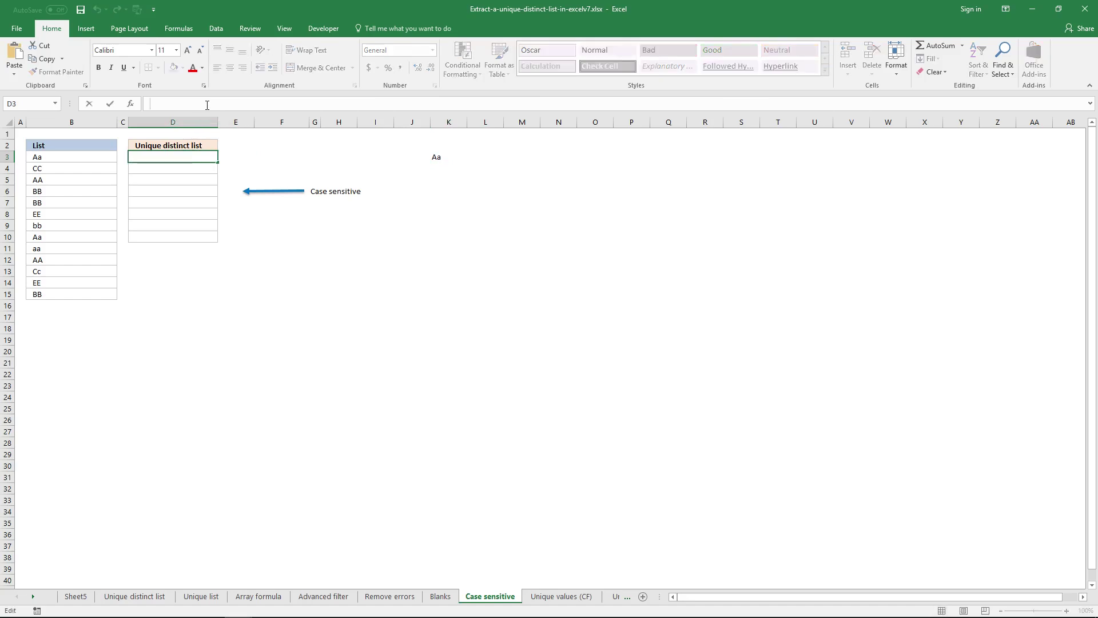
key("ctrl+v")
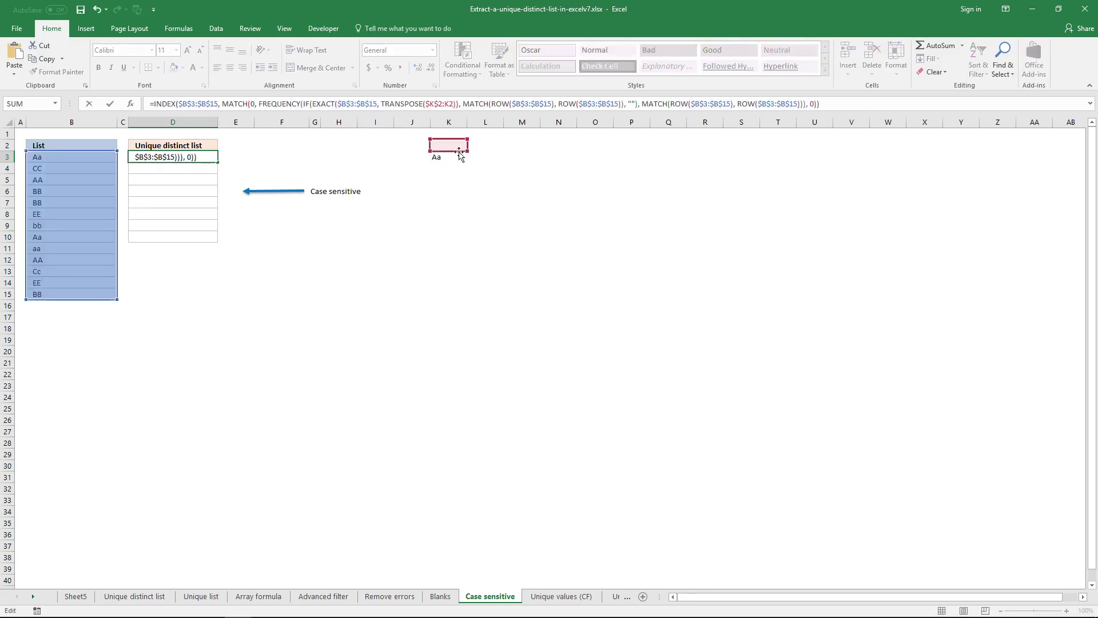
left_click_drag(459, 151, 203, 144)
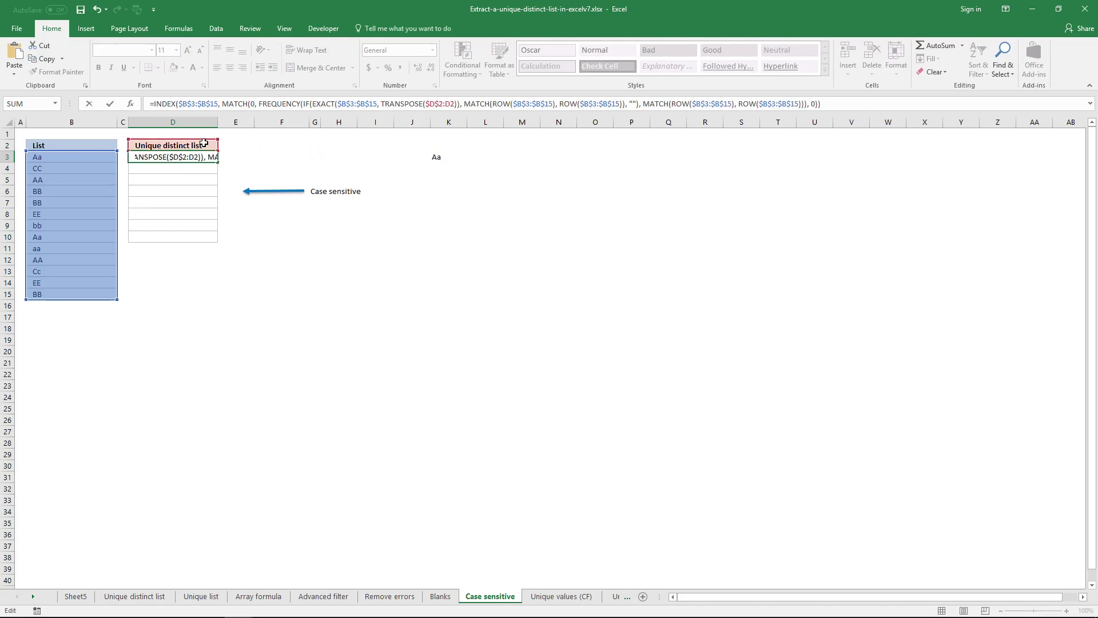
key("End")
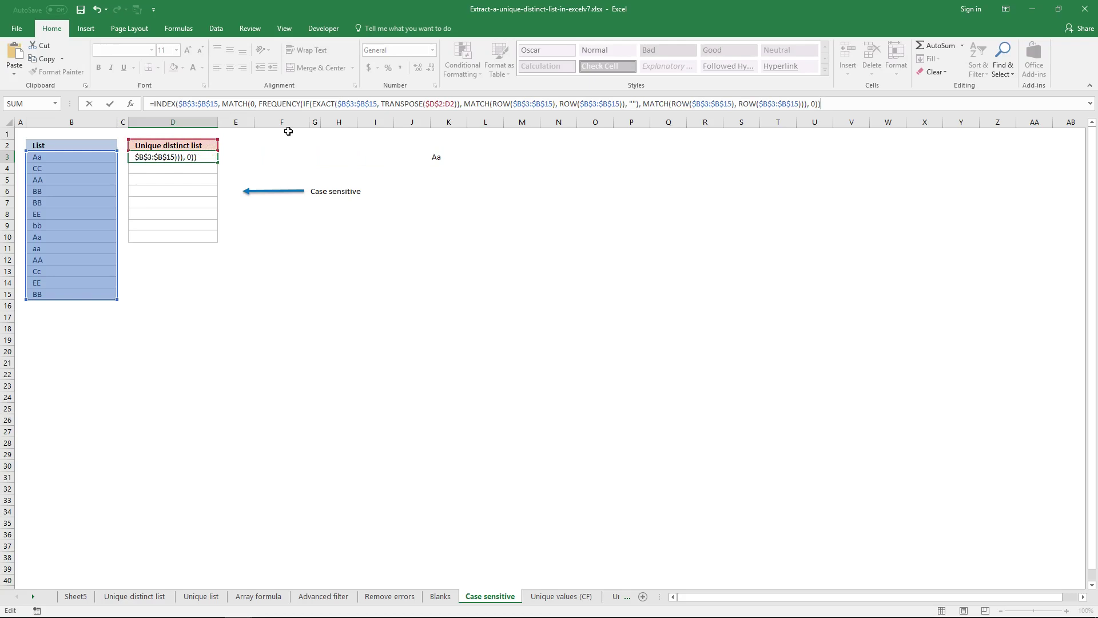
key("ctrl+shift+Return")
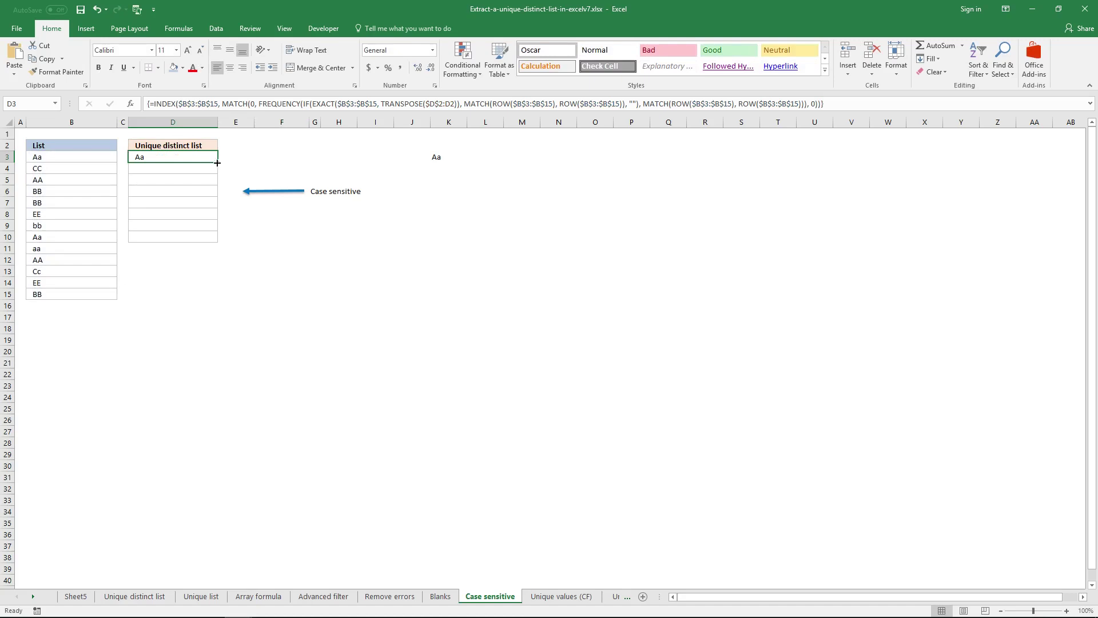
Step: Fill the D3 array formula down through D10 and inspect how its range changes between D3 and D5
left_click_drag(220, 163, 218, 239)
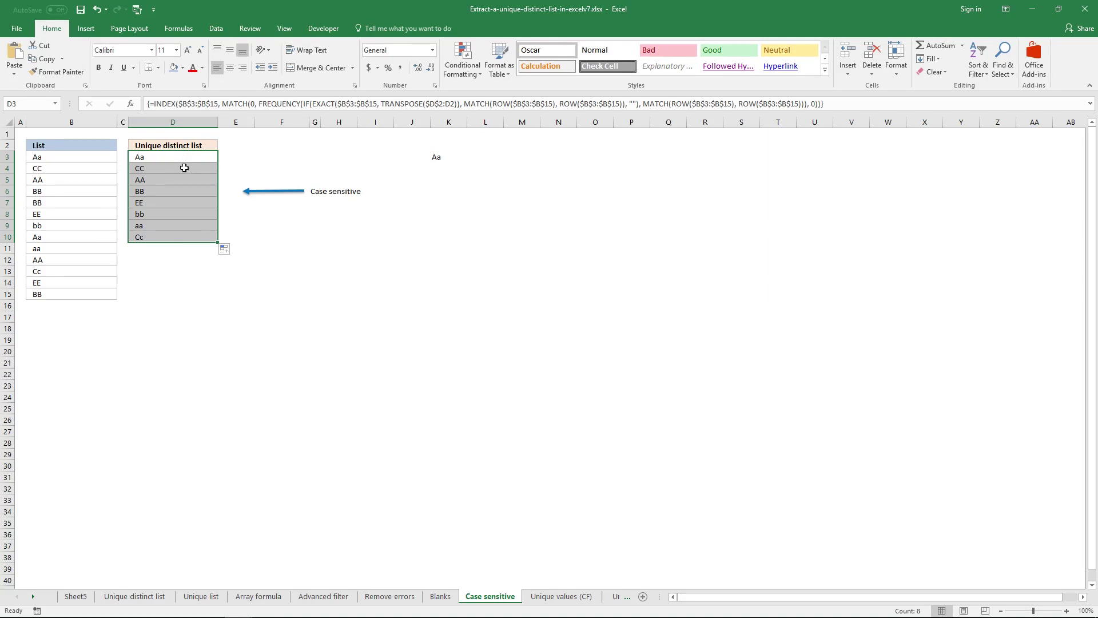
left_click(164, 157)
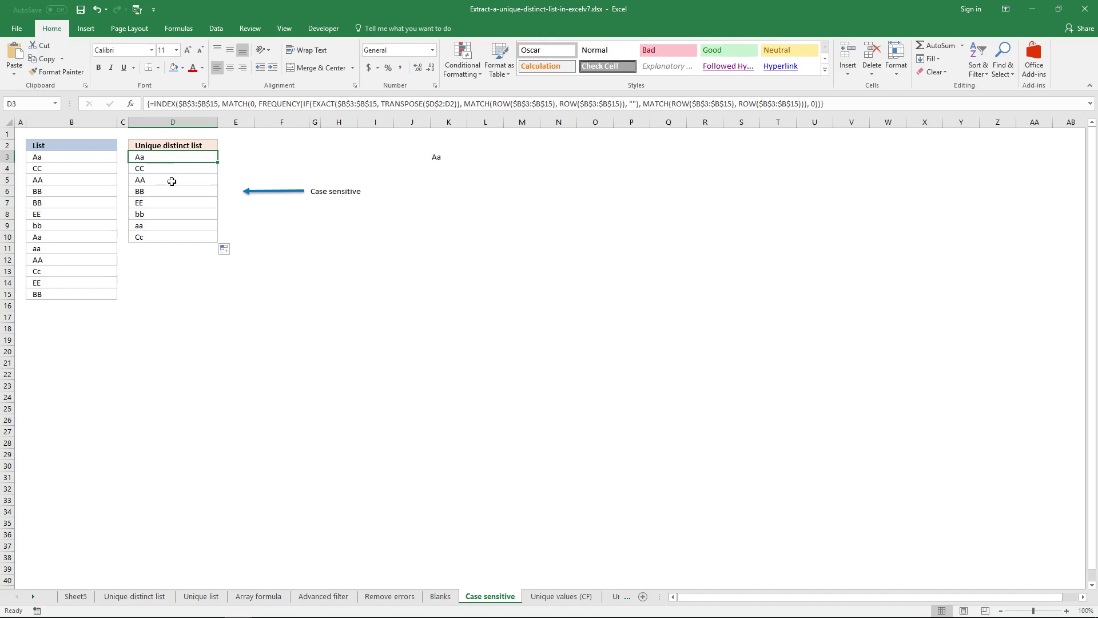
left_click(172, 181)
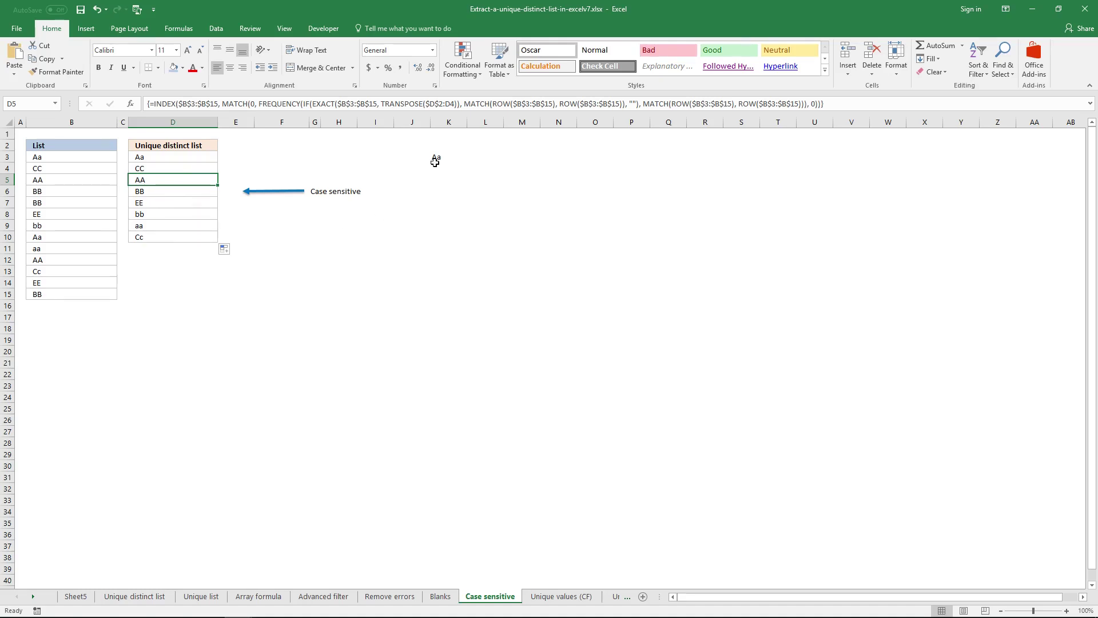
Step: Clear the test formula from cell K3
left_click(437, 158)
key("Delete")
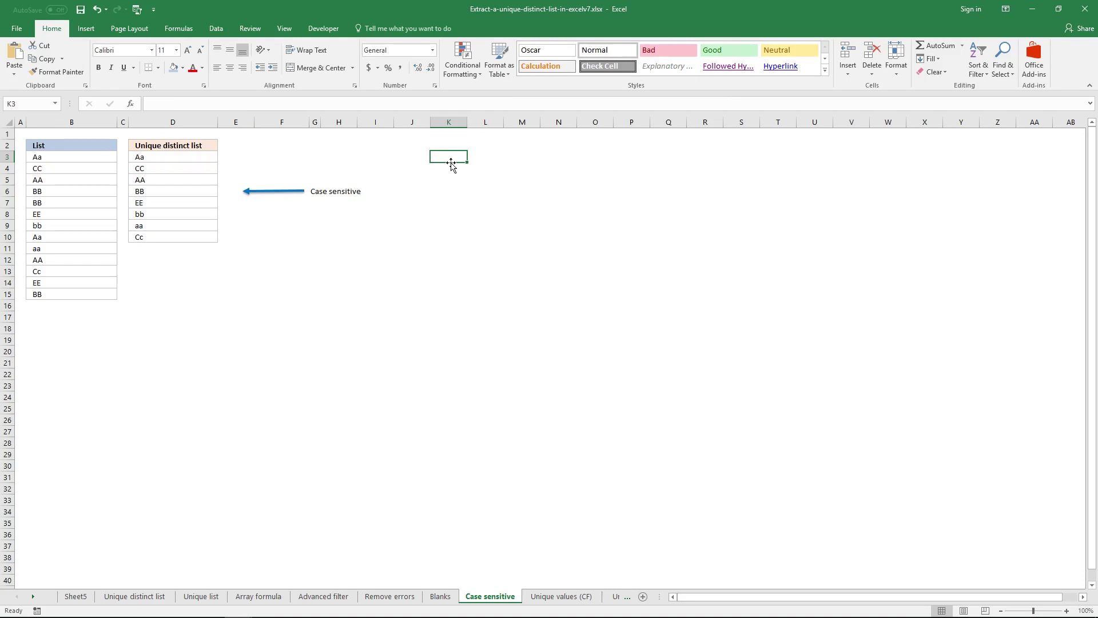
type("=")
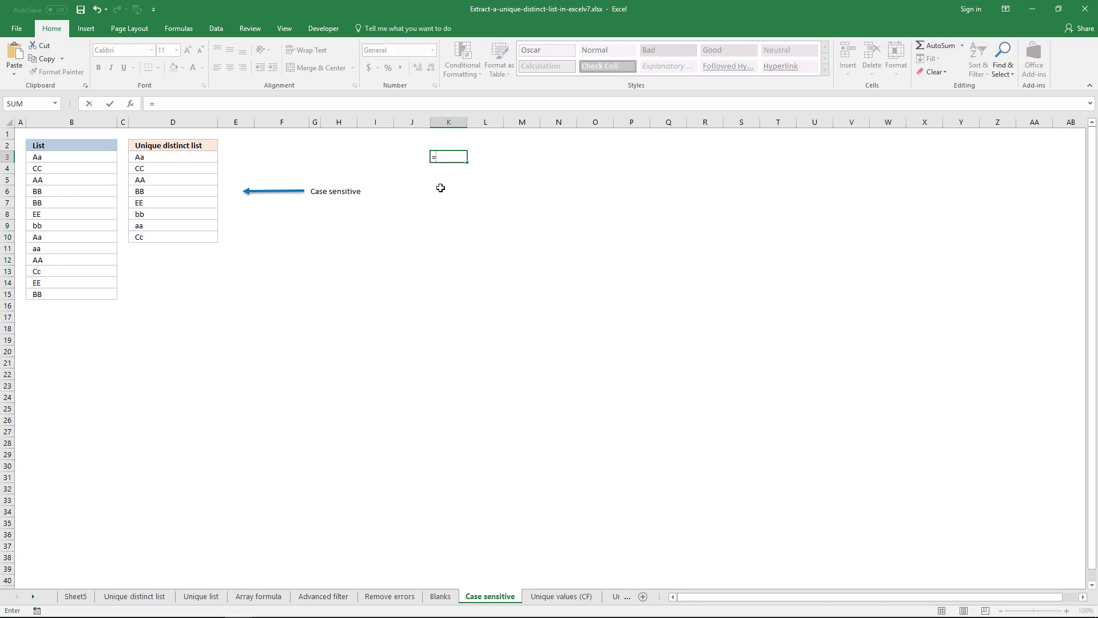
left_click(388, 153)
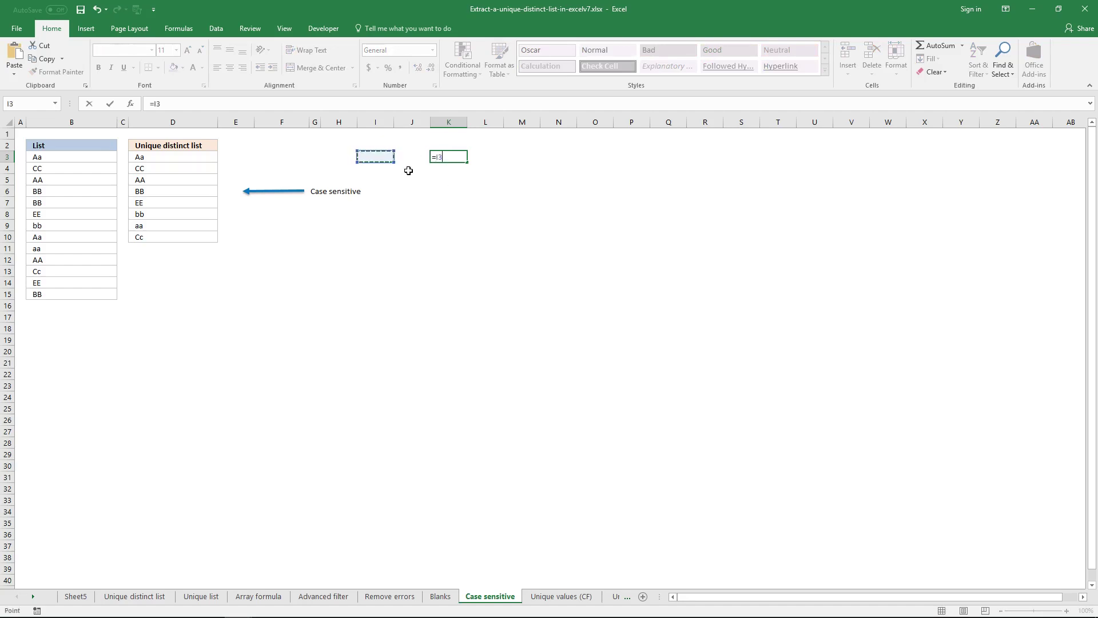
key("Escape")
Step: Enter an uppercase A in cell I3 and a lowercase a in cell J3
left_click(386, 159)
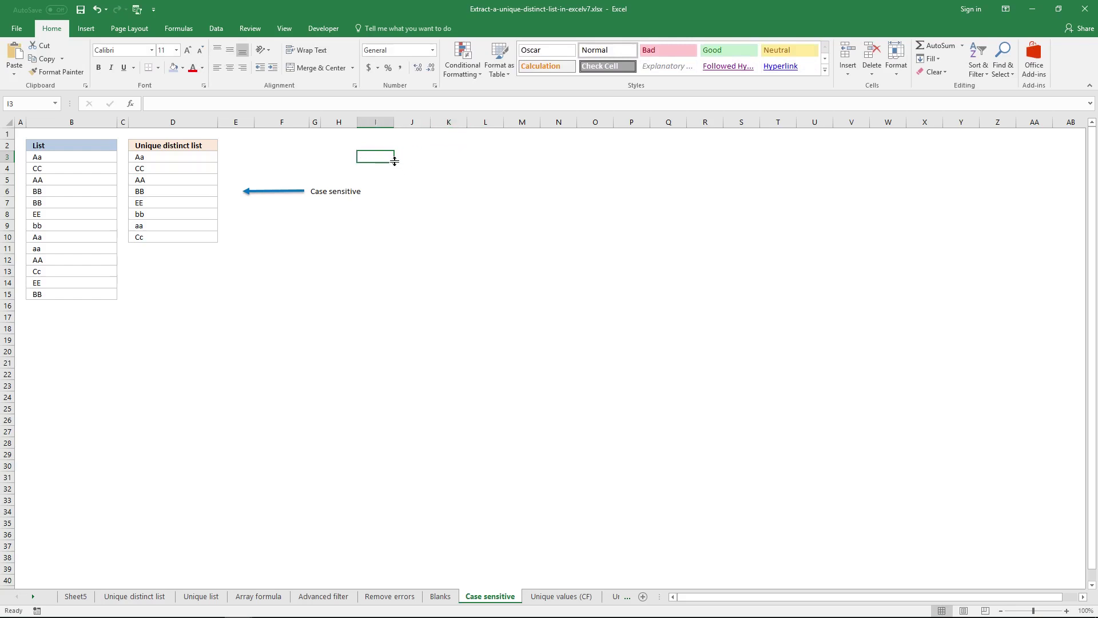
type("A")
left_click(396, 163)
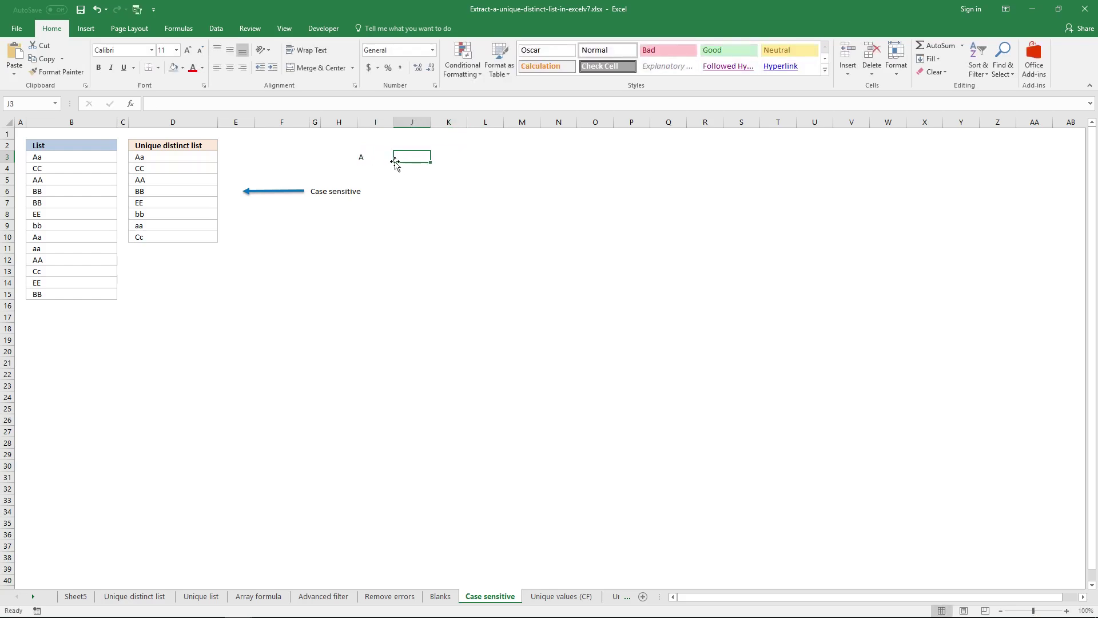
key("Right")
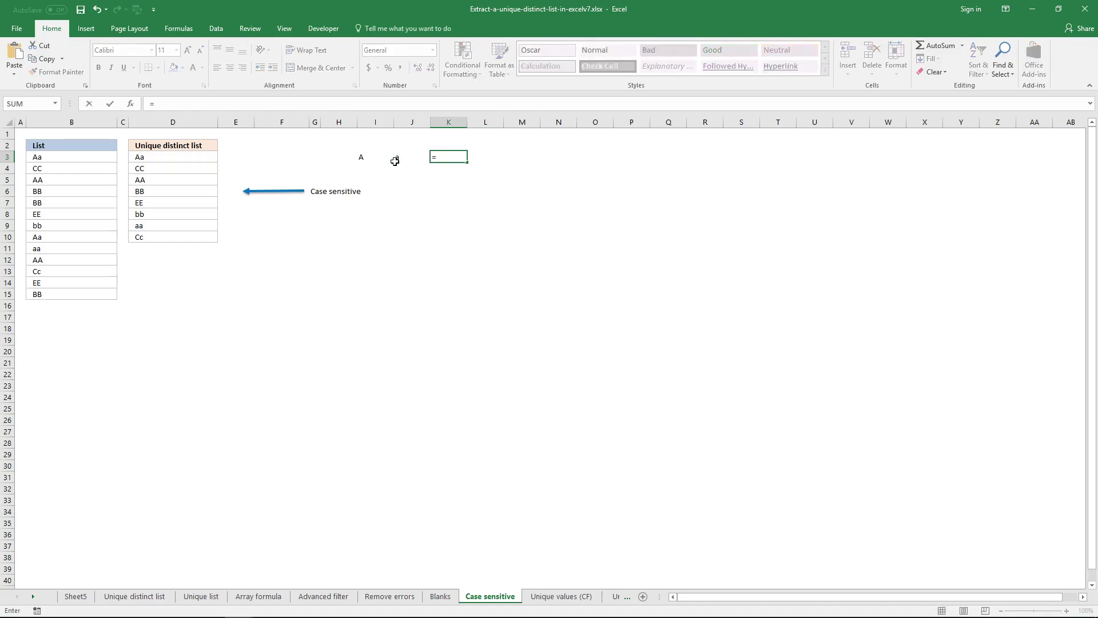
Step: Compare the two letters in K3 with the formula =I3=J3, and check the formula and the letter in J3
left_click(364, 158)
type("=")
left_click(411, 157)
key("Return")
left_click(458, 155)
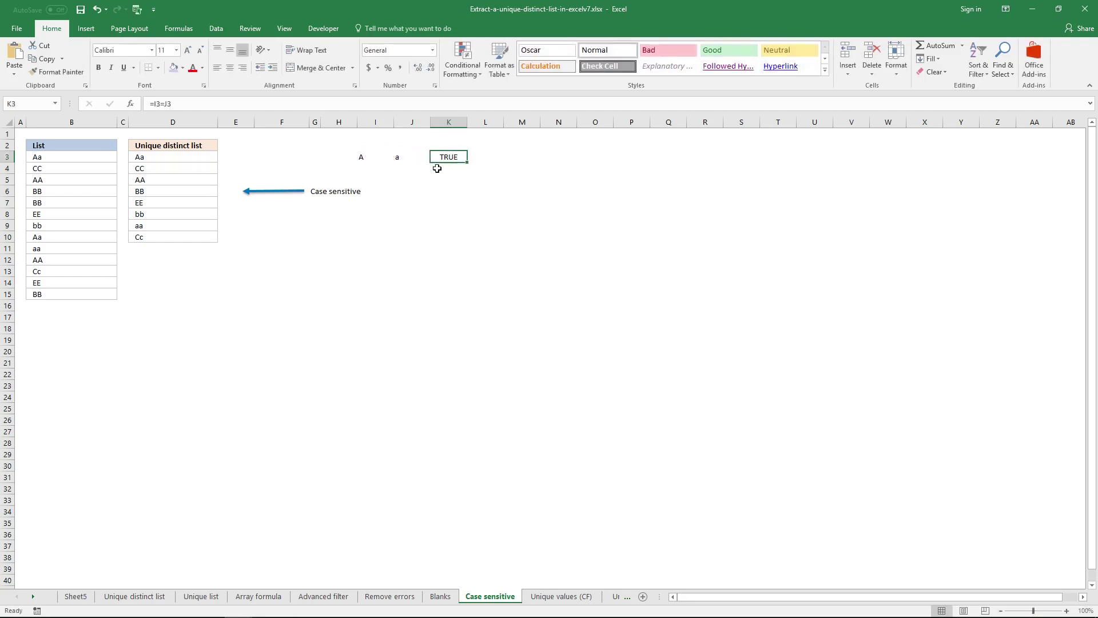
left_click(397, 157)
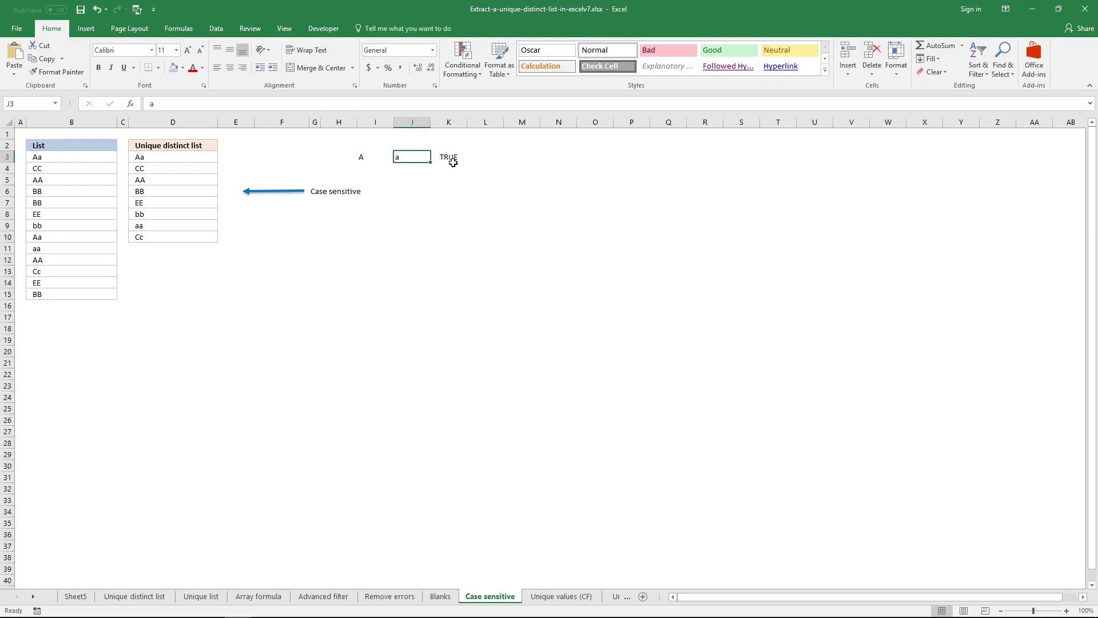
Step: Compare the two letters case-sensitively in L3 with the formula =EXACT(I3,J3), and check the formula in that cell
left_click(371, 164)
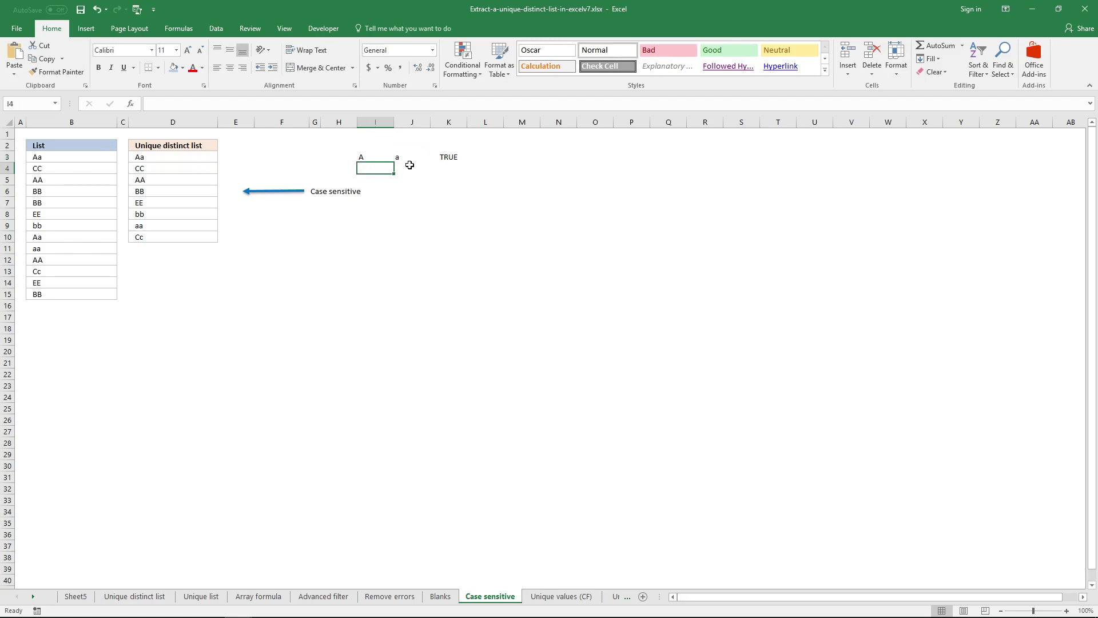
key("Right")
key("Right")
key("Right")
key("Up")
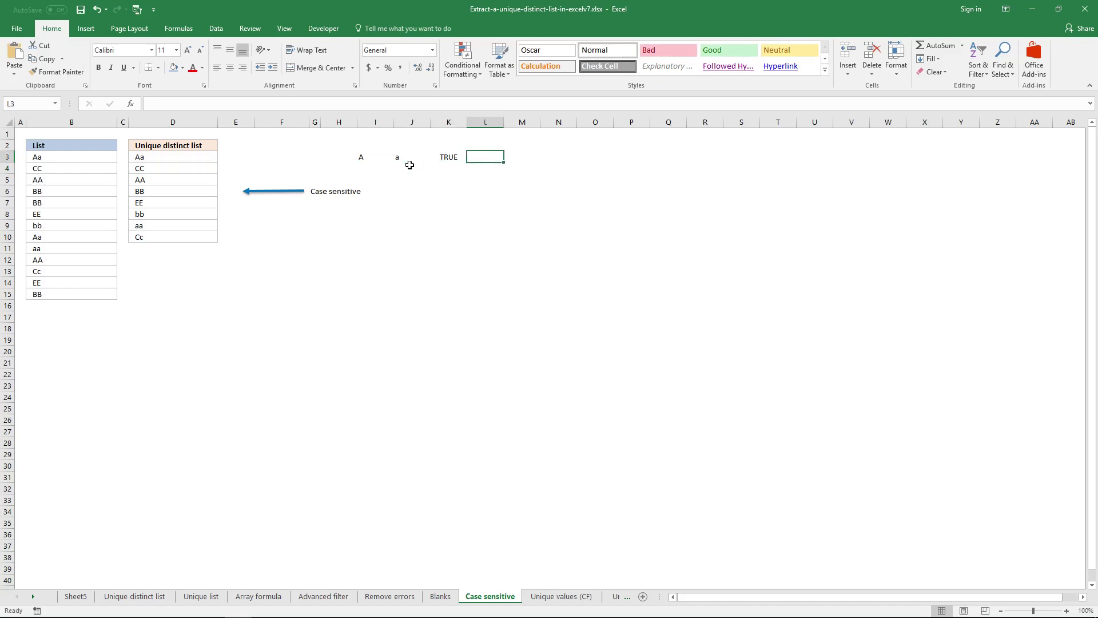
type("=EX")
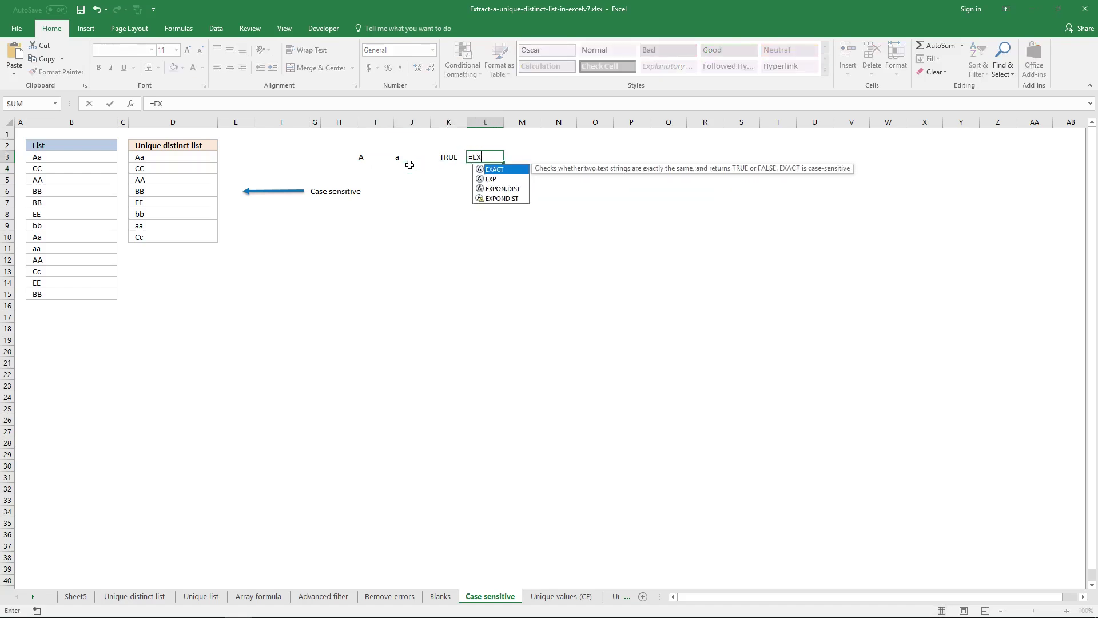
key("Tab")
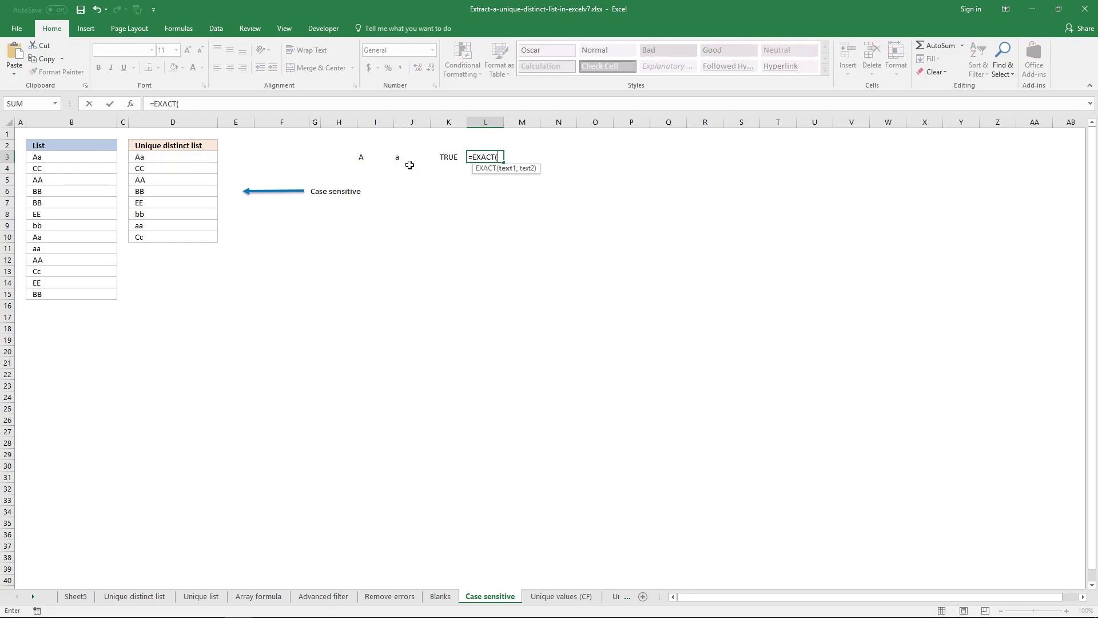
left_click(358, 156)
type(",")
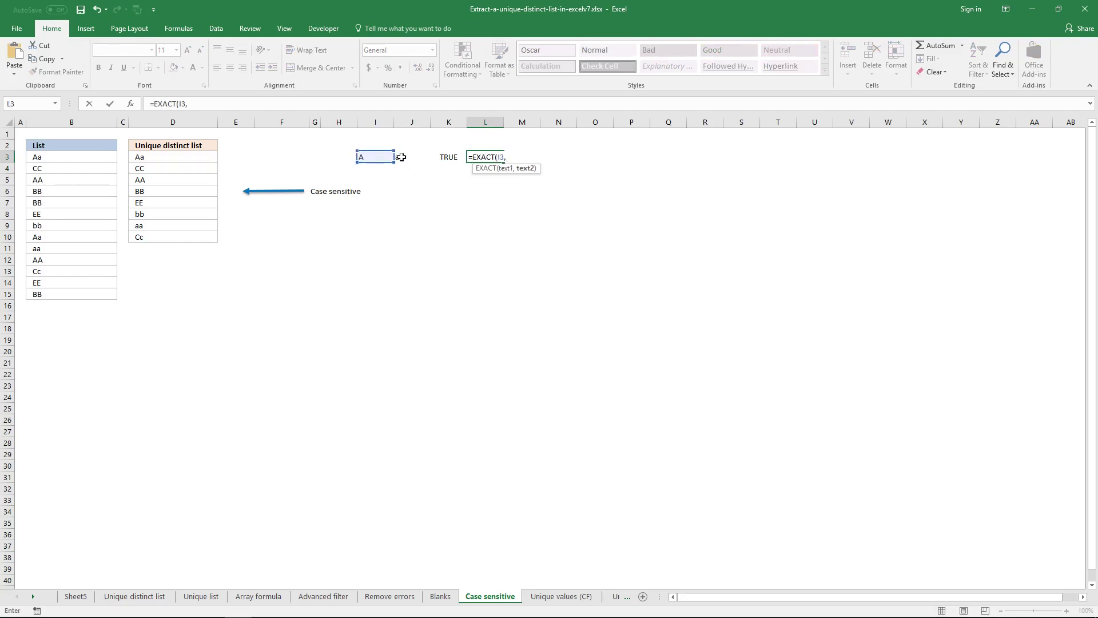
left_click(401, 156)
type(")")
key("Return")
left_click(491, 157)
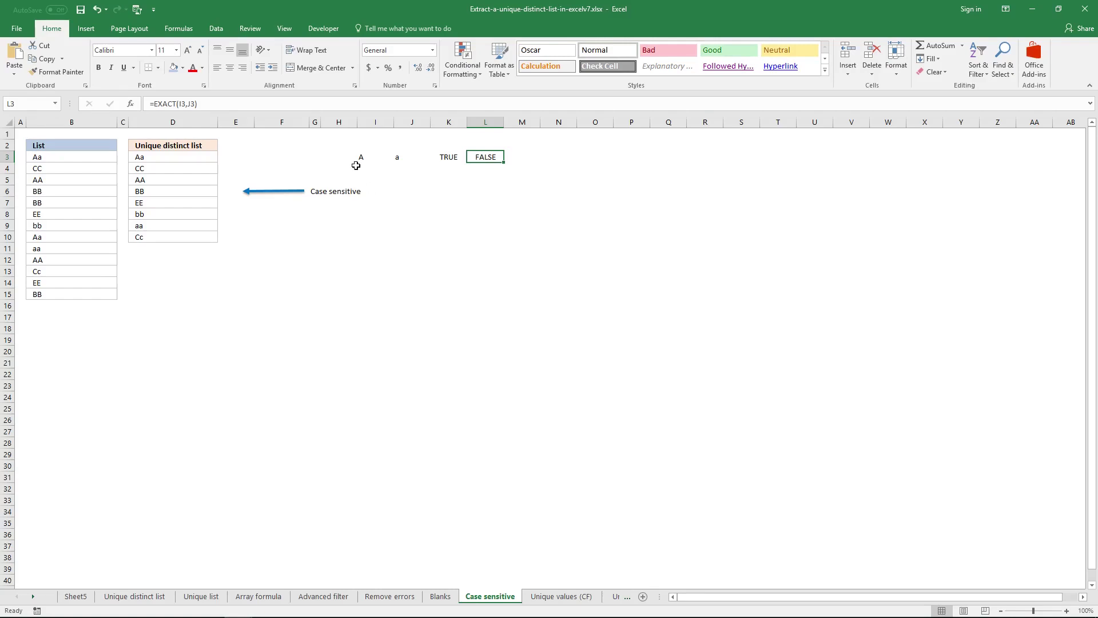
Step: Clear the test letters and comparison formulas from cells I3 through L3
left_click_drag(364, 159, 493, 159)
key("Delete")
Step: Enter =EXACT(B3:B15,B3:B15) in cell J3 as an array formula
left_click(408, 153)
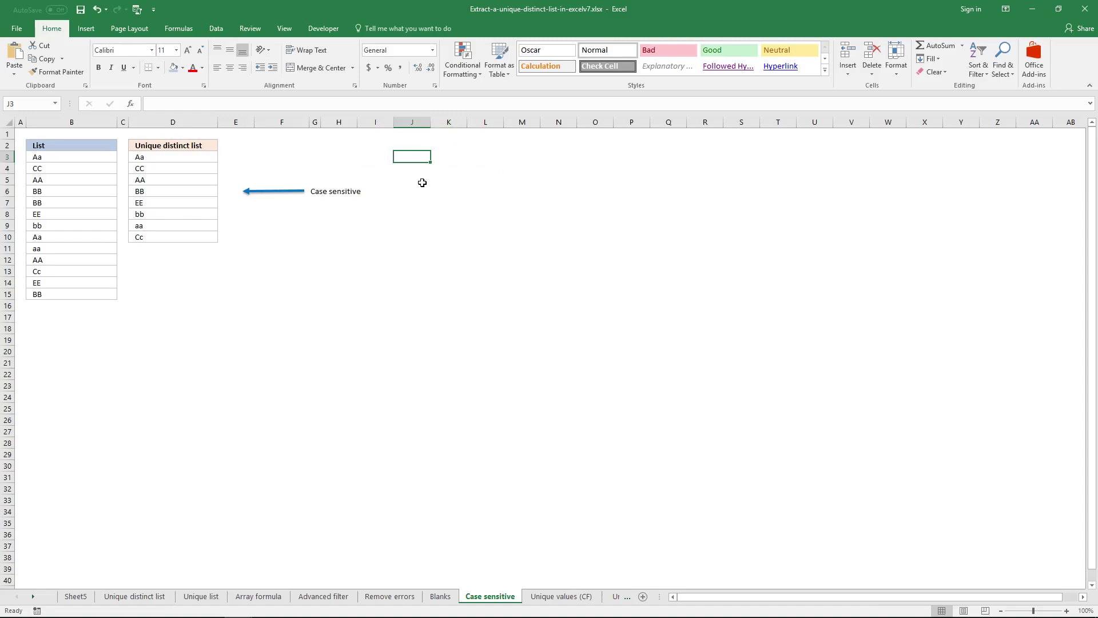
type("=")
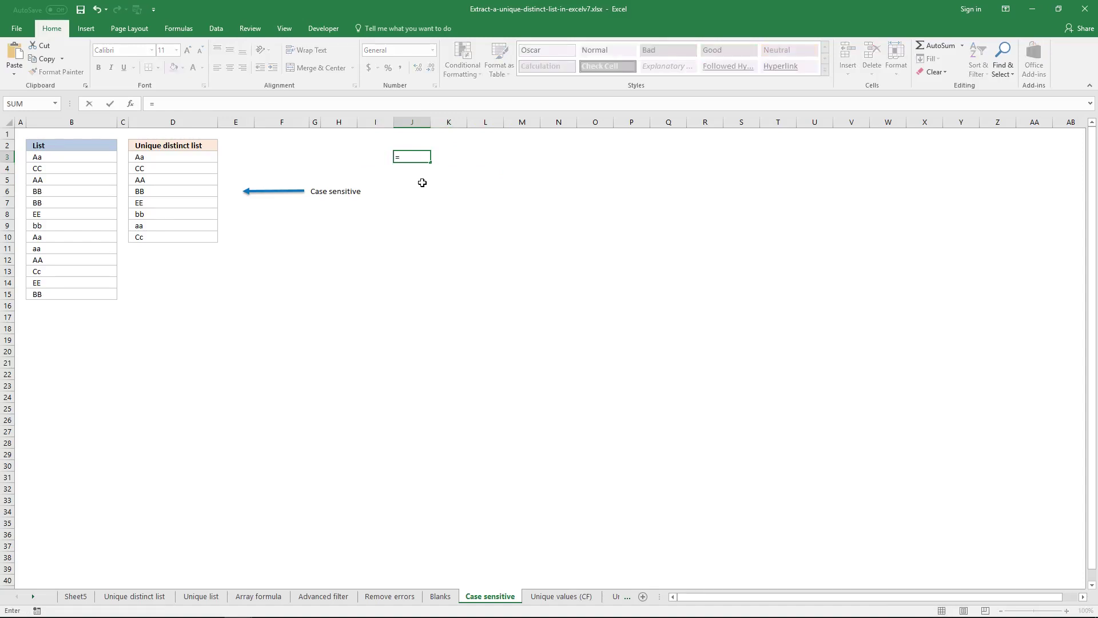
type("EXACT")
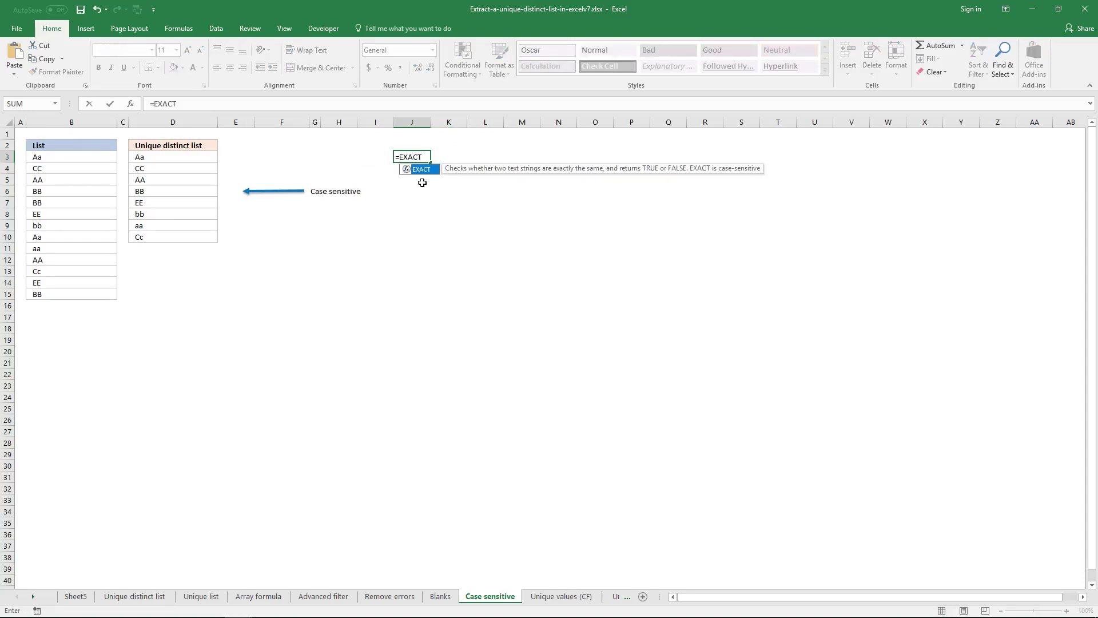
type("(")
left_click_drag(101, 157, 86, 291)
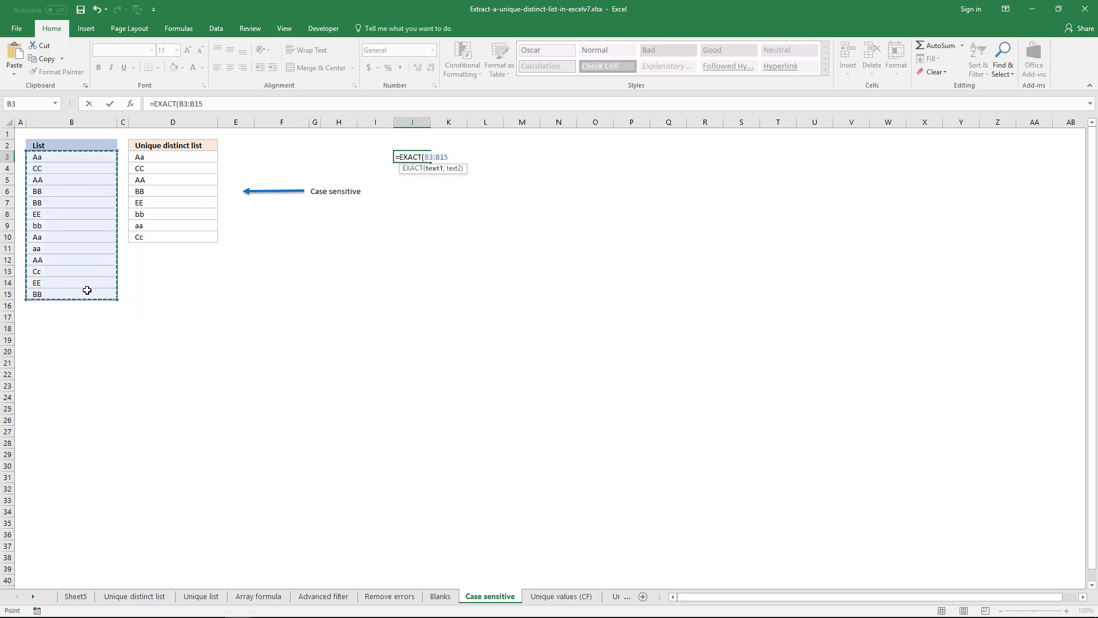
type(",")
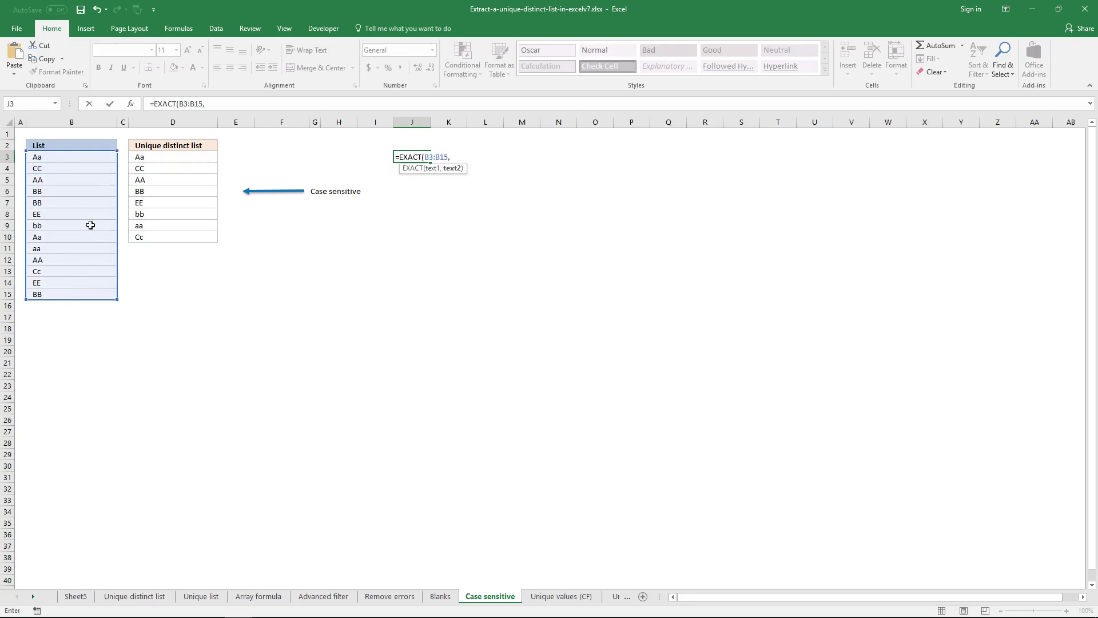
left_click_drag(68, 158, 81, 286)
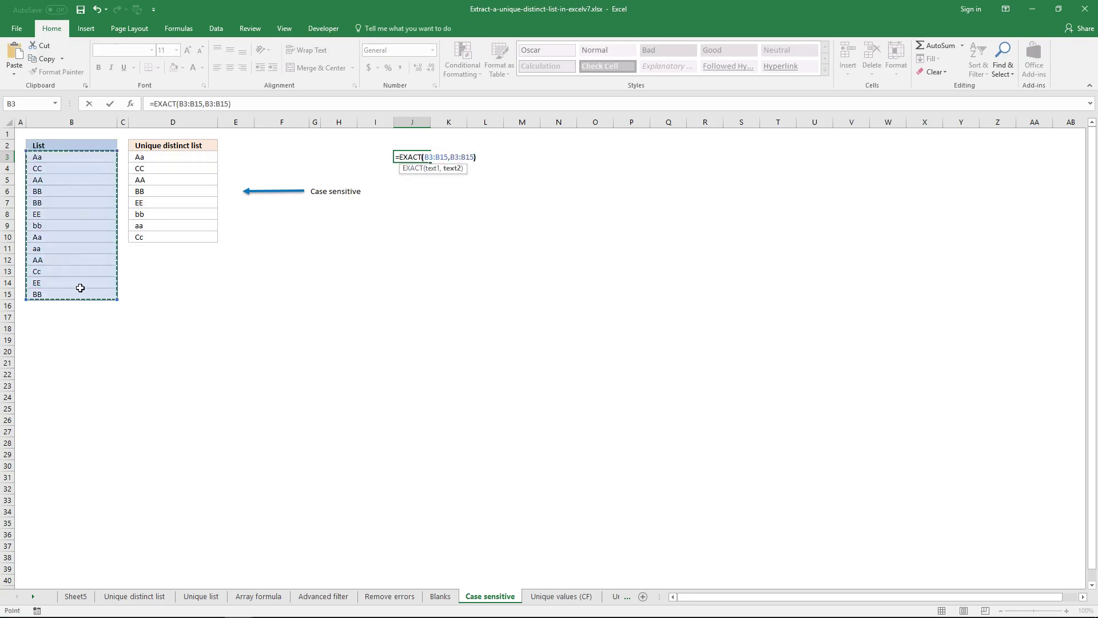
type(")")
key("ctrl+shift+Return")
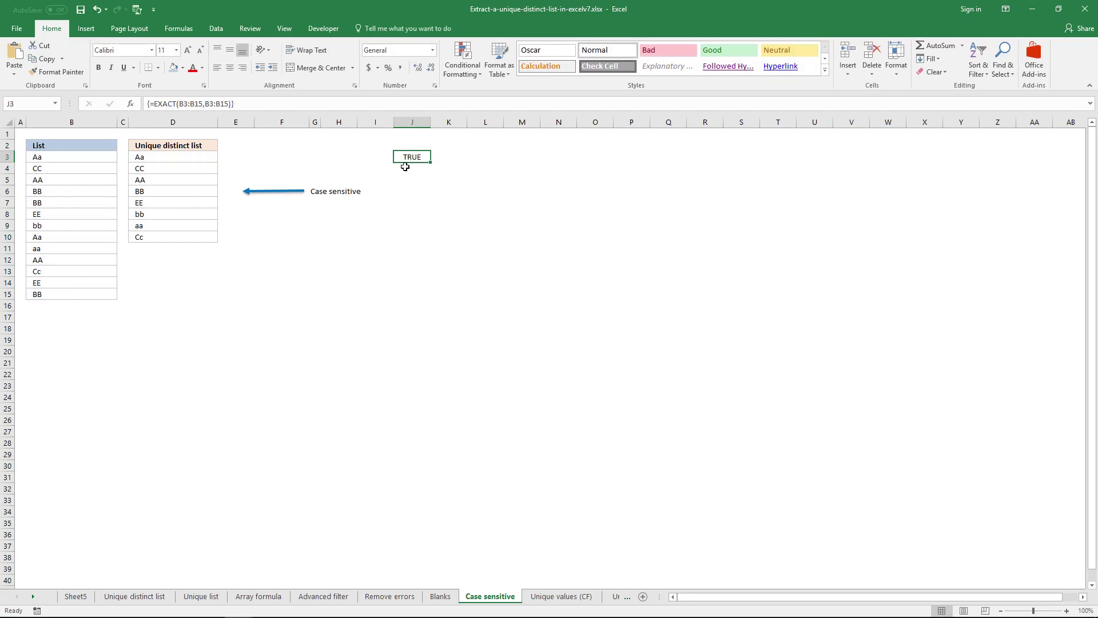
Step: Extend the EXACT array formula over J3:J15 and check it against the first values of the list in column B
left_click_drag(405, 158, 410, 294)
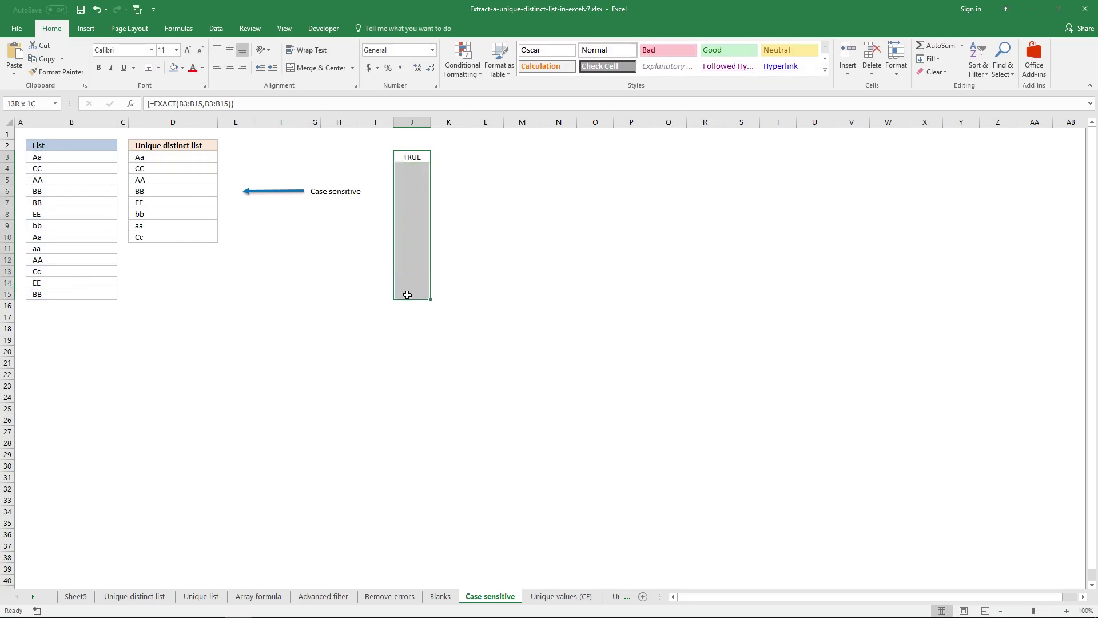
left_click(342, 106)
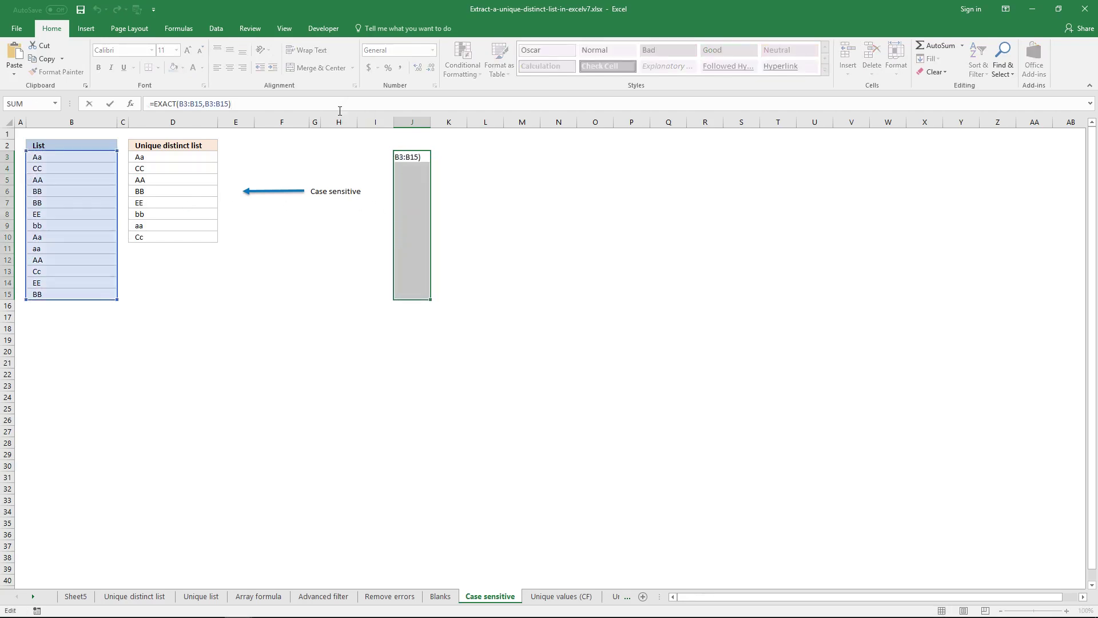
key("ctrl+shift+Return")
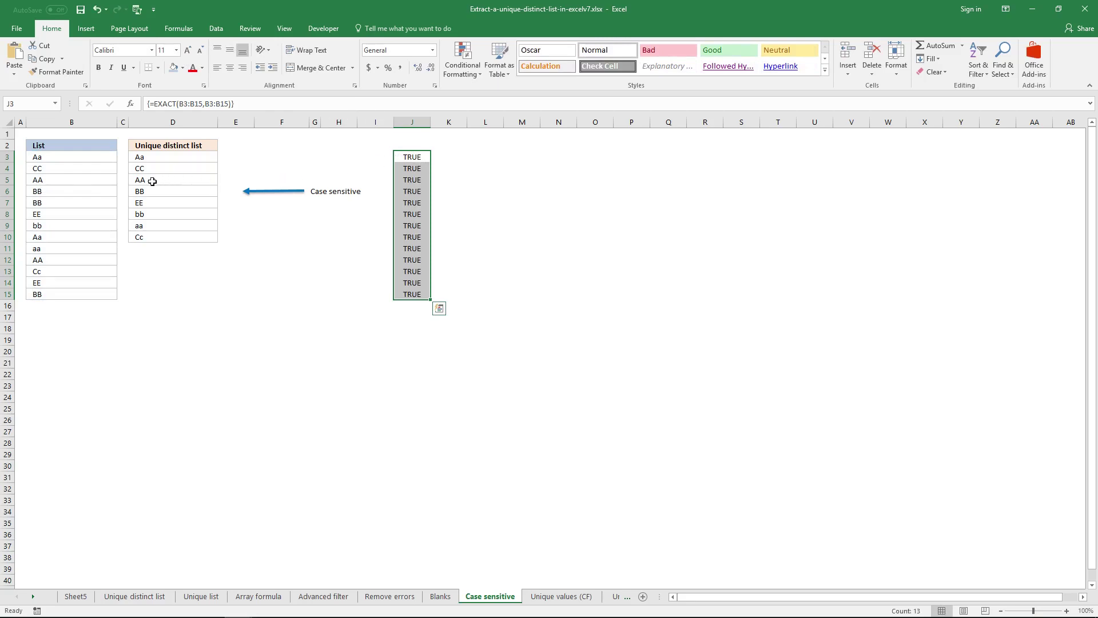
left_click(90, 158)
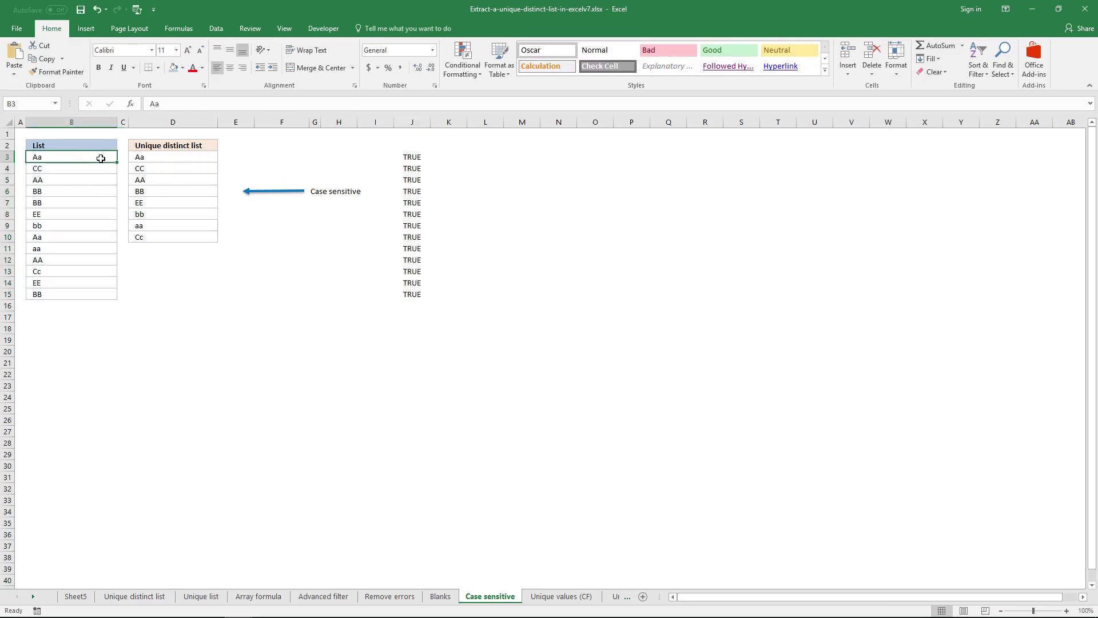
left_click(94, 171)
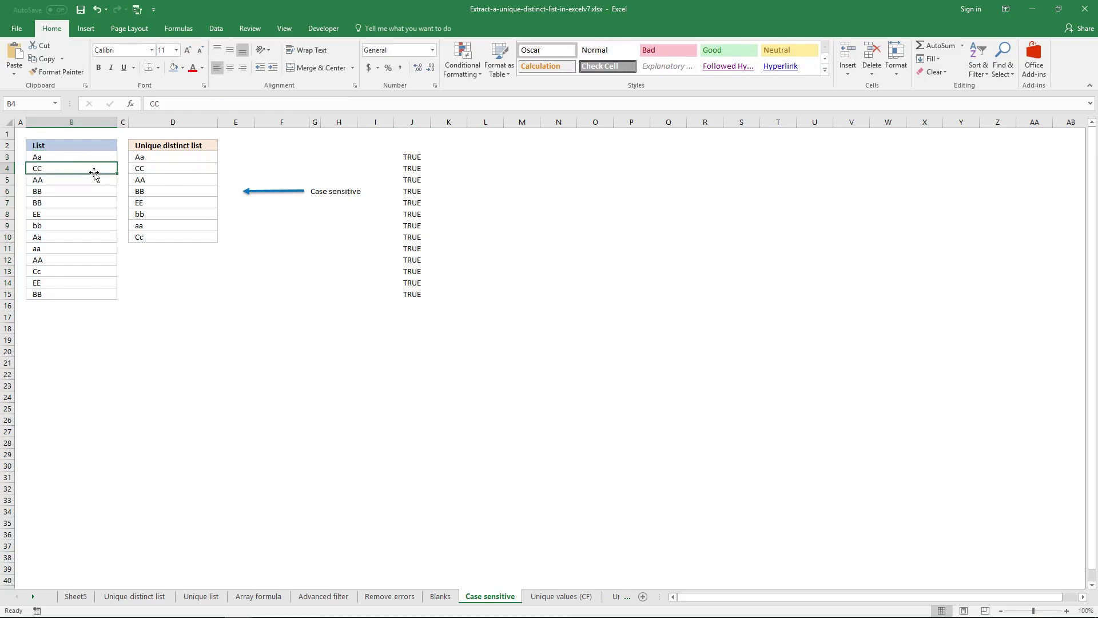
left_click(95, 179)
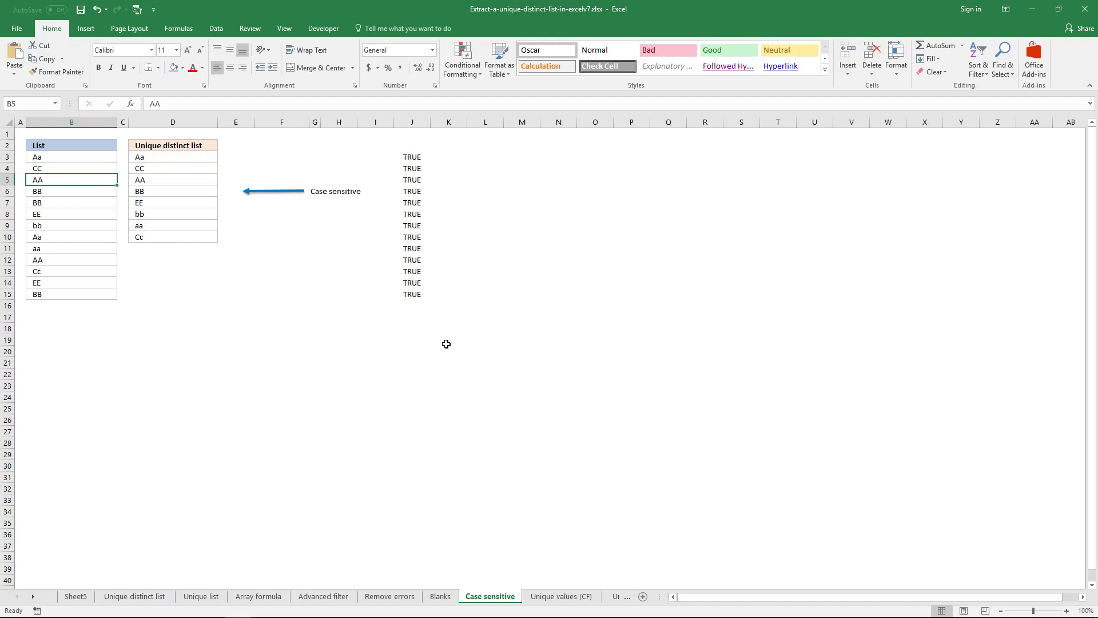
left_click(413, 159)
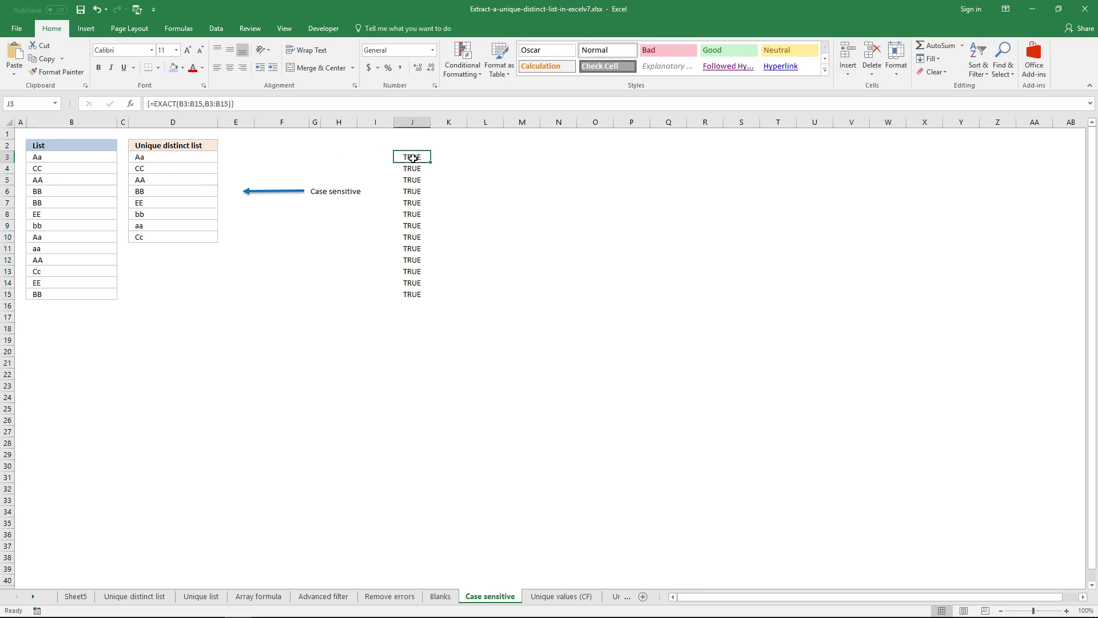
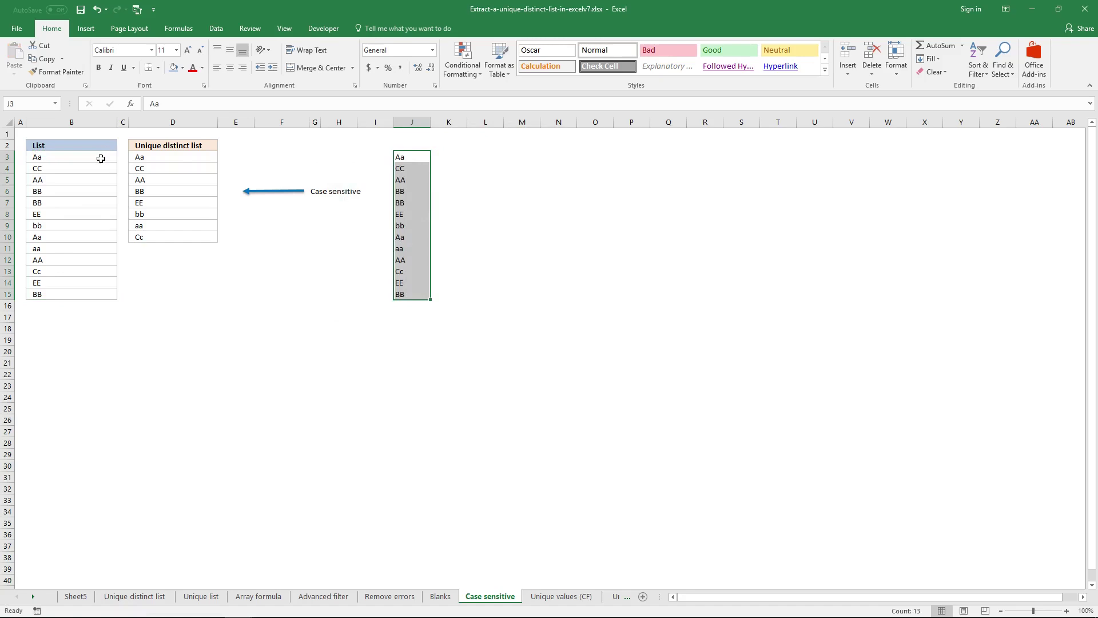
Step: Copy the list values in B3:B15 and paste them transposed into row 2, starting at cell K2
left_click_drag(101, 159, 110, 291)
key("ctrl+c")
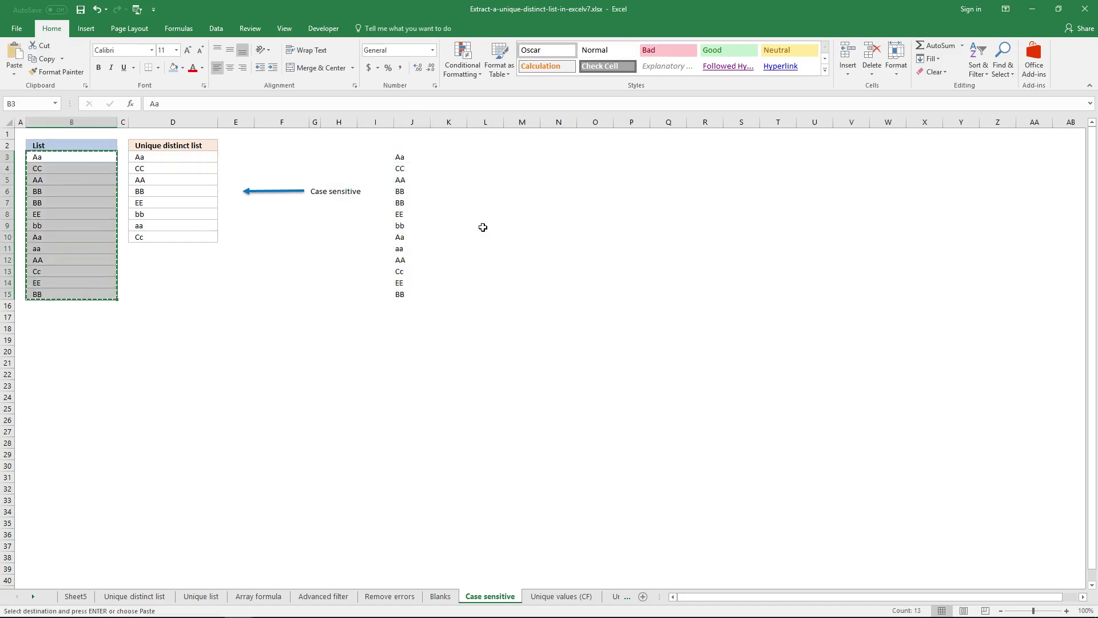
right_click(442, 150)
right_click(434, 139)
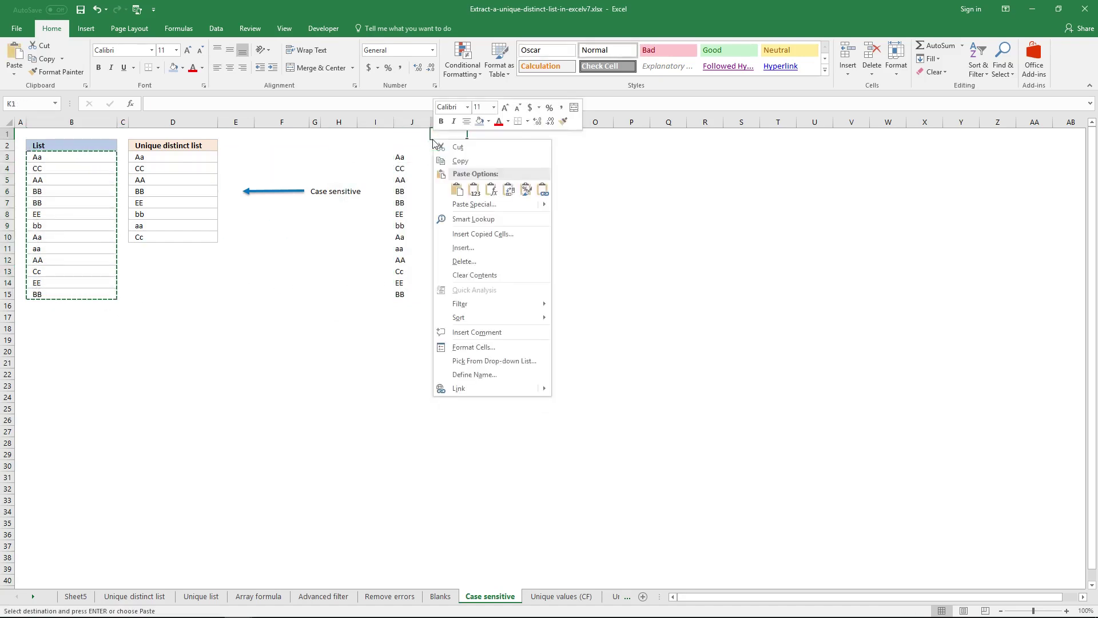
right_click(432, 147)
key("Escape")
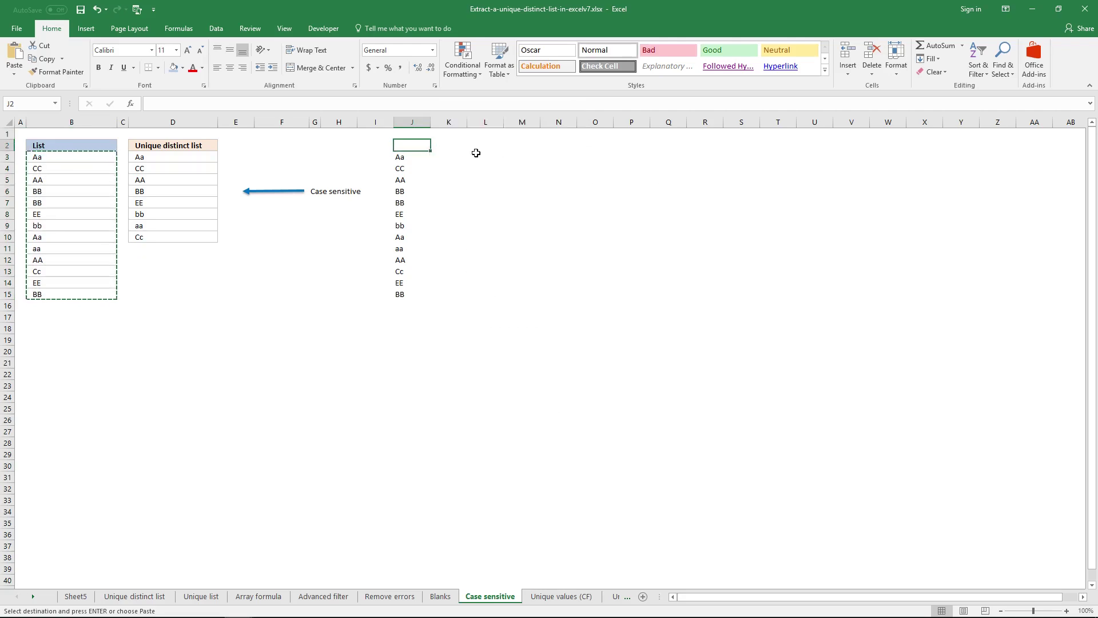
right_click(461, 147)
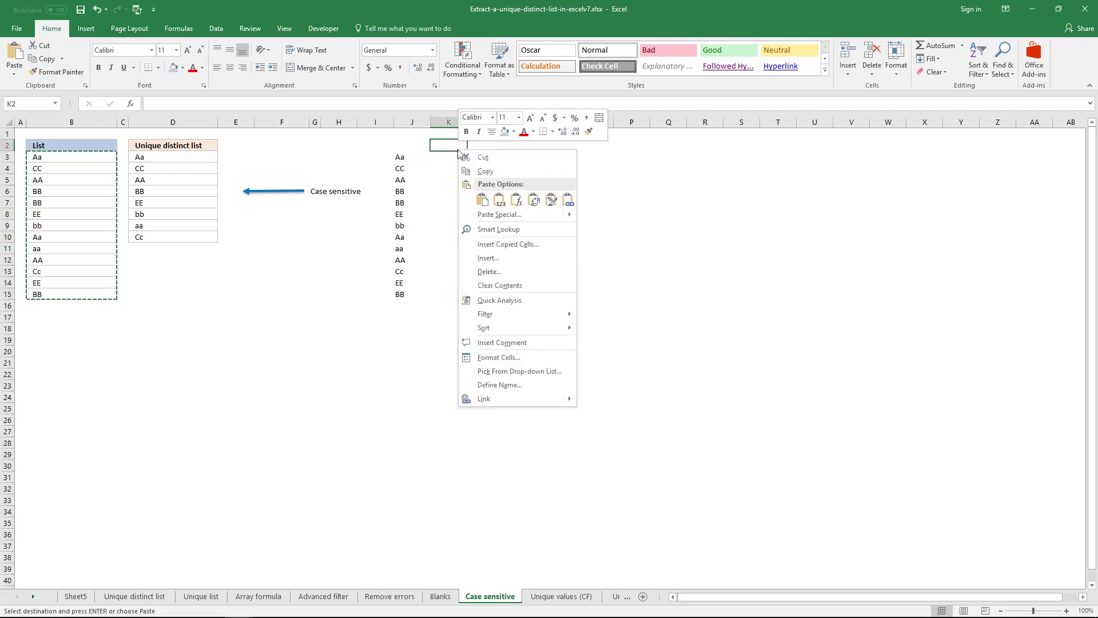
left_click(551, 214)
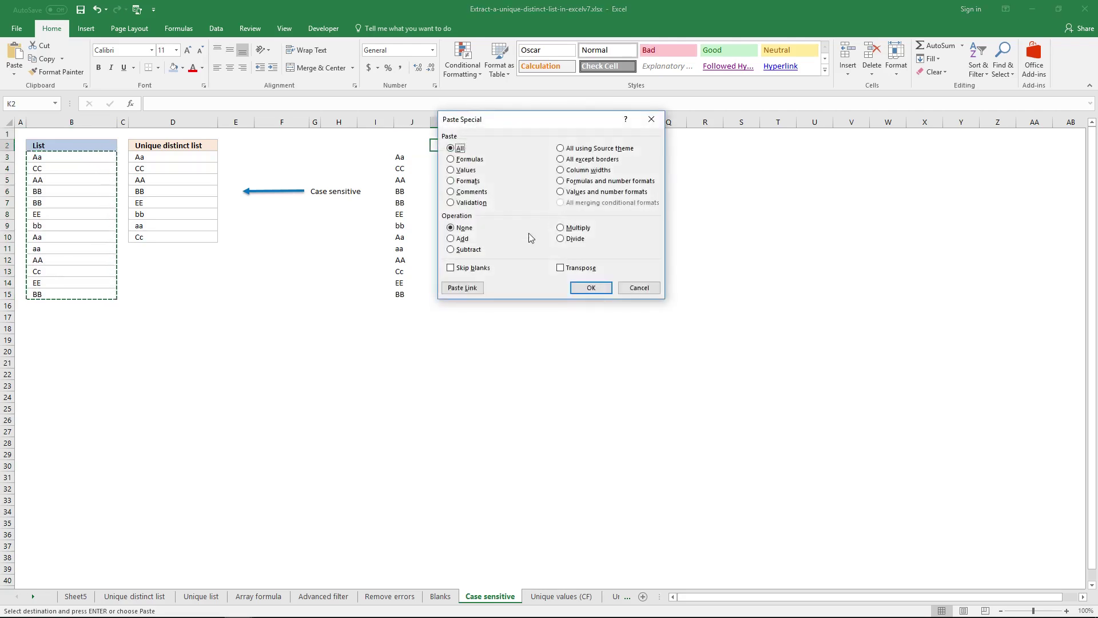
left_click(561, 268)
left_click(594, 291)
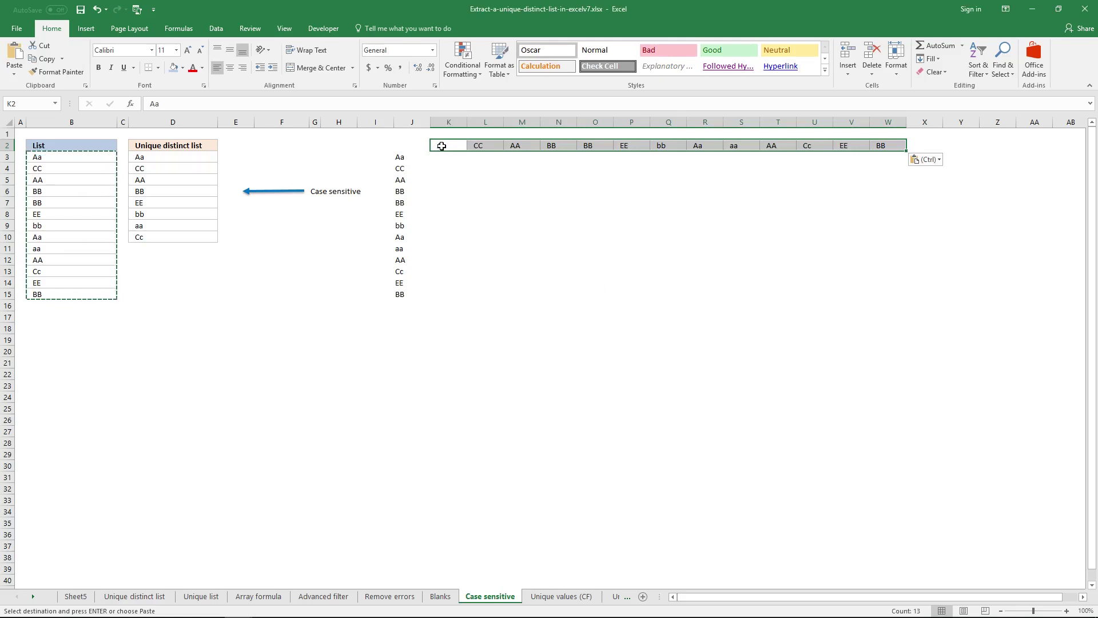
Step: Review the horizontal values in row 2 and the vertical values in J3:J15, and end the copy mode
left_click_drag(441, 146, 884, 146)
left_click(409, 155)
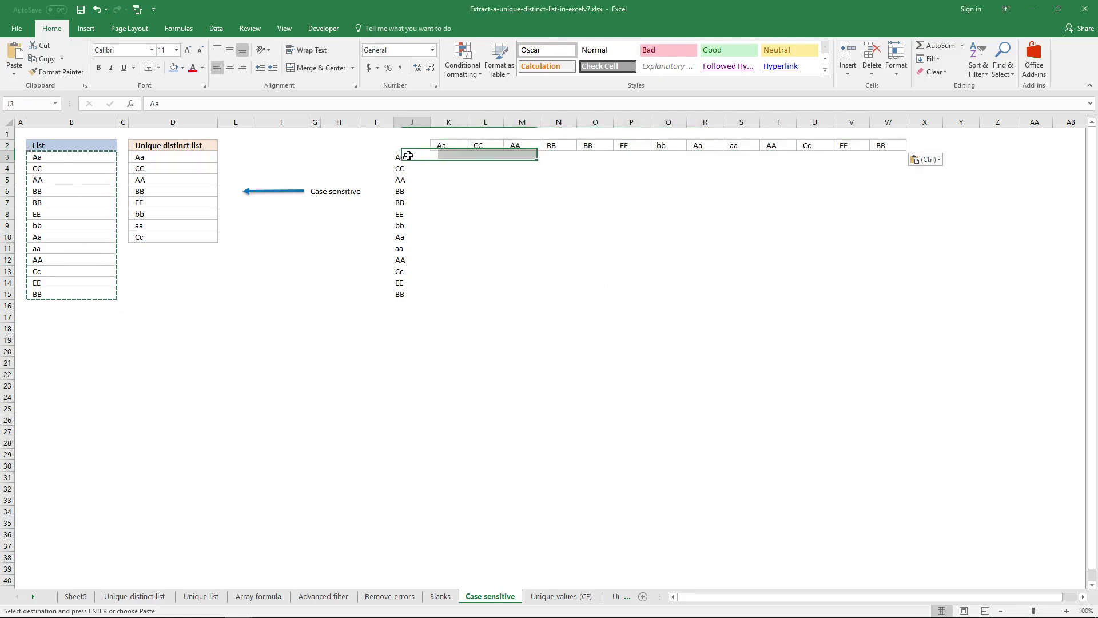
left_click_drag(408, 155, 404, 297)
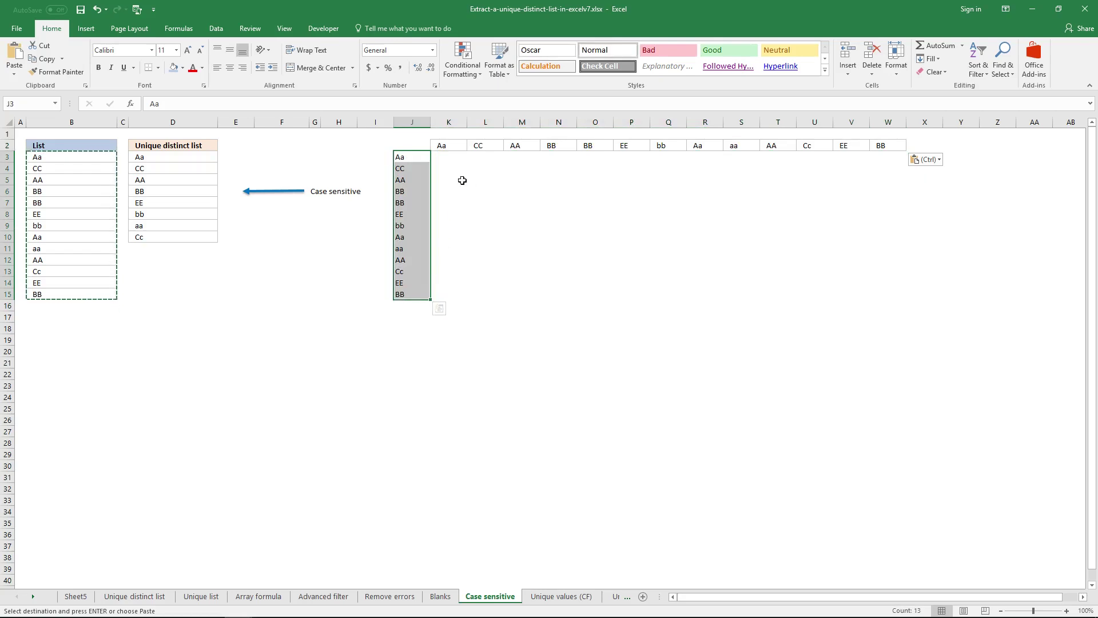
left_click(463, 160)
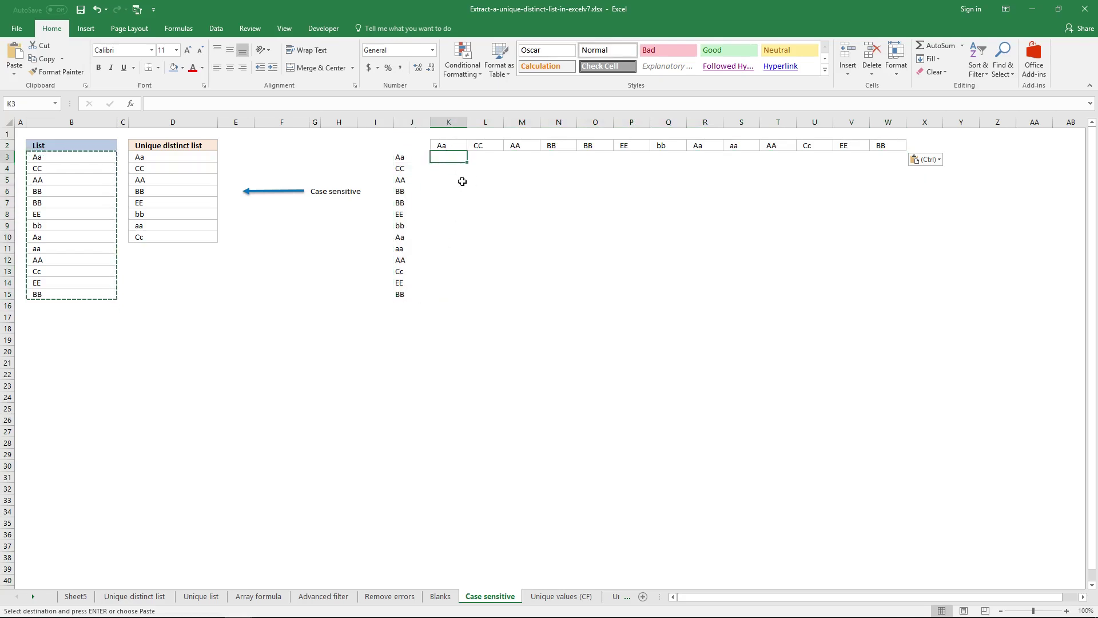
key("Escape")
Step: Copy the EXACT expression with its nested TRANSPOSE from the formula in D3 into cell K3 and put an equal sign before it
left_click(199, 158)
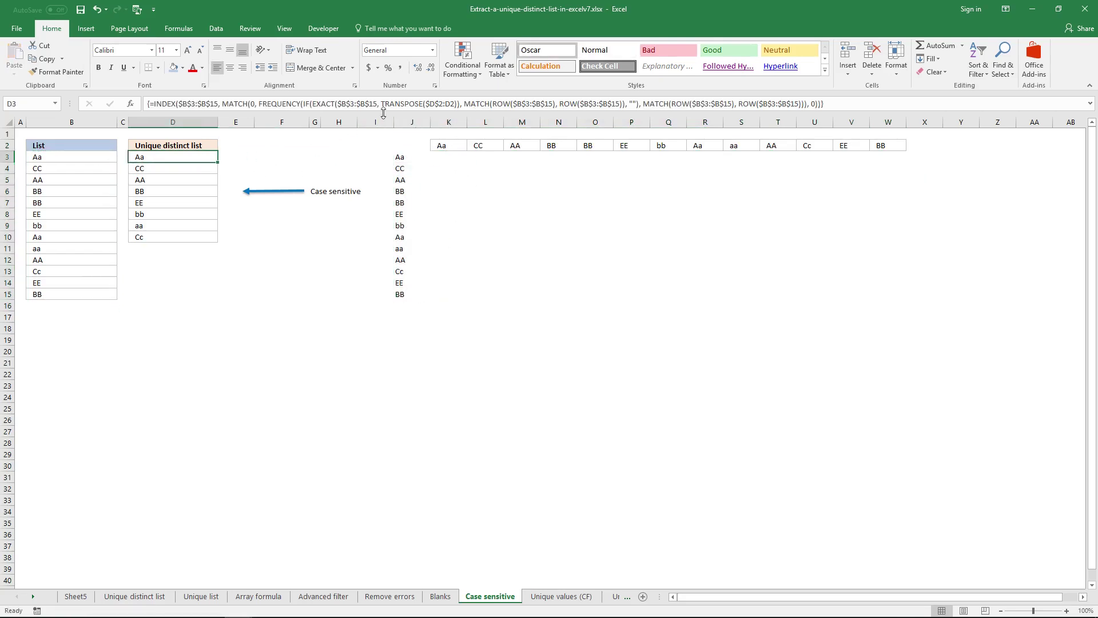
left_click_drag(314, 103, 459, 107)
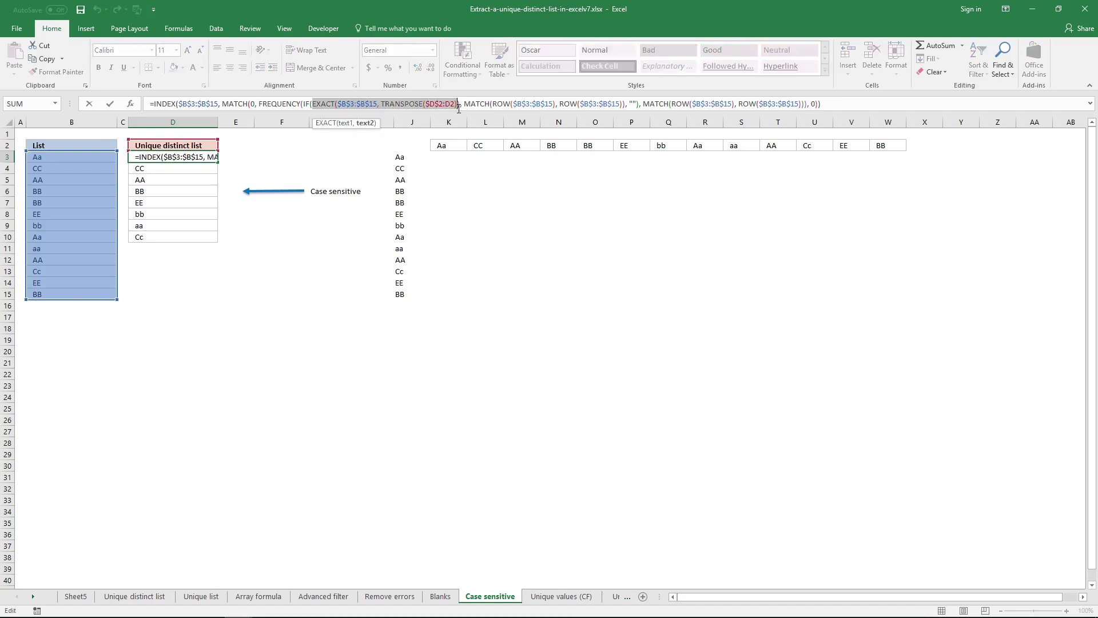
left_click(454, 162)
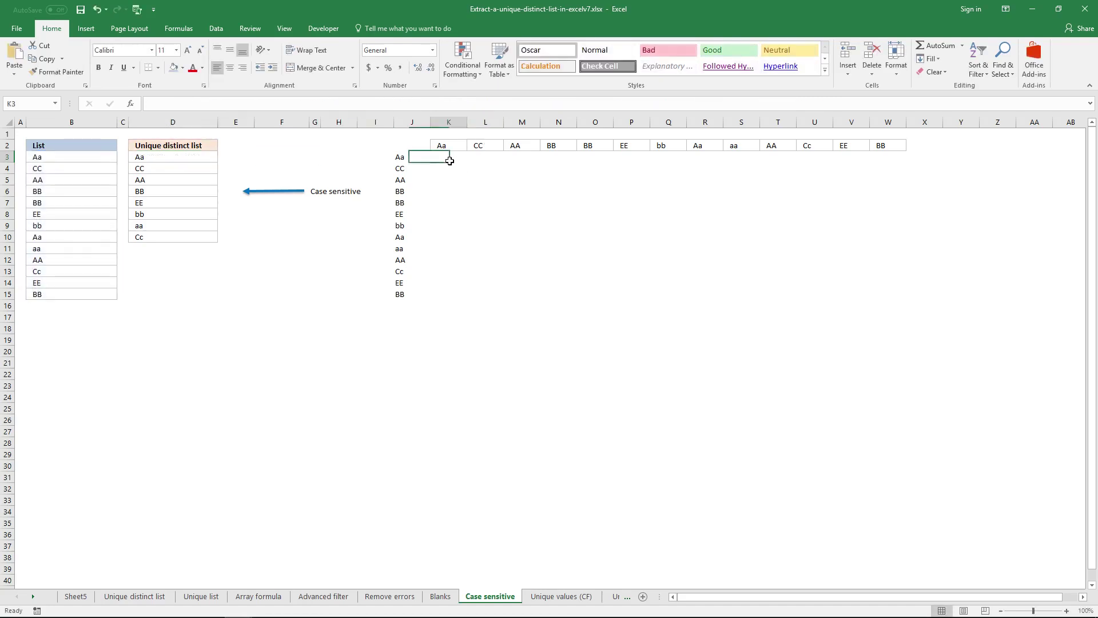
left_click(408, 101)
key("ctrl+v")
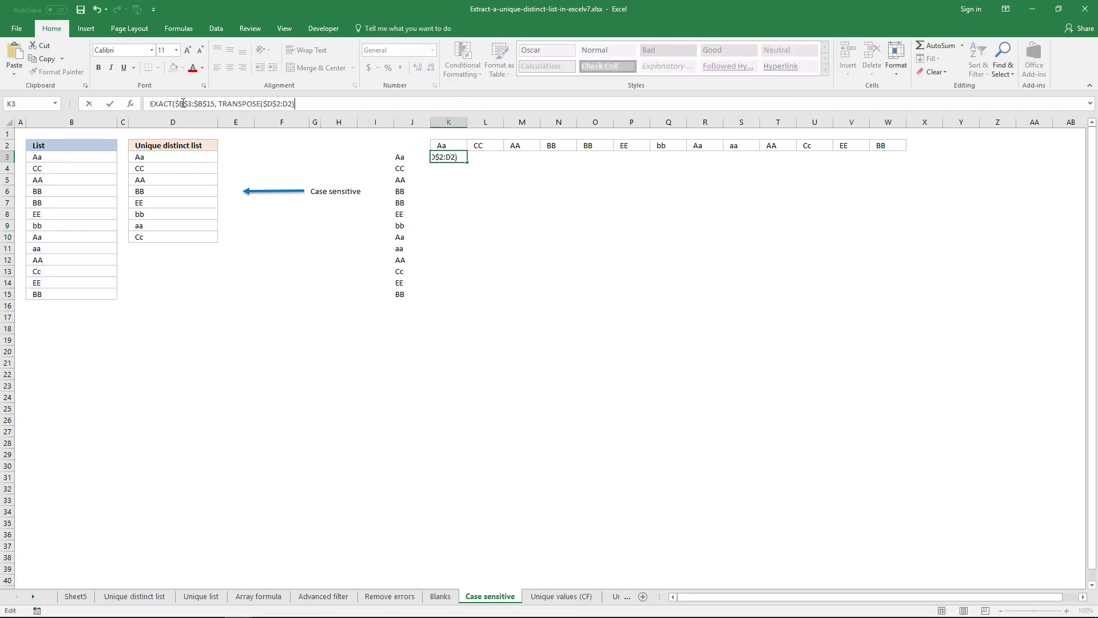
left_click(152, 101)
type("=")
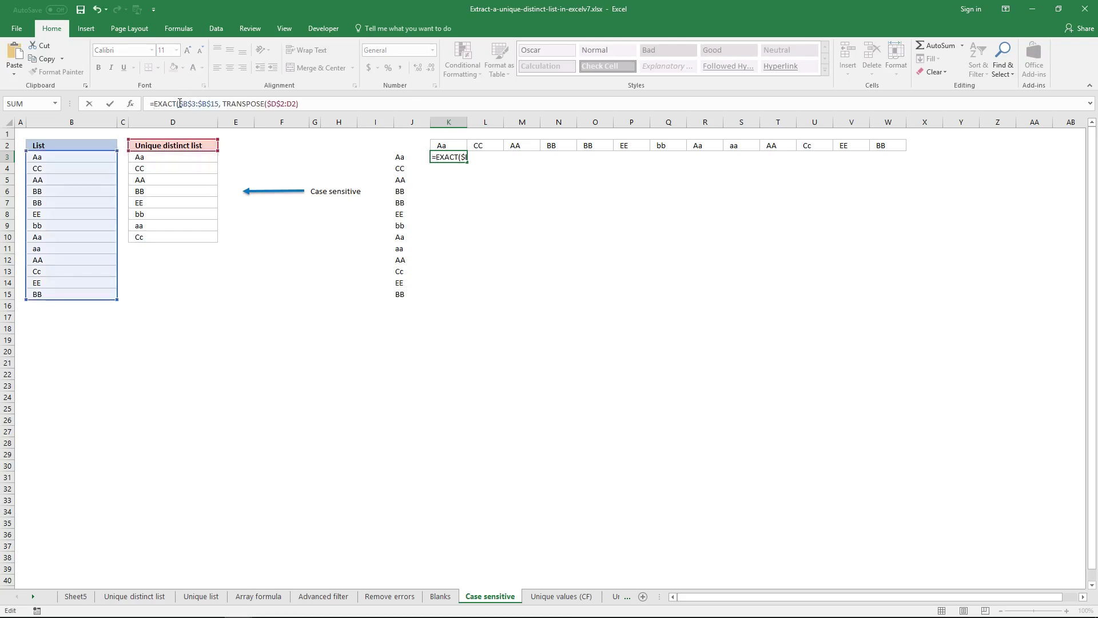
Step: Replace the TRANSPOSE range with $B$3:$B$15 and enter =EXACT($B$3:$B$15, TRANSPOSE($B$3:$B$15)) in K3 as an array formula
left_click_drag(179, 104, 285, 106)
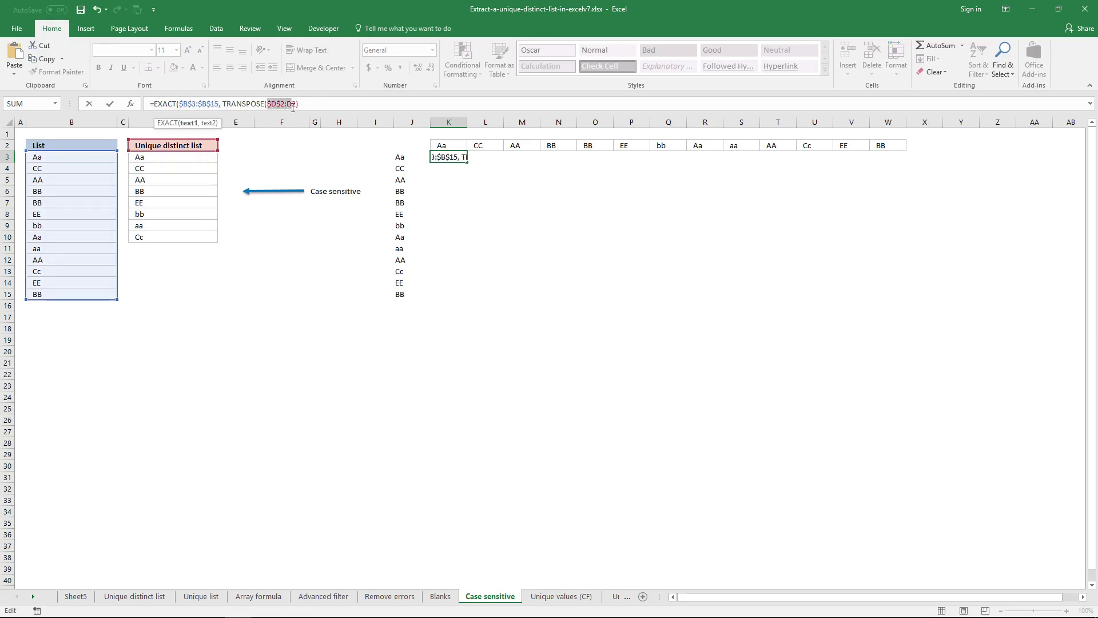
key("ctrl+v")
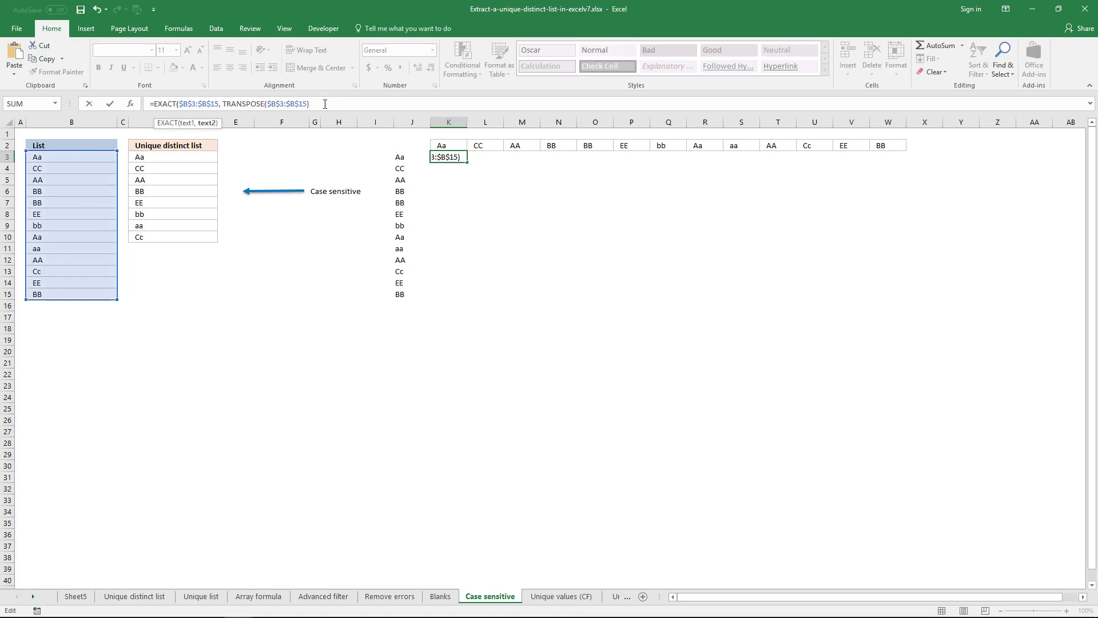
left_click(325, 104)
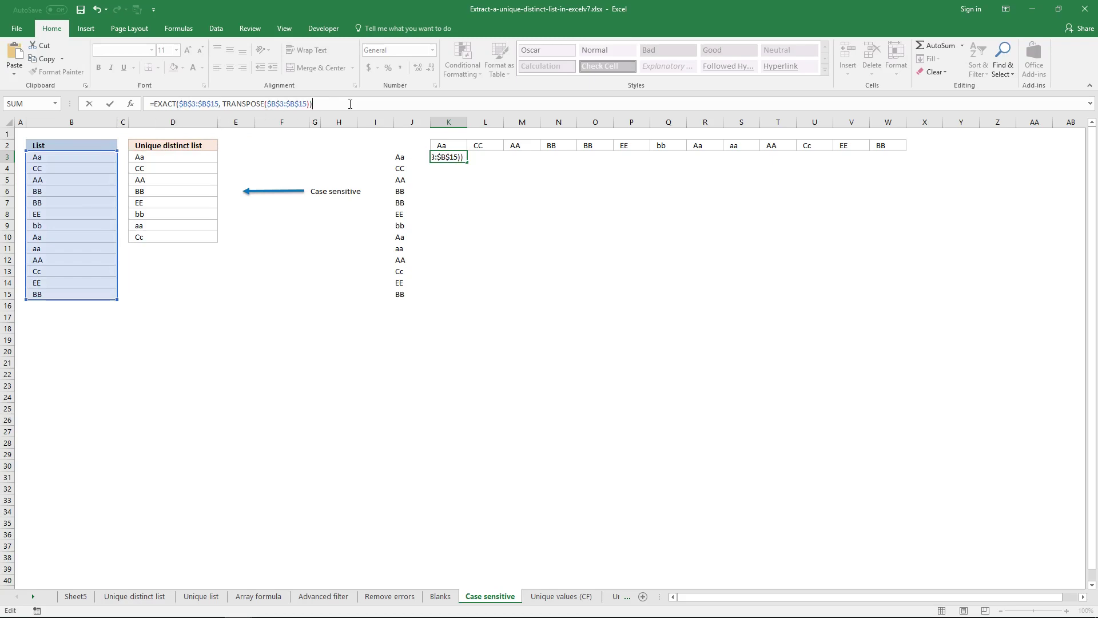
key("ctrl+shift+Return")
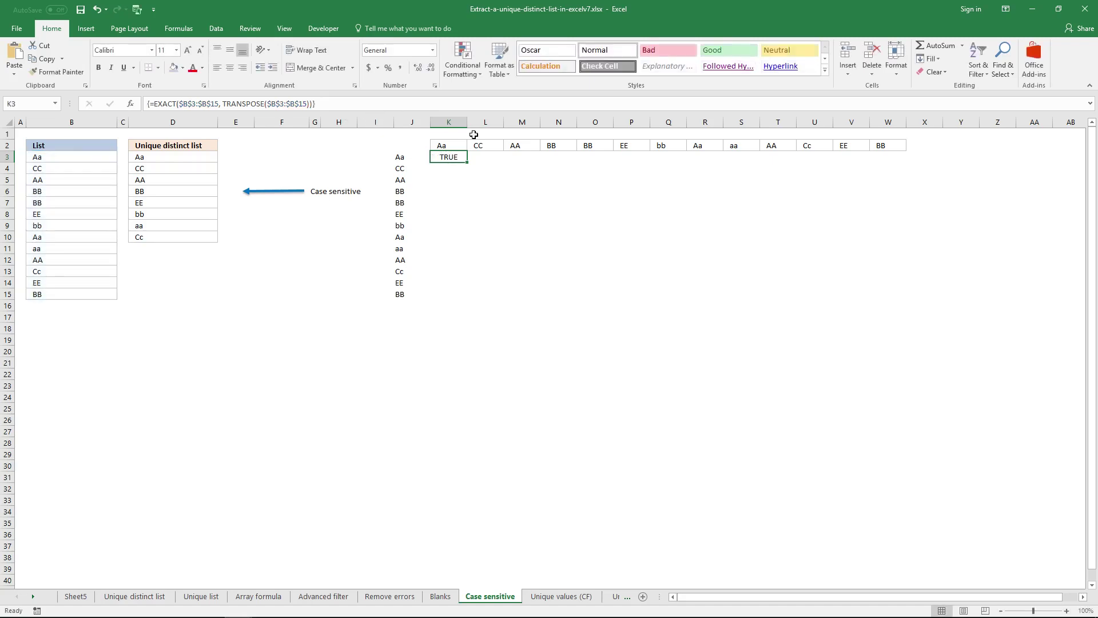
Step: Extend the EXACT and TRANSPOSE array formula from K3 over the whole range K3:W15
left_click_drag(456, 157, 895, 297)
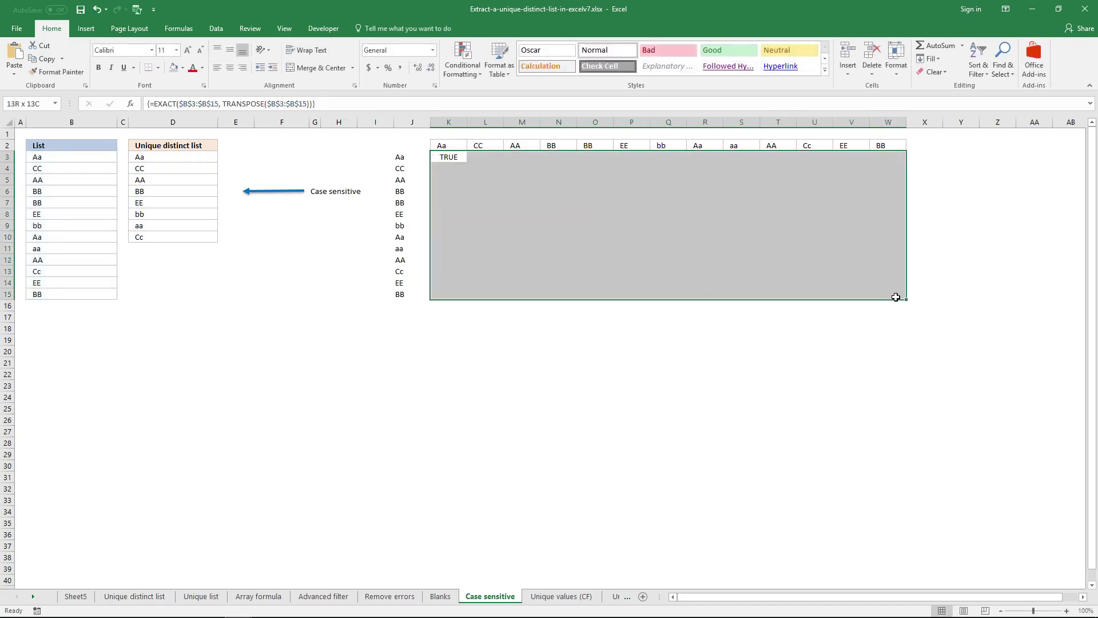
left_click(441, 103)
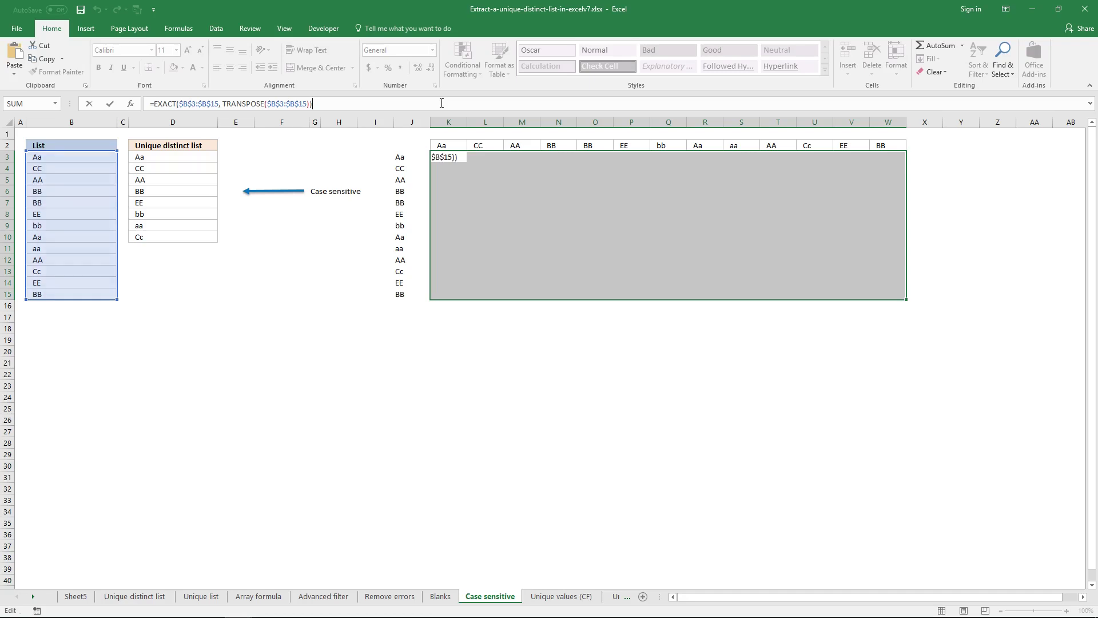
key("ctrl+shift+Return")
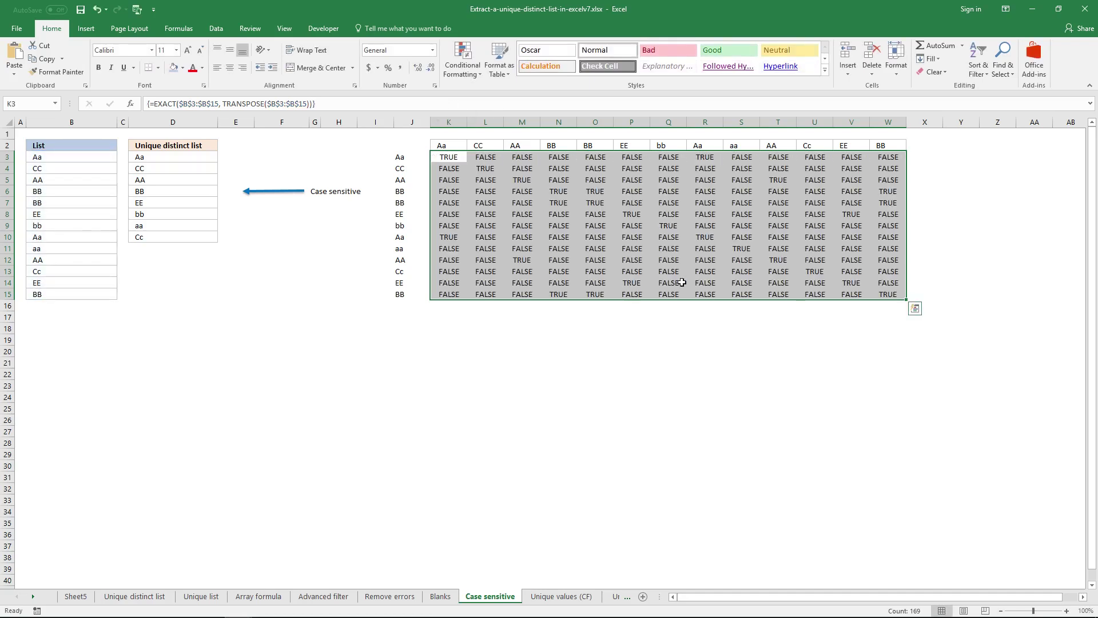
Step: Compare the horizontal value in K2 with the vertical value in J3 and check the result in K3
left_click(446, 157)
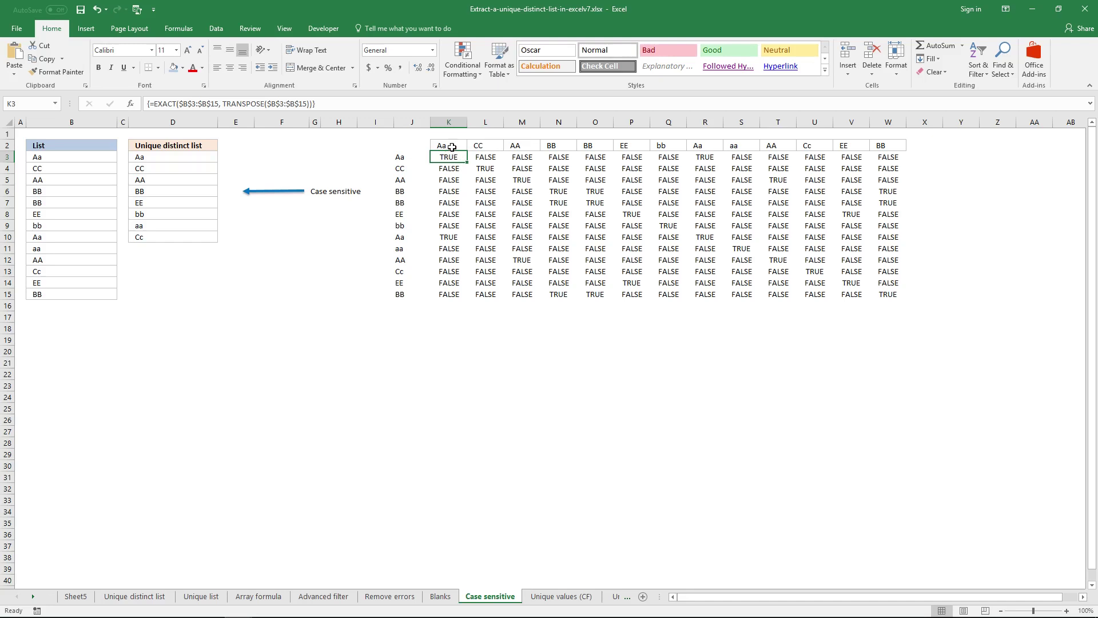
left_click(452, 147)
left_click(400, 160)
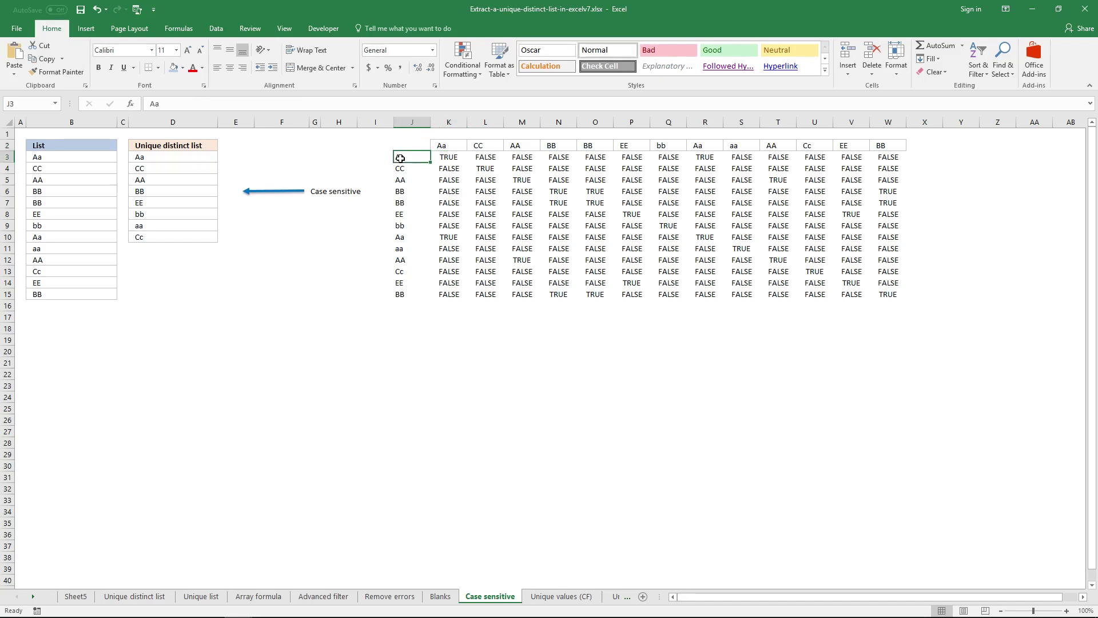
left_click(443, 146)
left_click(410, 158)
left_click(444, 145)
left_click(401, 160)
left_click(445, 156)
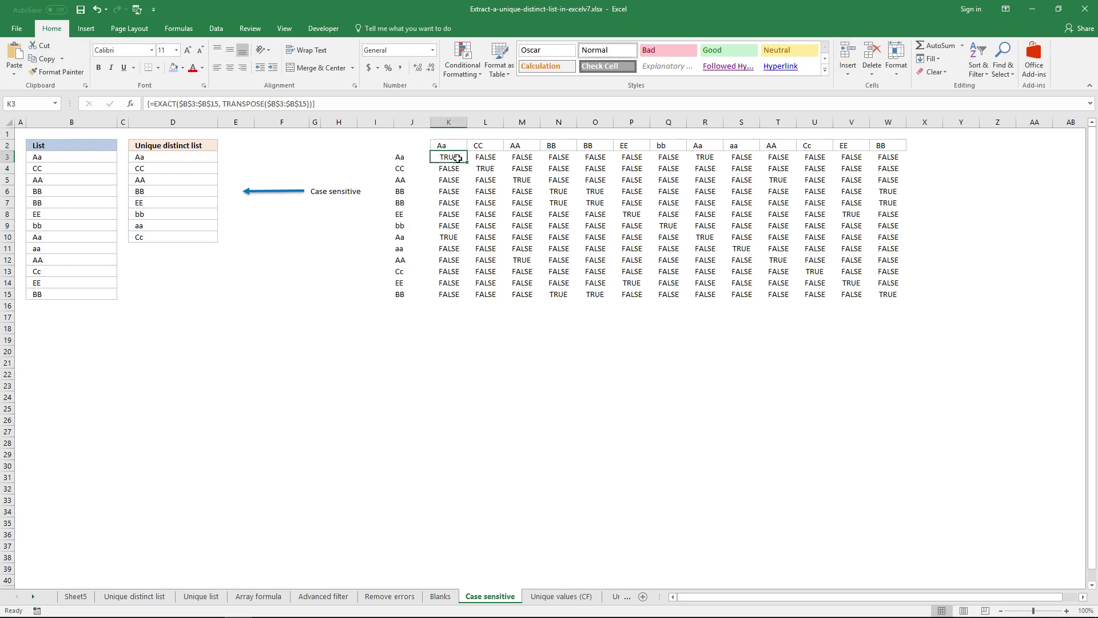
Step: Examine the results along the grid's diagonal from L4 down to U13, where each value is compared with itself
left_click(486, 171)
left_click(522, 182)
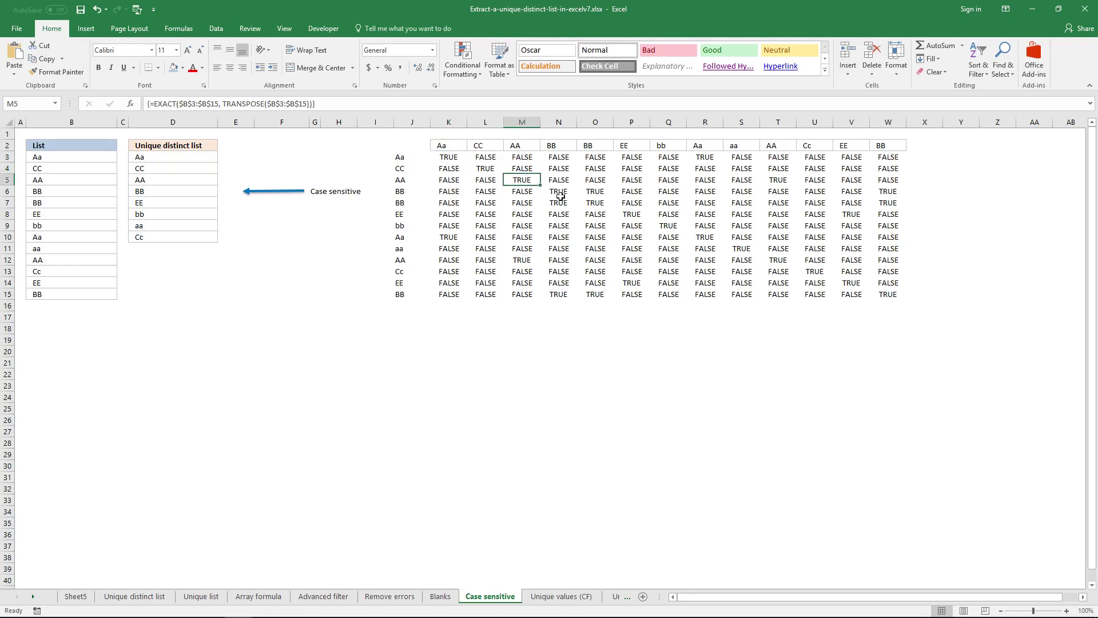
left_click(560, 192)
left_click(596, 205)
left_click(628, 214)
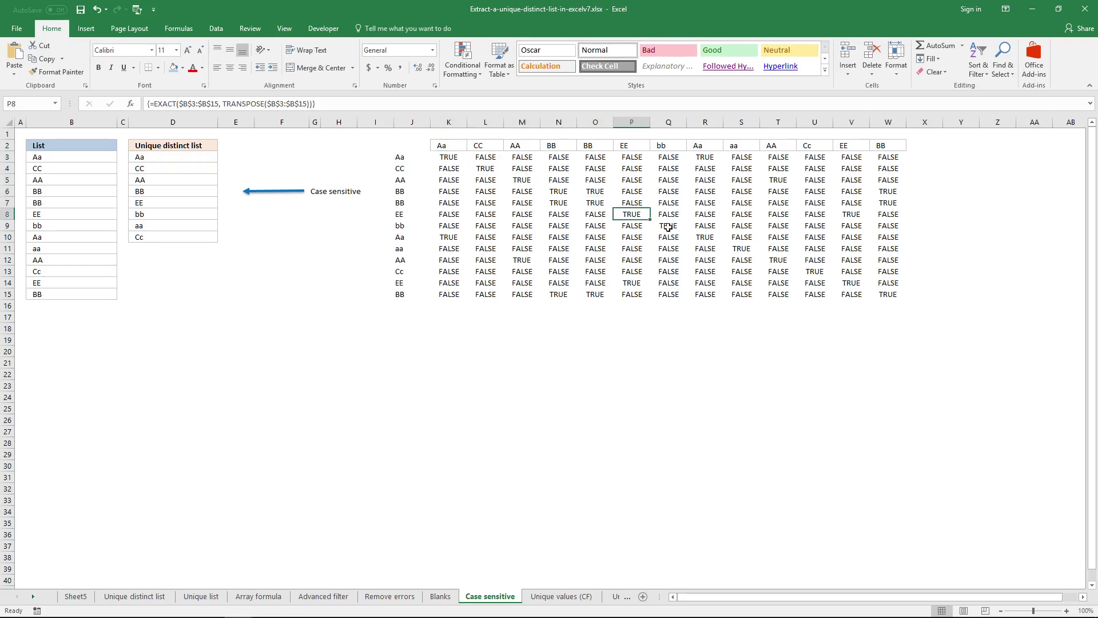
left_click(668, 227)
left_click(706, 240)
left_click(747, 252)
left_click(768, 260)
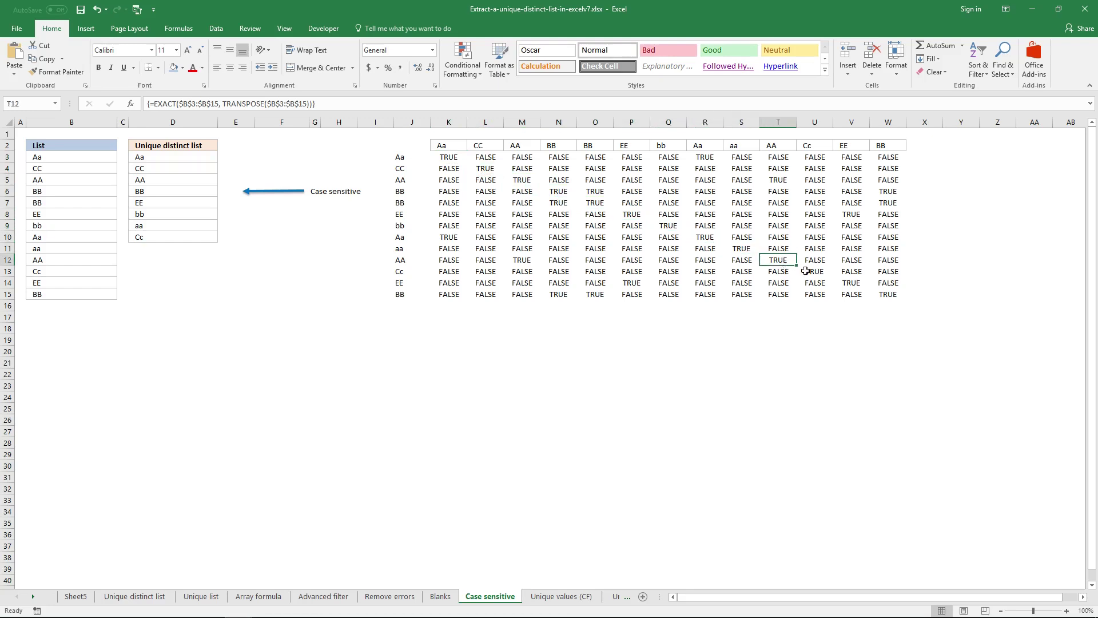
left_click(805, 271)
Step: Compare the value in K2 with those in J4 and J5, check K4 and K5, and review the whole grid K3:W15
left_click(447, 161)
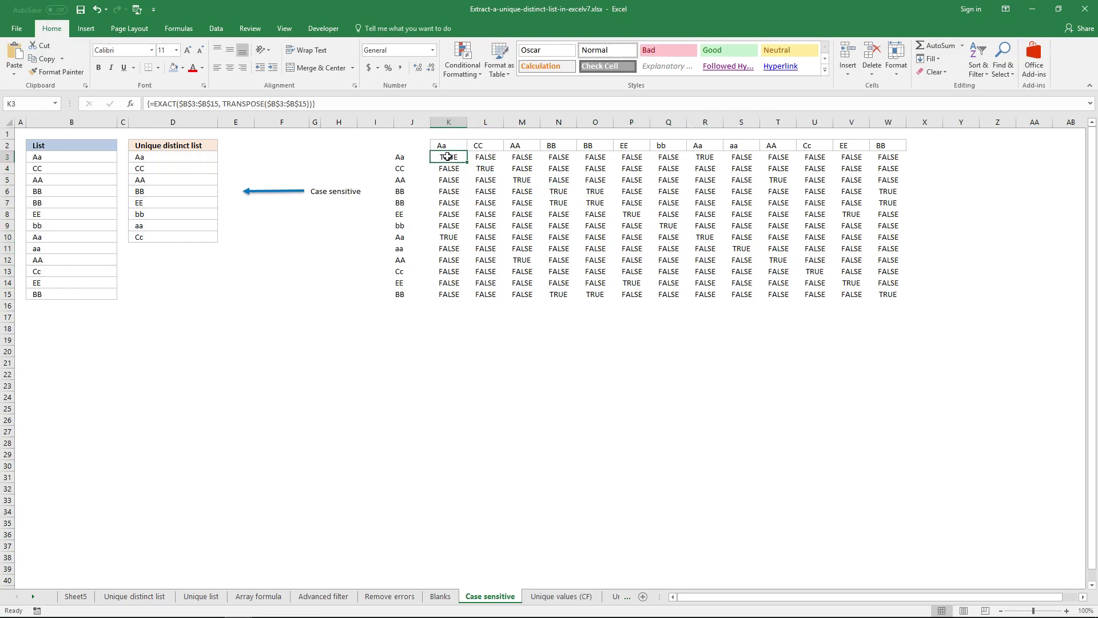
left_click(440, 169)
left_click(456, 146)
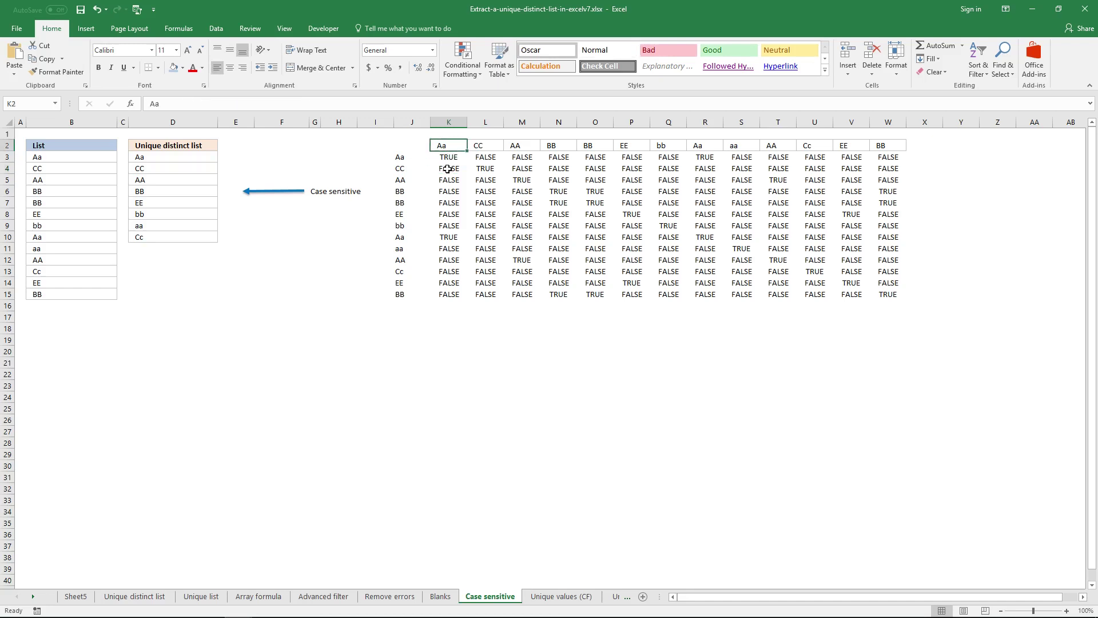
left_click(411, 167)
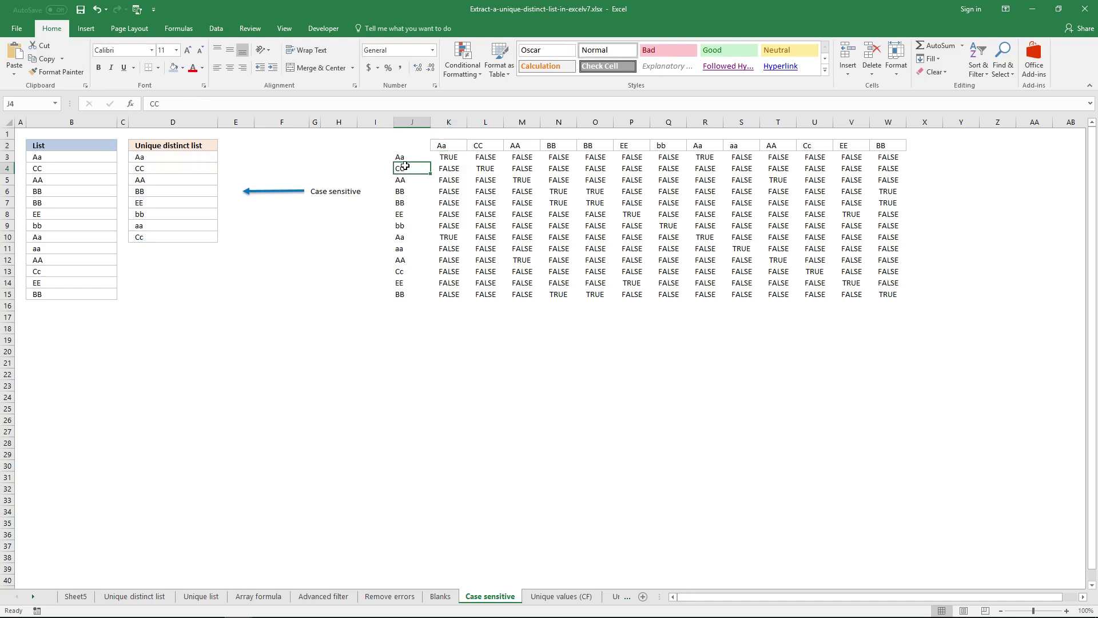
left_click(454, 169)
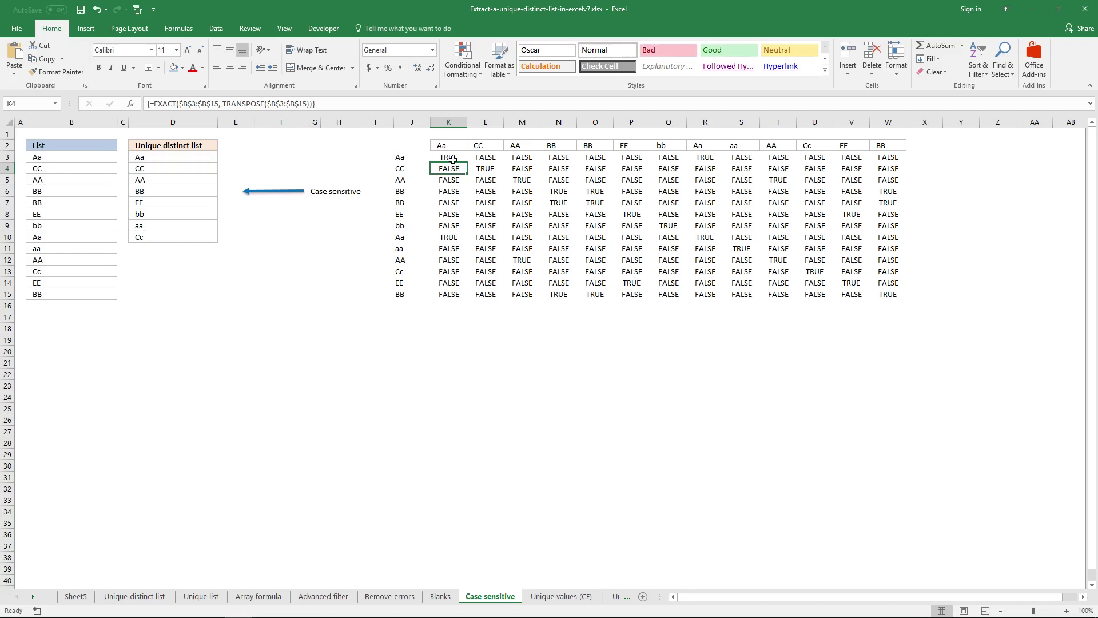
left_click(449, 180)
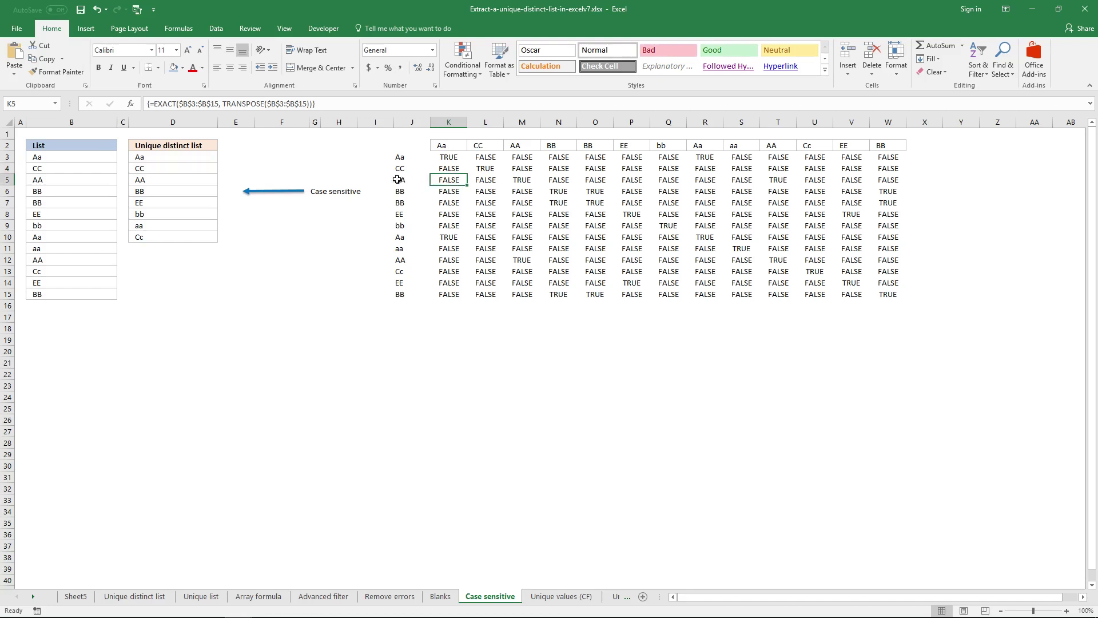
left_click(453, 147)
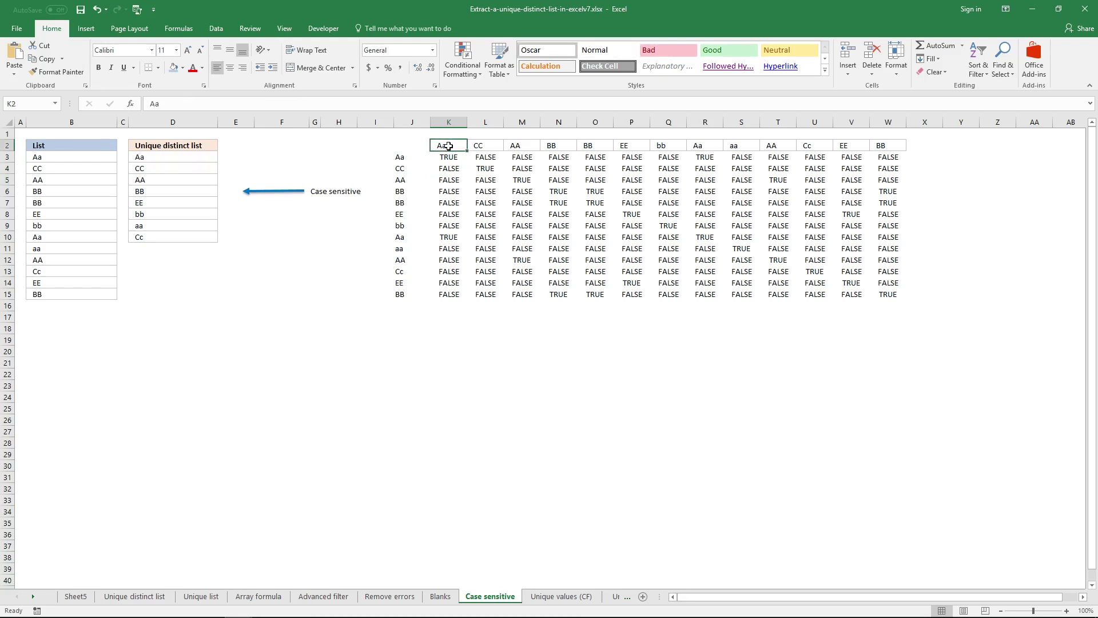
left_click(453, 179)
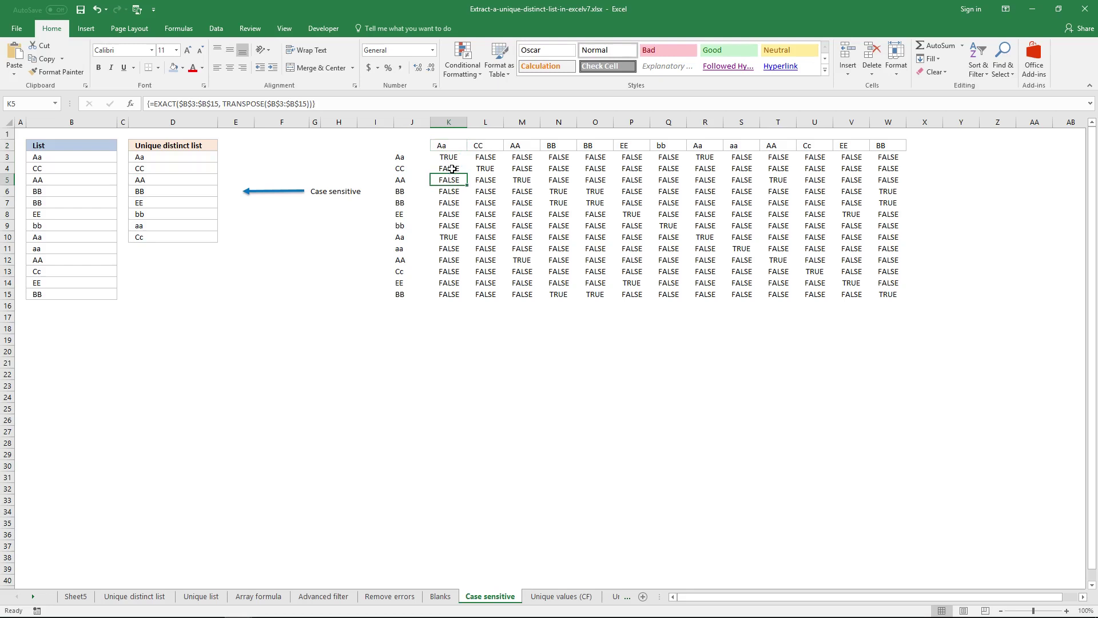
left_click_drag(450, 159, 891, 295)
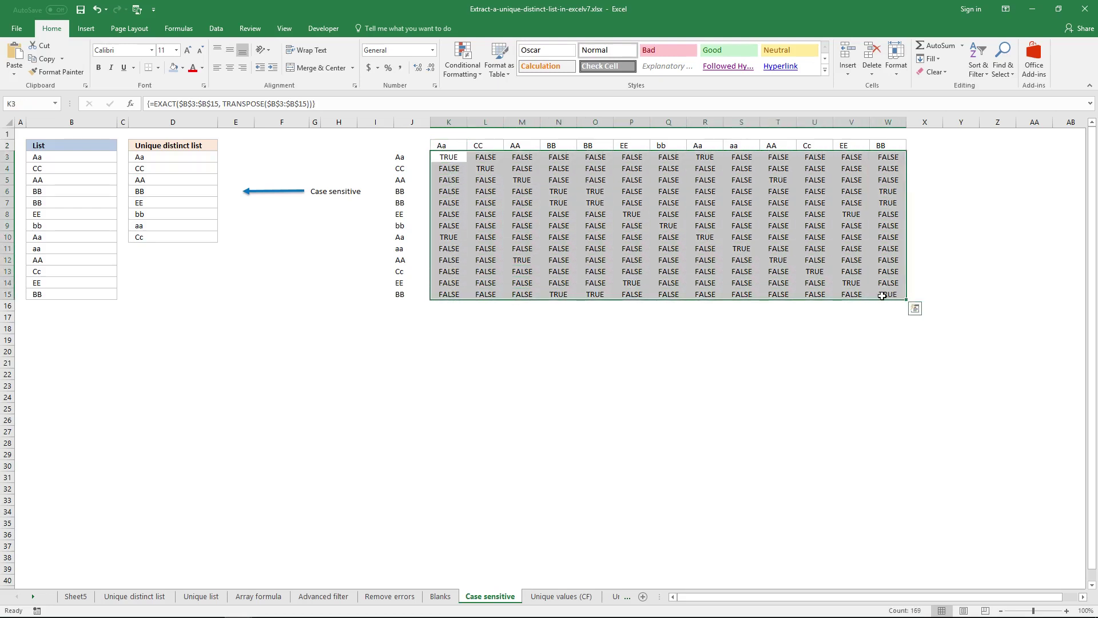
key("shift+BackSpace")
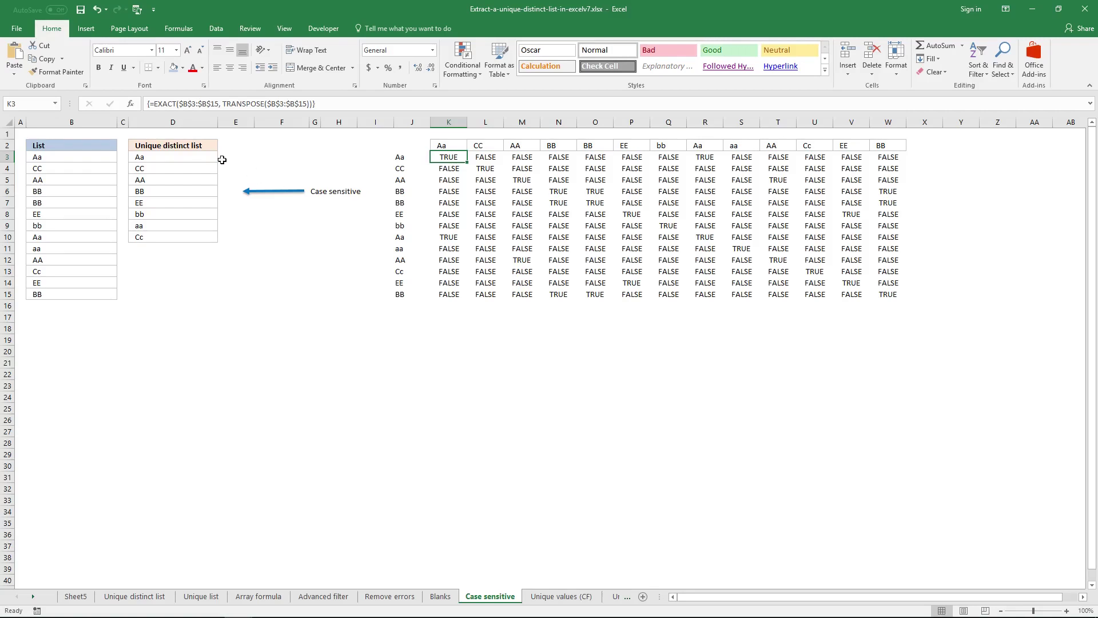
Step: Examine the EXACT expression and its expanding TRANSPOSE range $D$2:D2 in D3, keeping D3 as an array formula
left_click(203, 157)
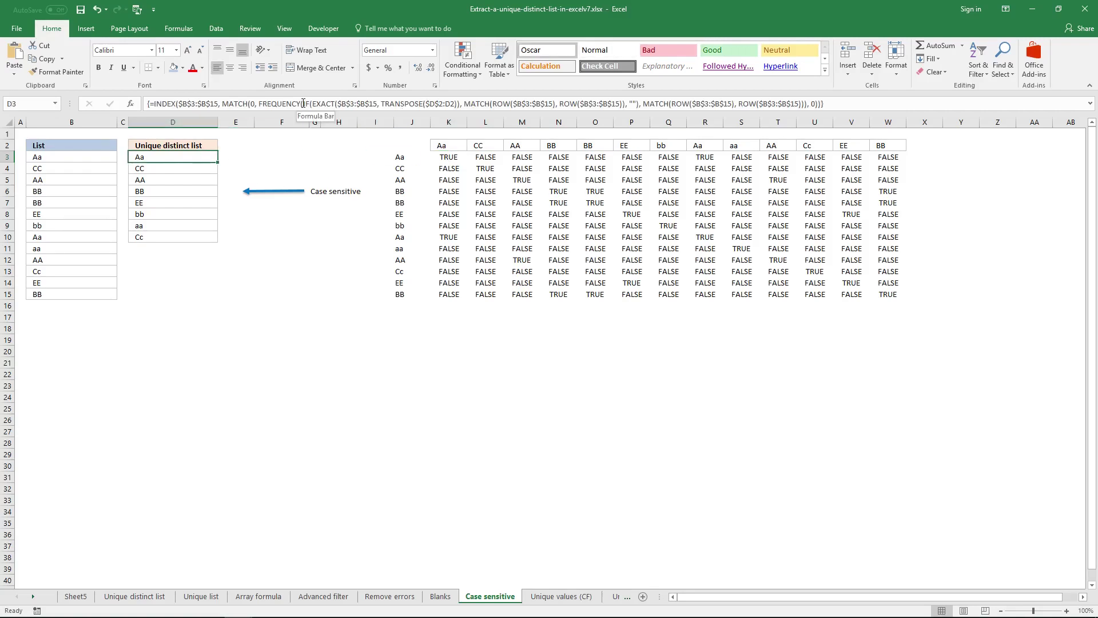
left_click_drag(313, 104, 467, 106)
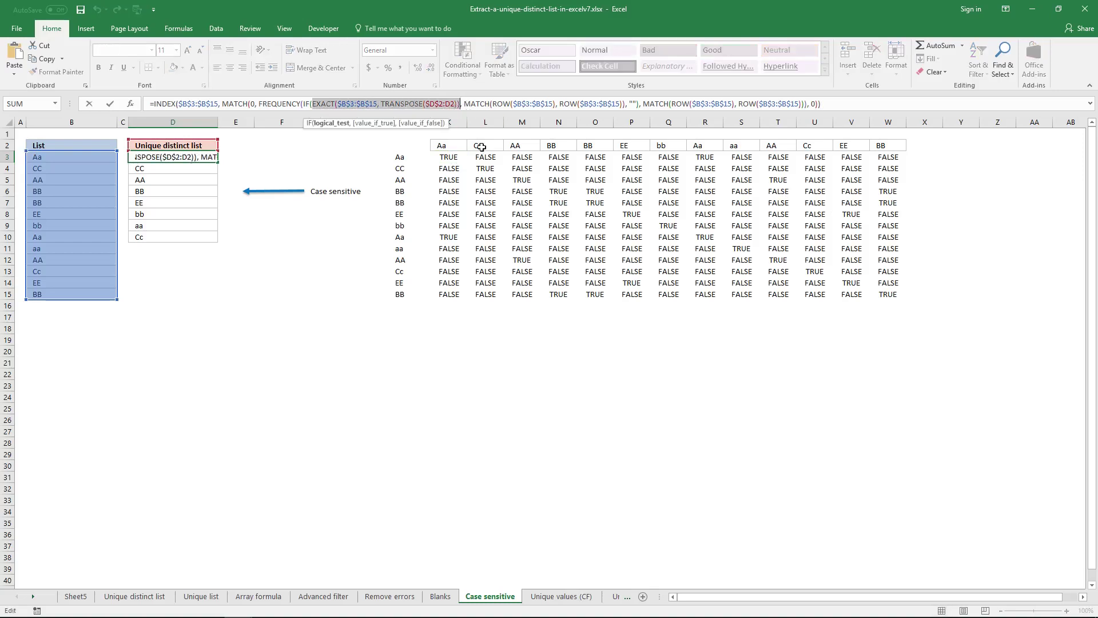
key("Escape")
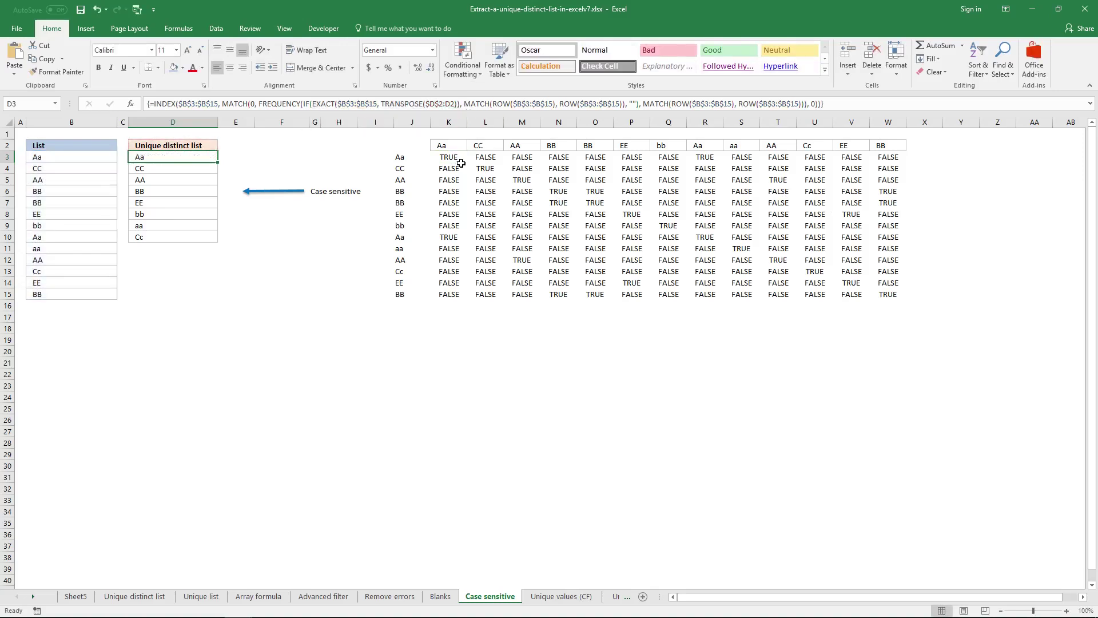
left_click(435, 101)
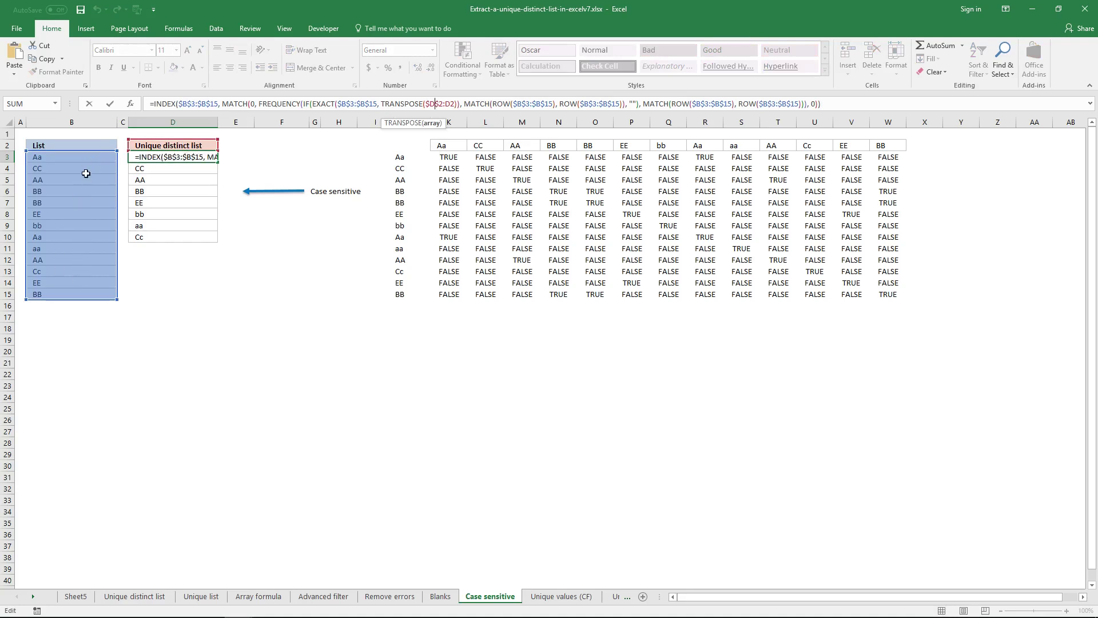
key("ctrl+shift+Return")
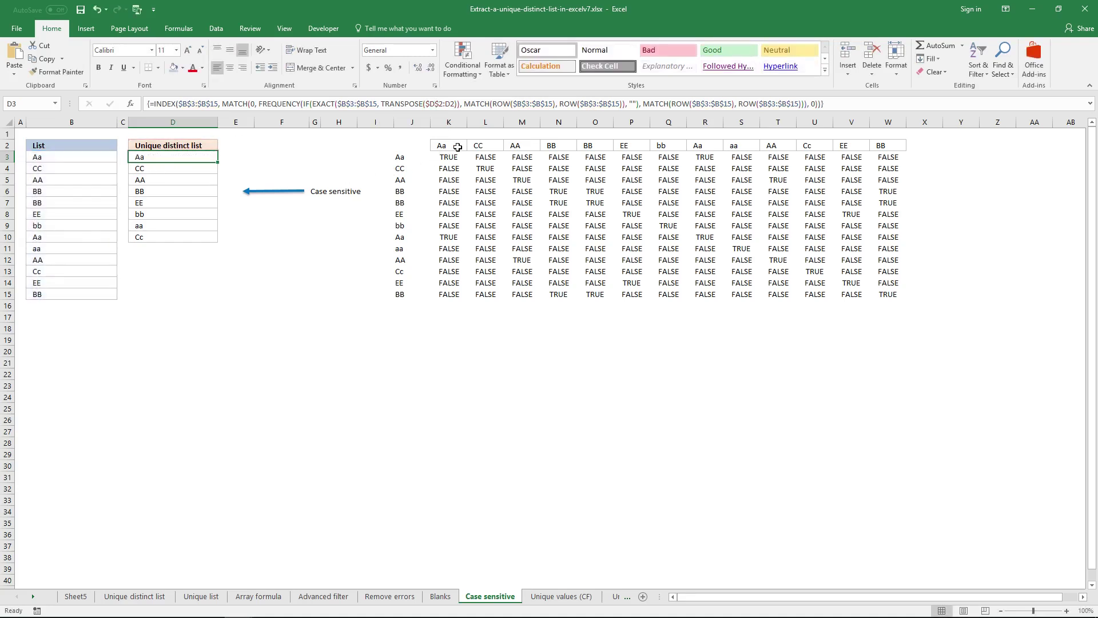
Step: Clear all contents and formatting from the comparison grid and its header values in K2:W15
left_click(457, 147)
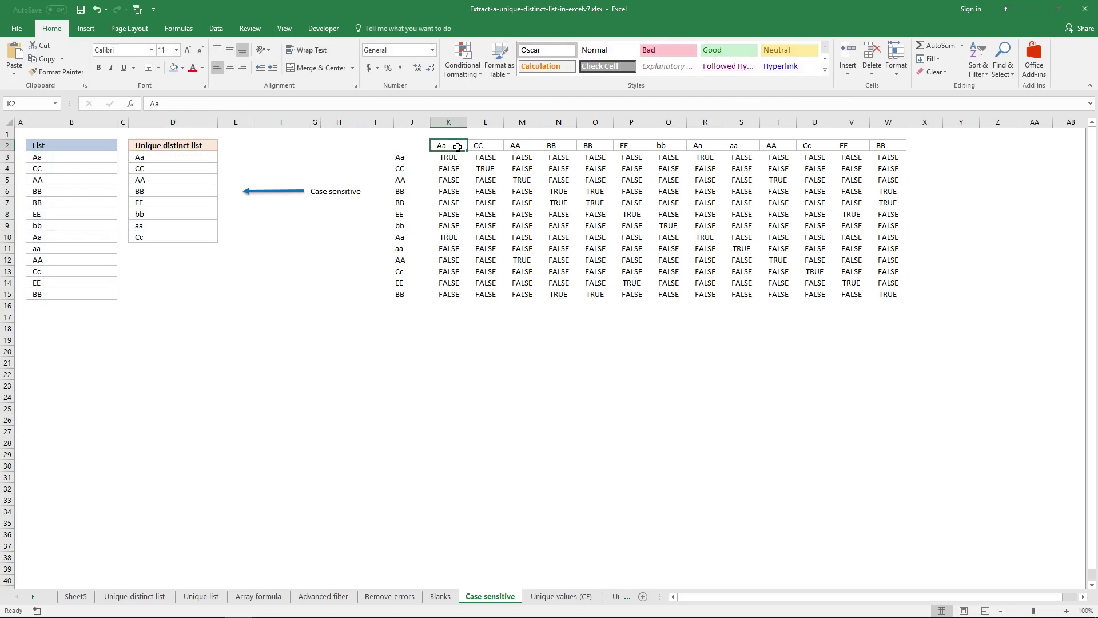
left_click_drag(445, 147, 893, 294)
left_click(933, 71)
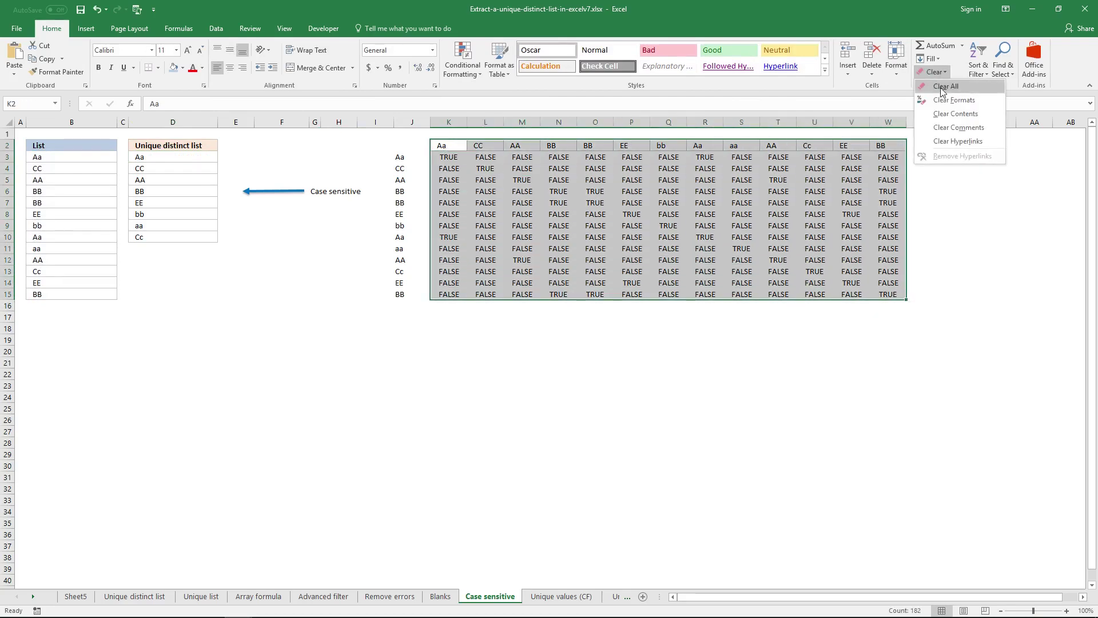
left_click(945, 87)
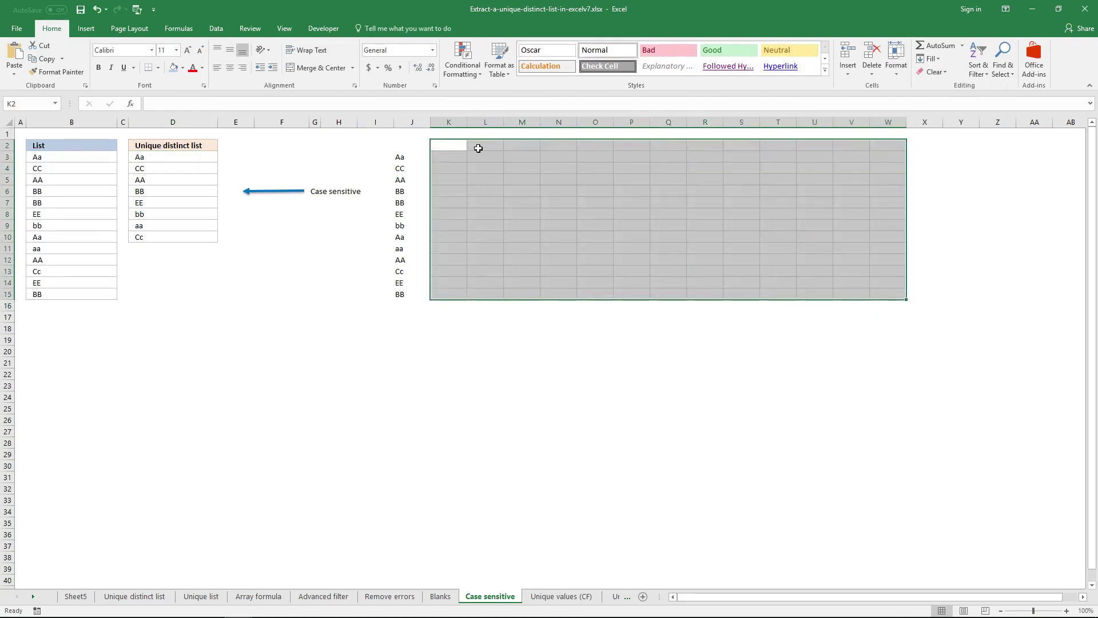
Step: Enter =EXACT($B$3:$B$15, TRANSPOSE($D$2:D2)) as an array formula in K3
left_click(435, 146)
left_click(444, 156)
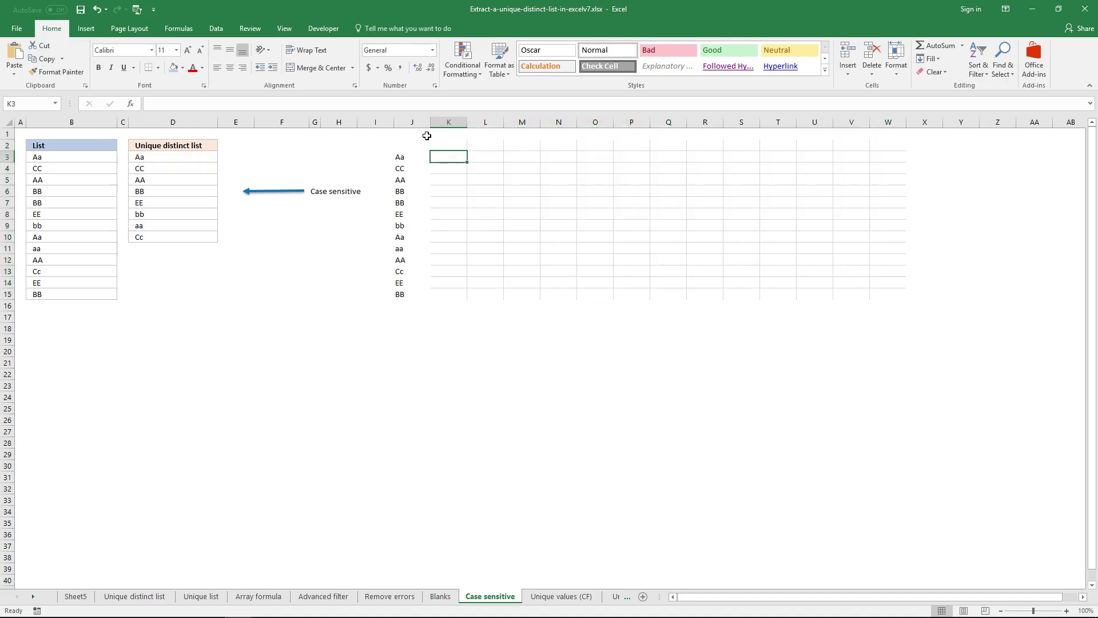
left_click(427, 103)
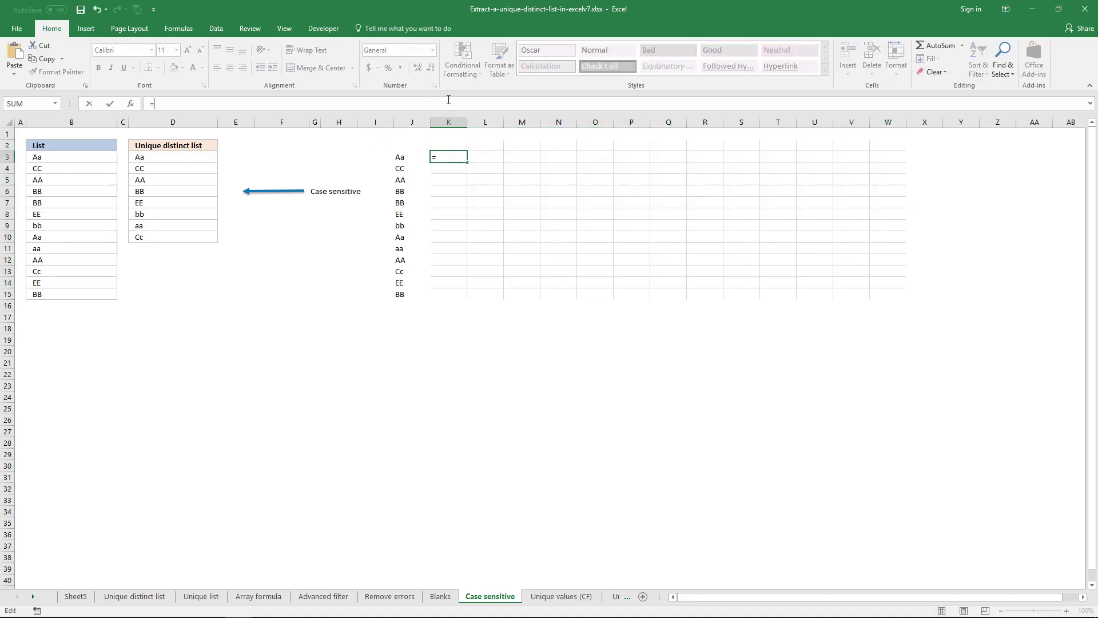
type("=EXACT($B$3:$B$15, TRANSPOSE($D$2:D2))")
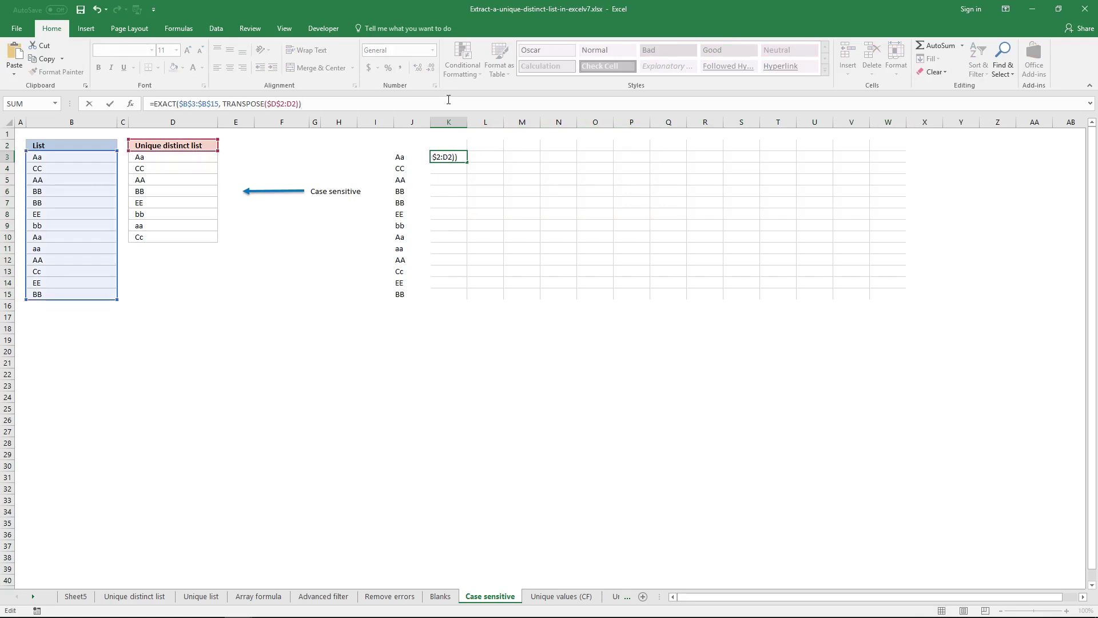
key("ctrl+shift+Return")
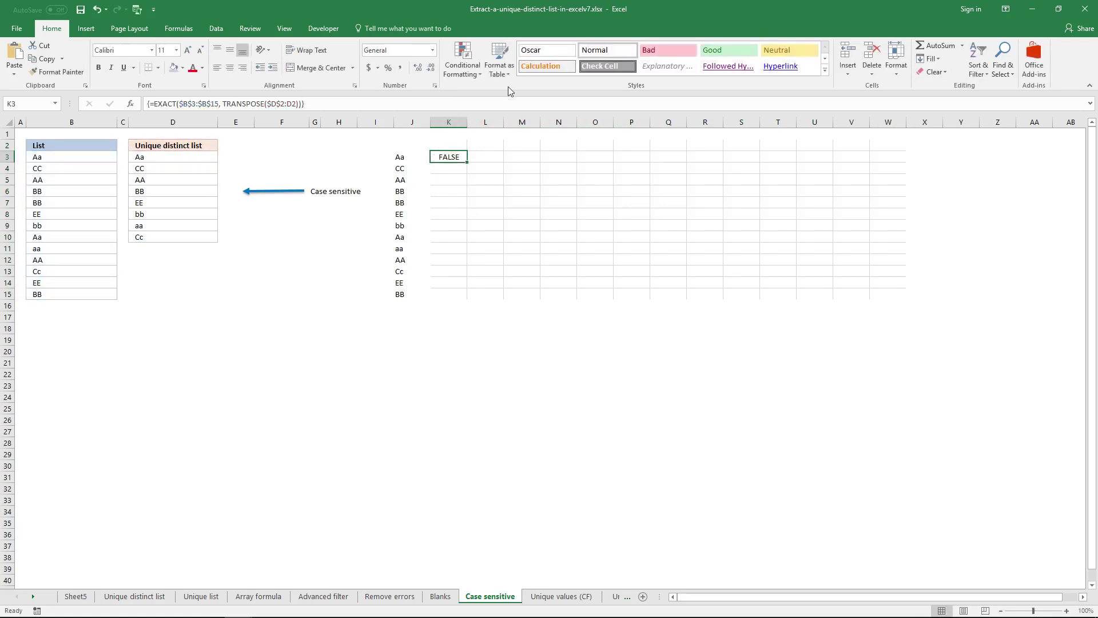
Step: Copy the "Unique distinct list" header from D2 into K2 and fit column K's width to it
left_click(190, 147)
key("ctrl+c")
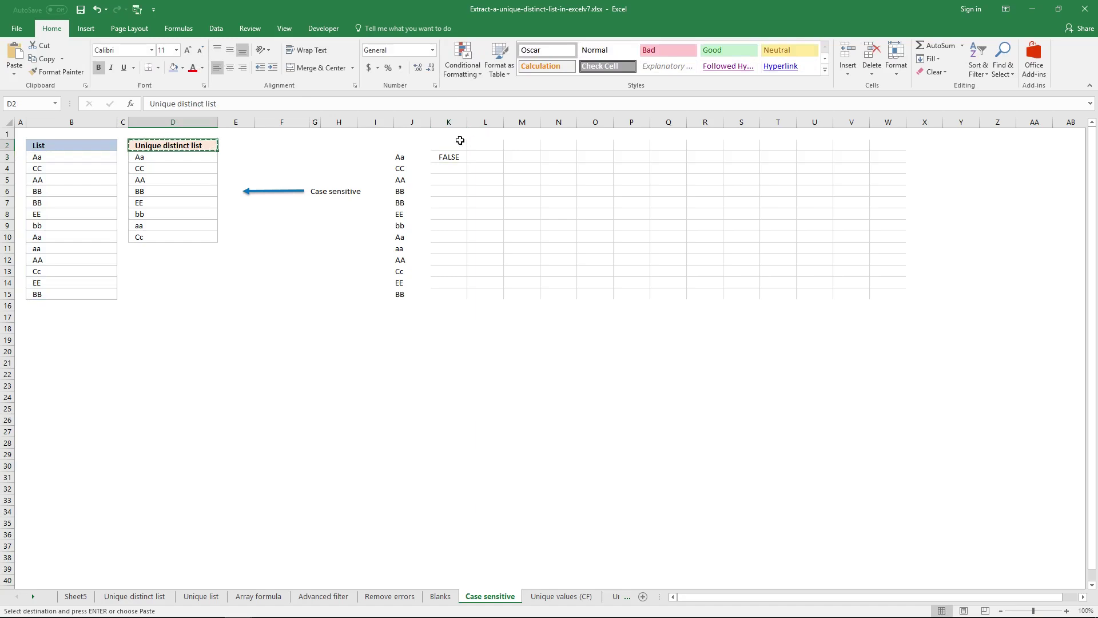
left_click(460, 141)
key("Return")
double_click(466, 121)
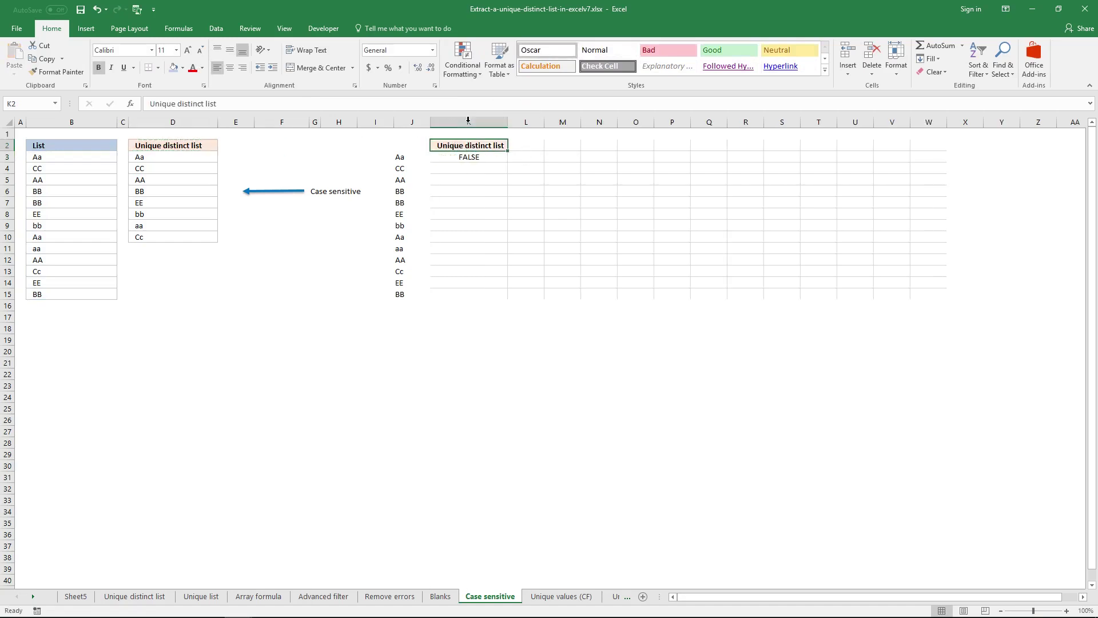
Step: Extend the EXACT array formula in K3 over the range K3:K15
left_click(469, 158)
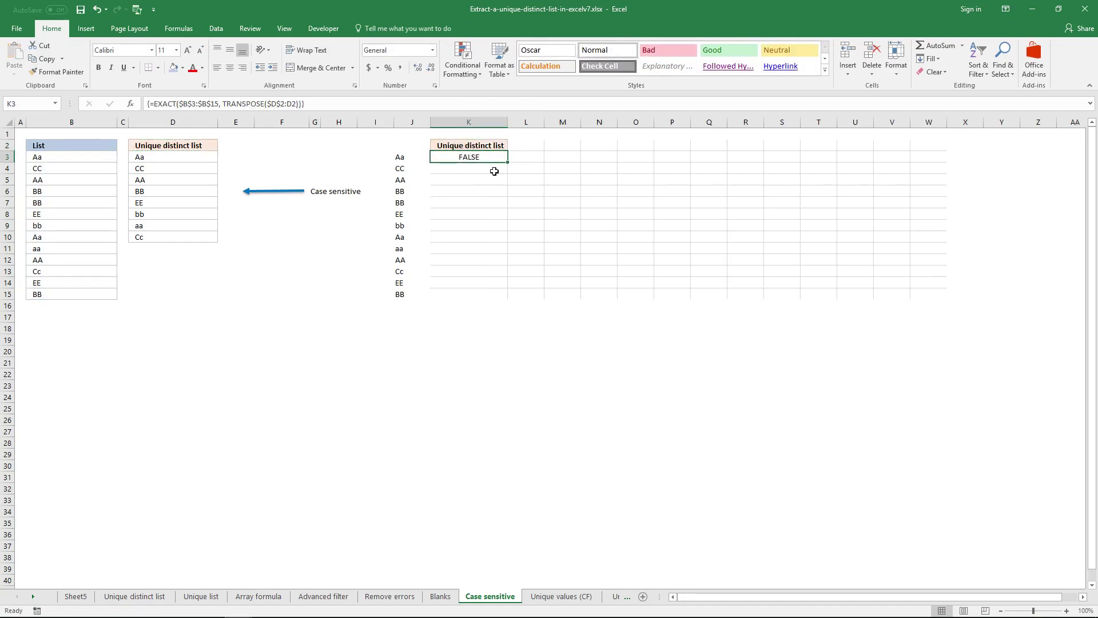
left_click_drag(485, 157, 486, 289)
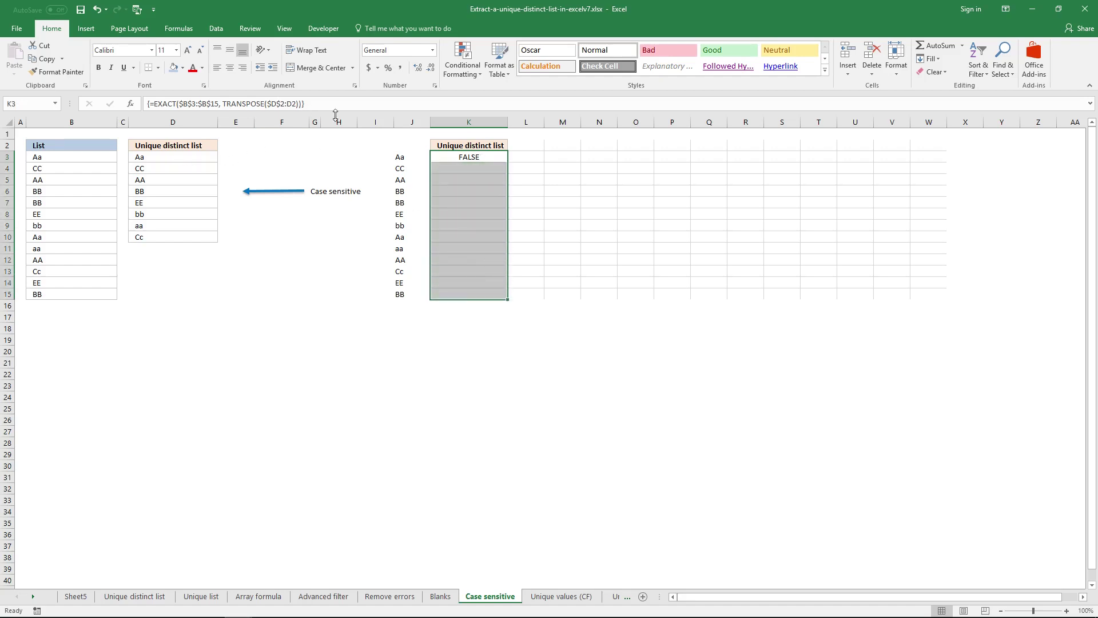
left_click(349, 104)
key("ctrl+shift+Return")
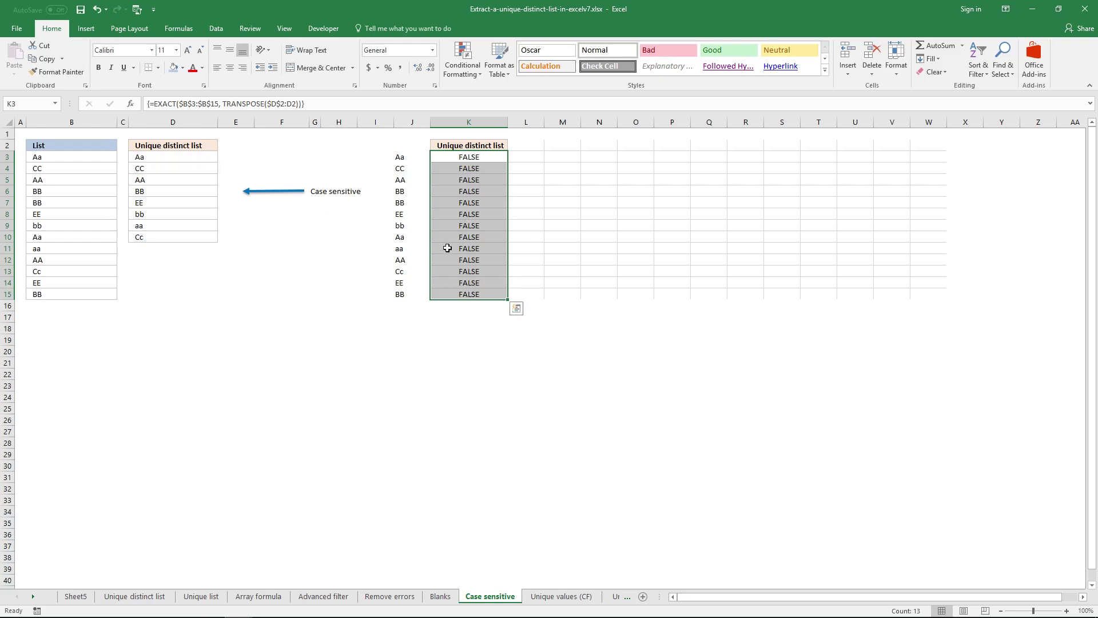
Step: Copy the EXACT expression from the formula in D4, leaving D4 unchanged, and clear the array formula from K3:K15
left_click(205, 170)
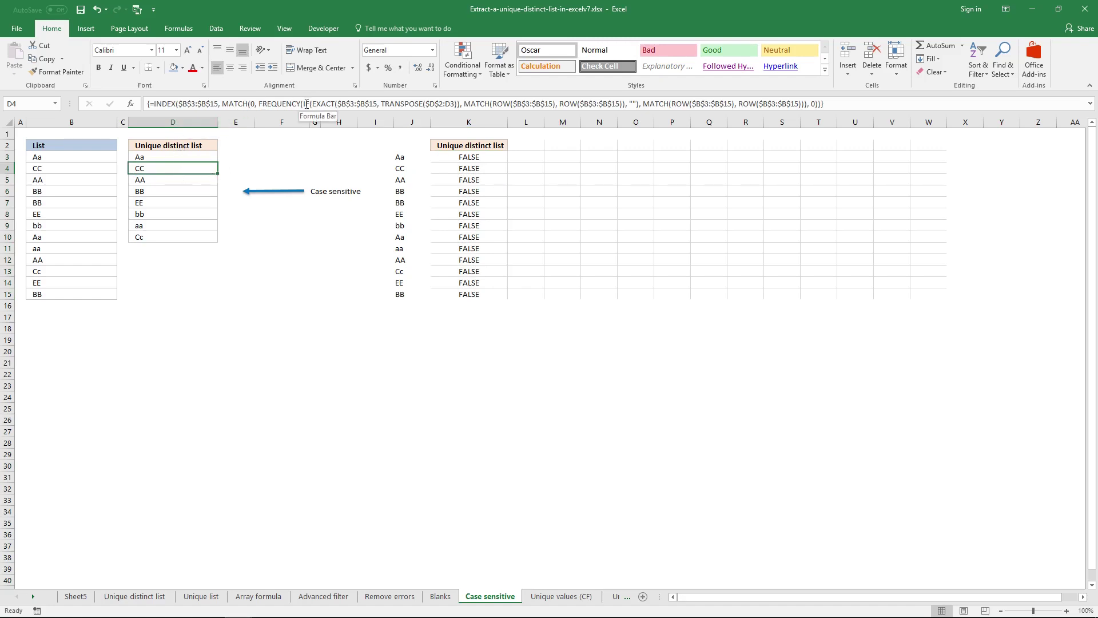
left_click_drag(313, 104, 461, 106)
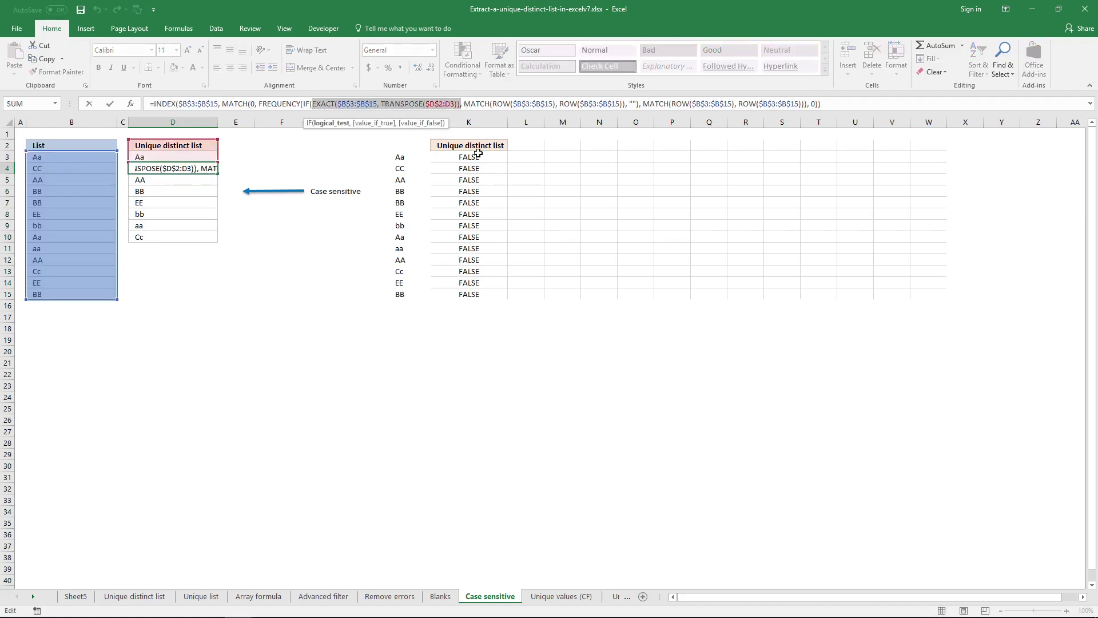
key("Escape")
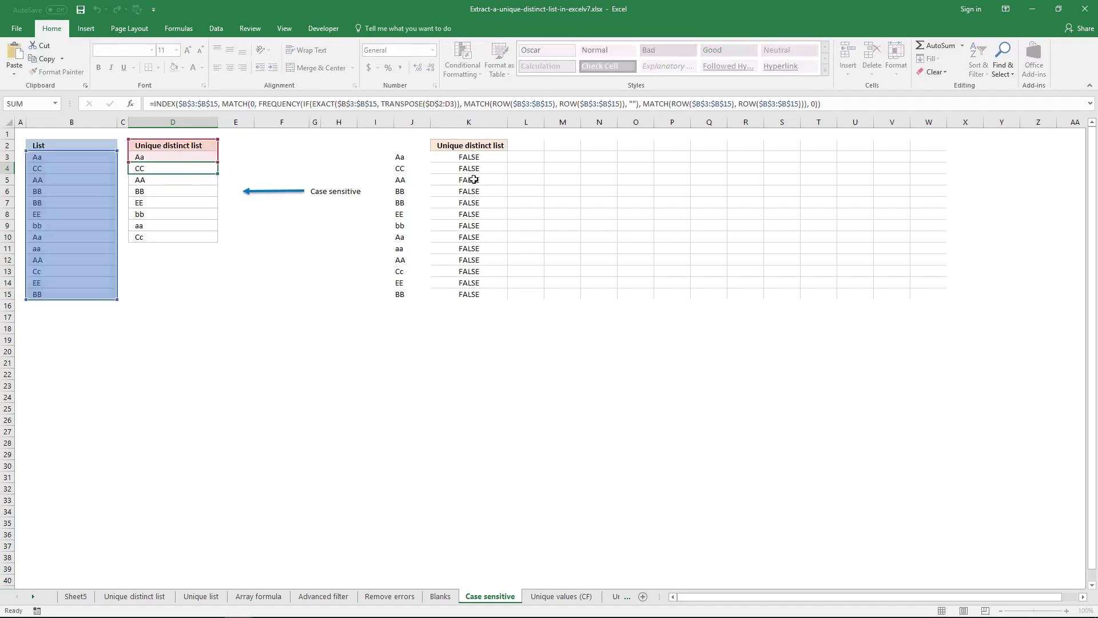
left_click(473, 160)
left_click_drag(474, 161, 468, 293)
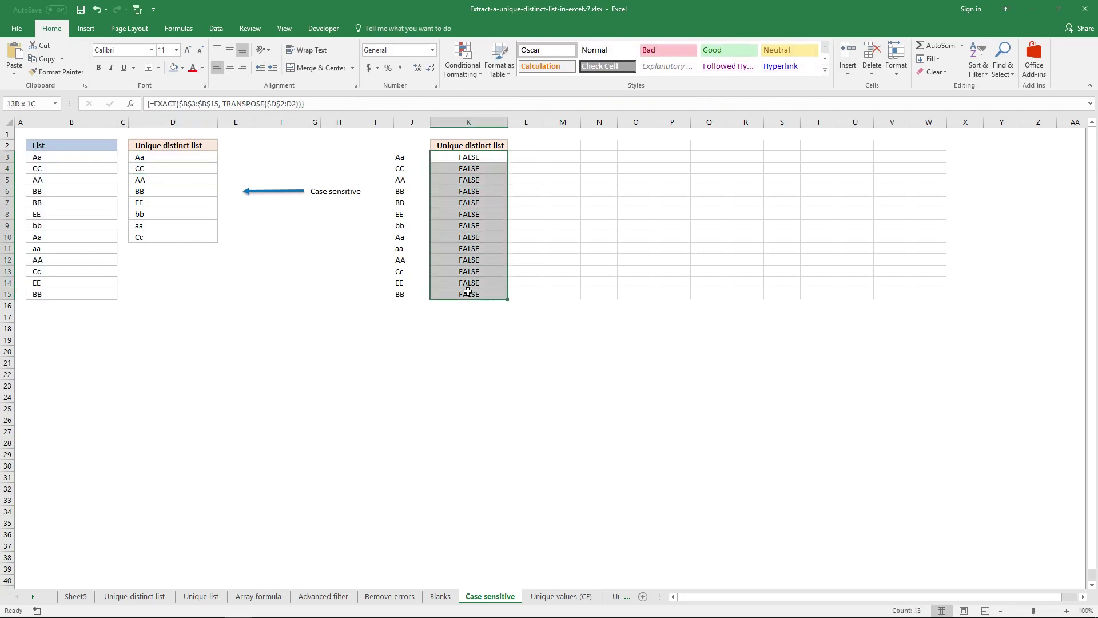
key("Delete")
Step: Enter =EXACT($B$3:$B$15, TRANSPOSE($D$2:D3)) as an array formula across K3:L15
left_click_drag(472, 153, 521, 290)
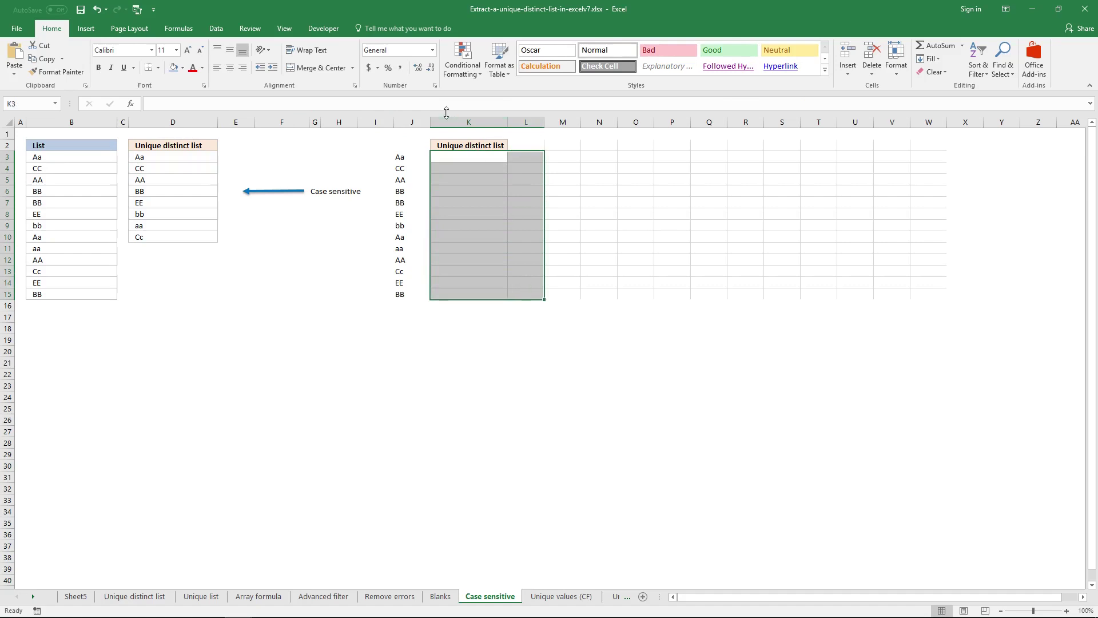
left_click(444, 108)
key("ctrl+v")
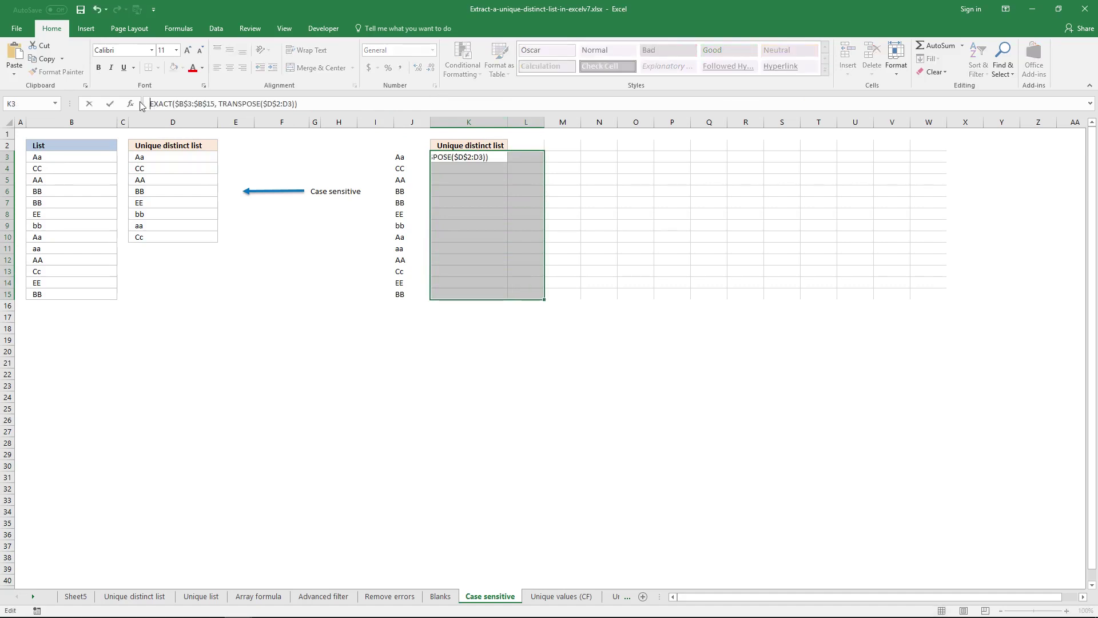
type("=")
key("ctrl+shift+Return")
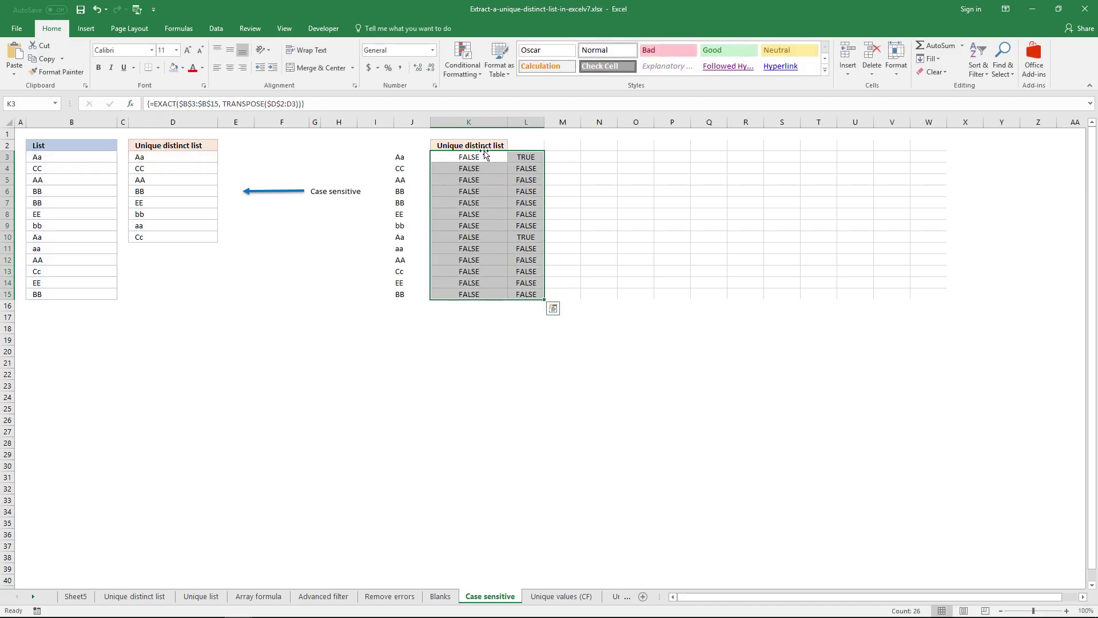
Step: Paste the content of D3 into L2 as a value only and increase the cell's indent
left_click(211, 161)
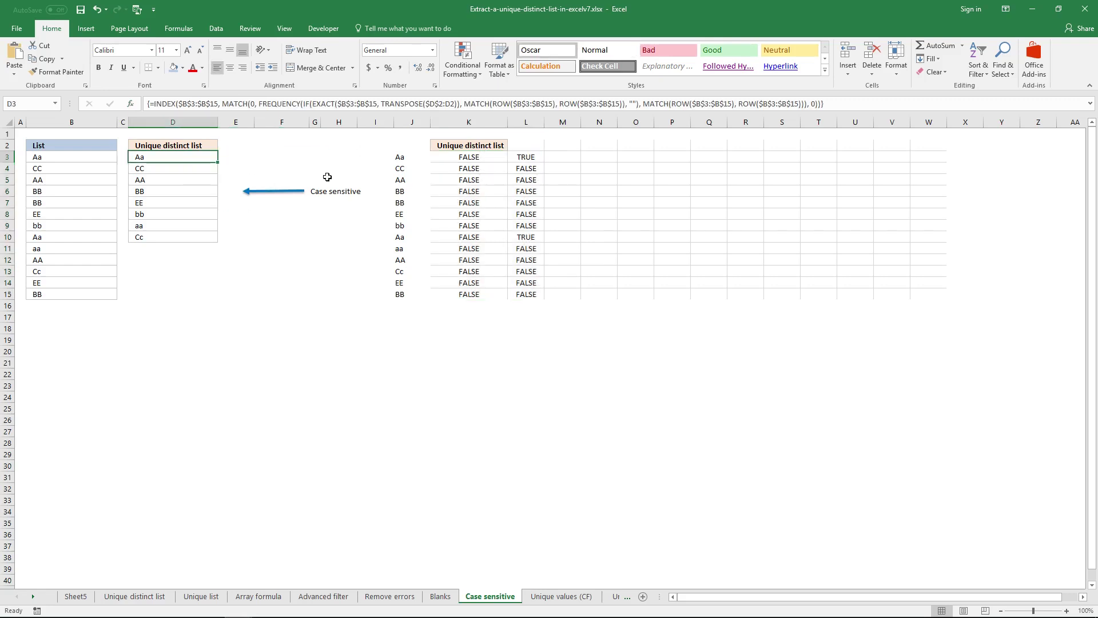
key("ctrl+c")
left_click(529, 145)
right_click(532, 146)
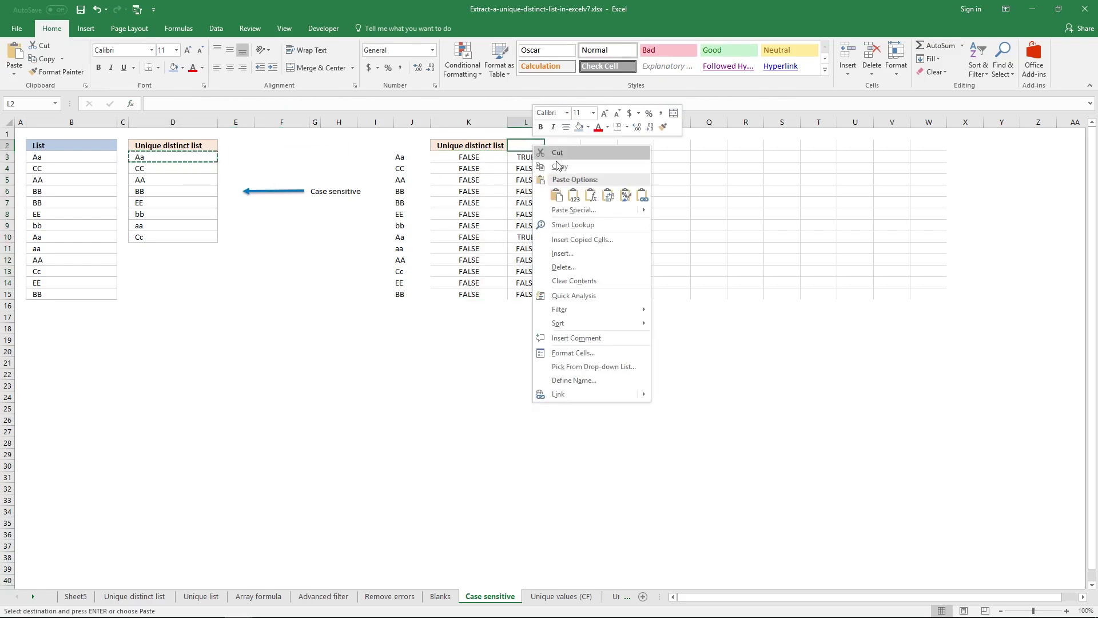
left_click(526, 208)
key("Return")
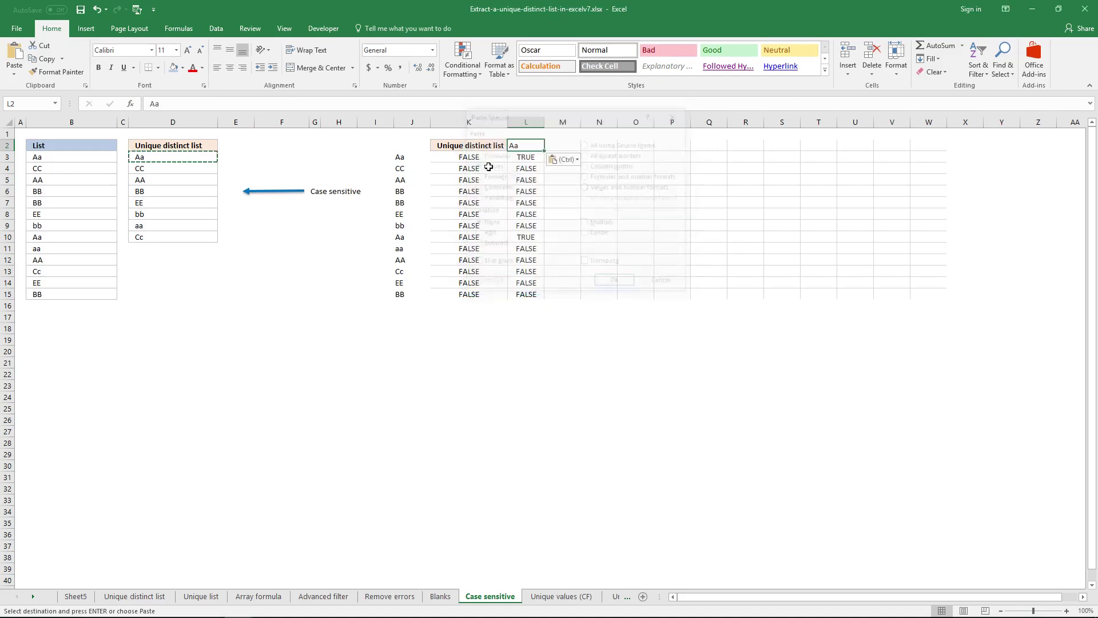
key("Escape")
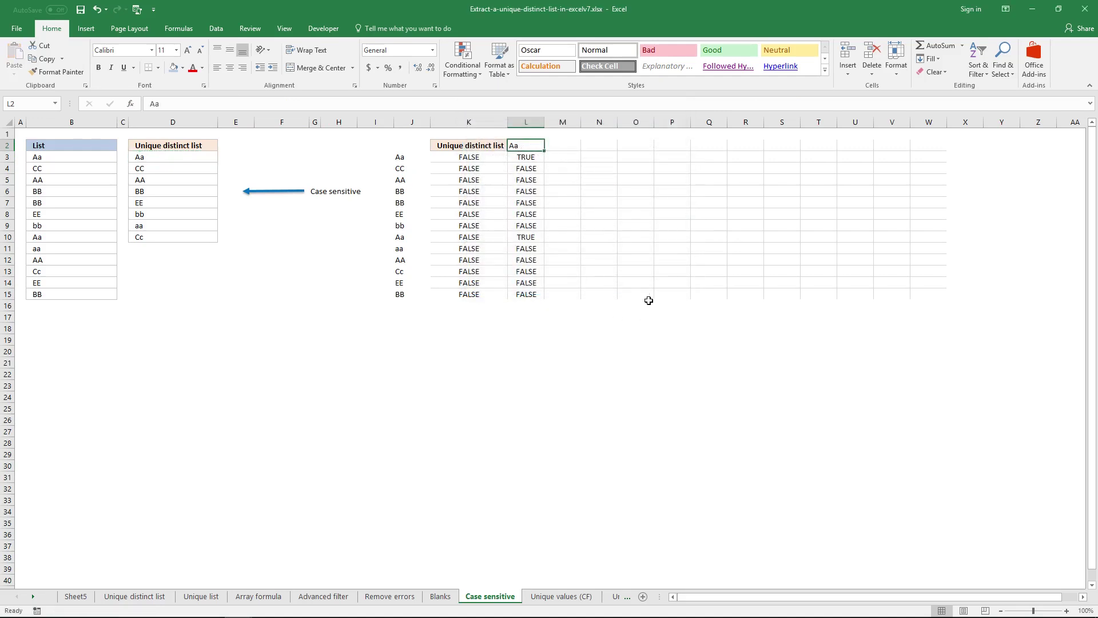
left_click(272, 68)
Step: Compare the header value in L2 with the list values in J3 down to J10 and review the results in K3:L15
left_click(530, 160)
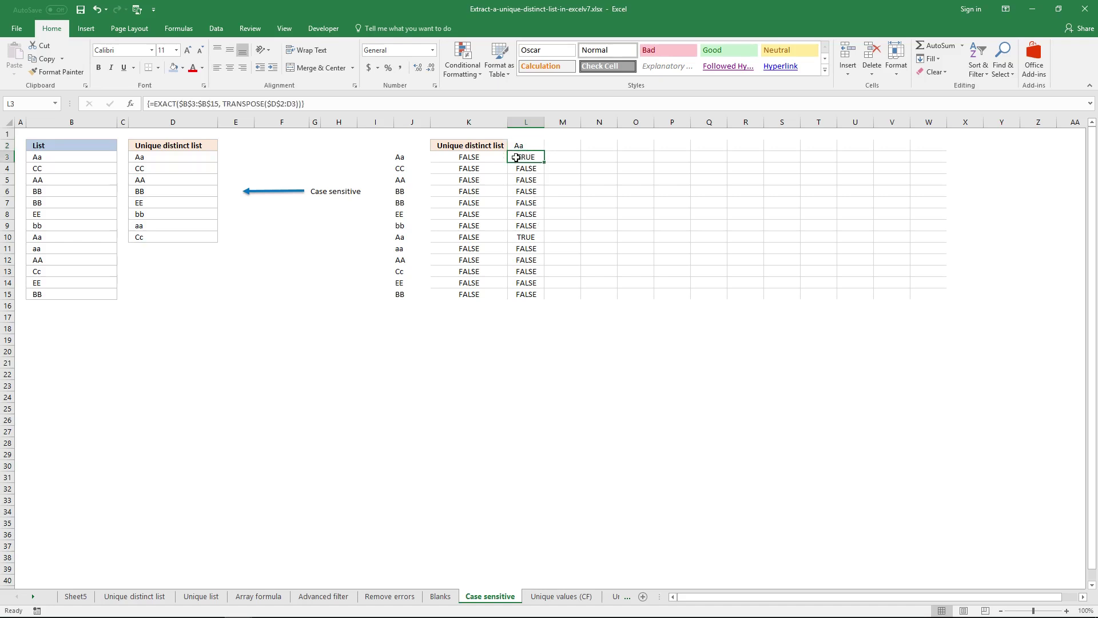
left_click(407, 160)
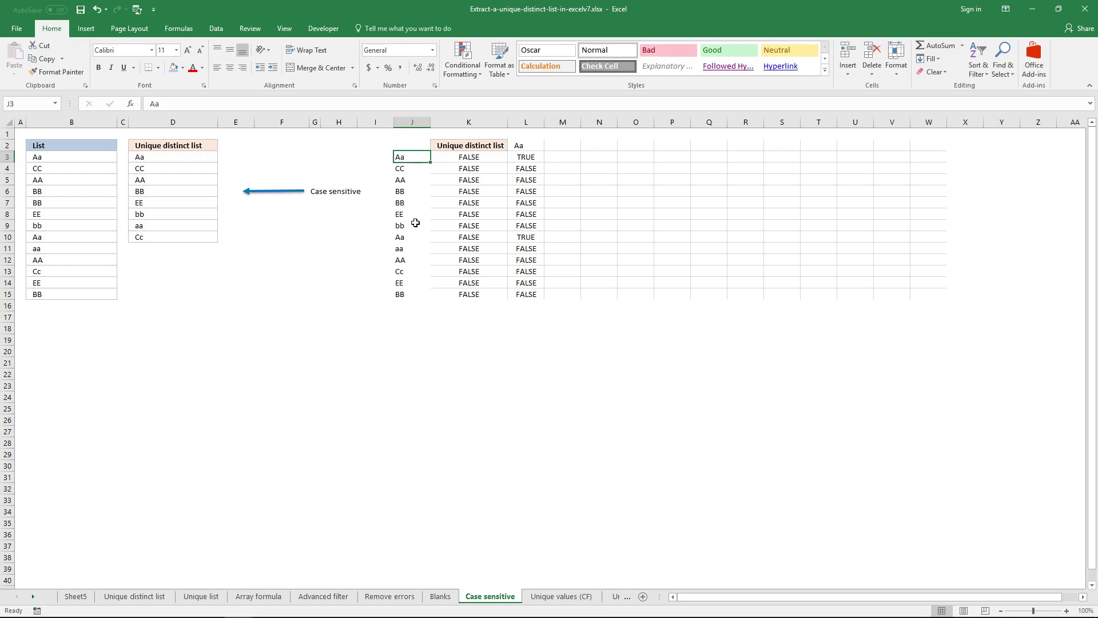
key("Down")
key("Down")
key("Down")
key("Down")
key("Down")
key("Down")
key("Down")
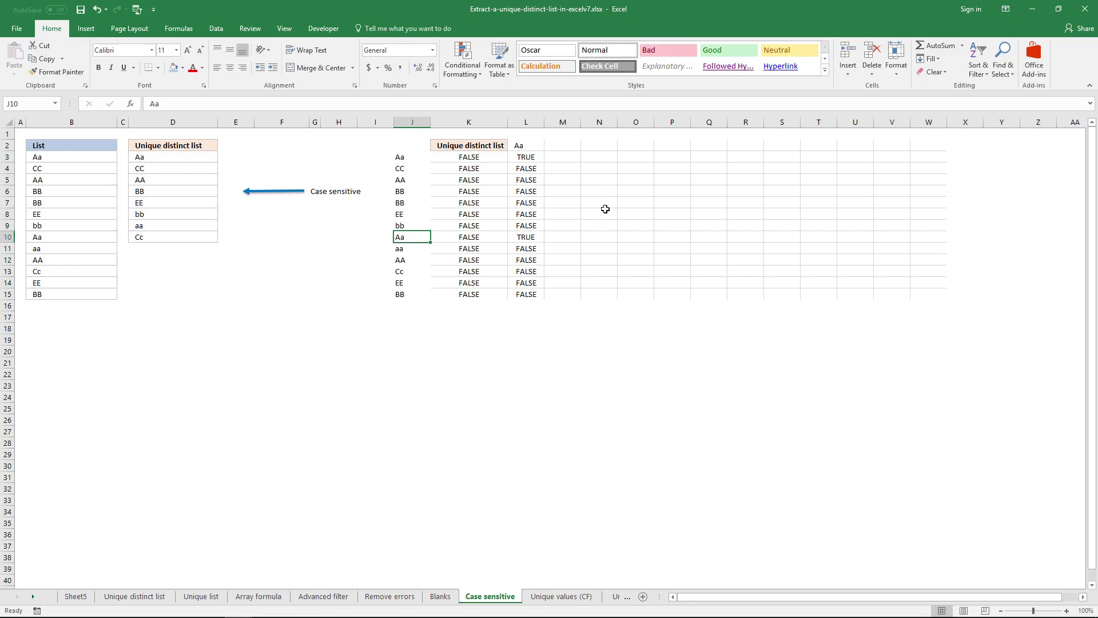
left_click_drag(469, 157, 538, 294)
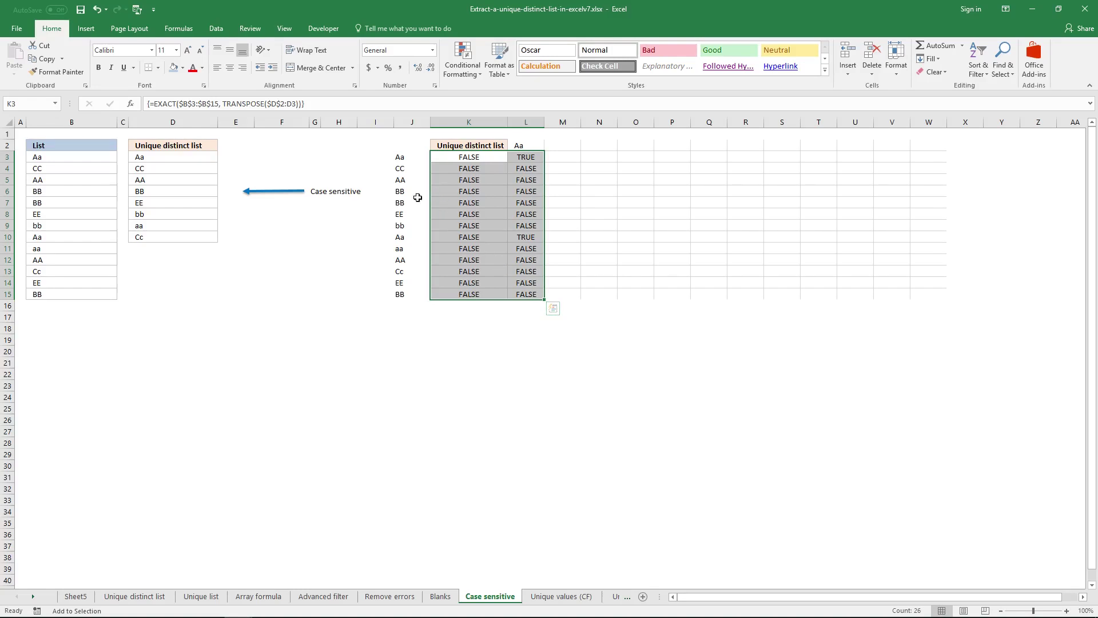
Step: Copy the IF expression used as FREQUENCY's data array from the formula in D4, and clear K3:L15
left_click(169, 168)
left_click_drag(304, 104, 639, 98)
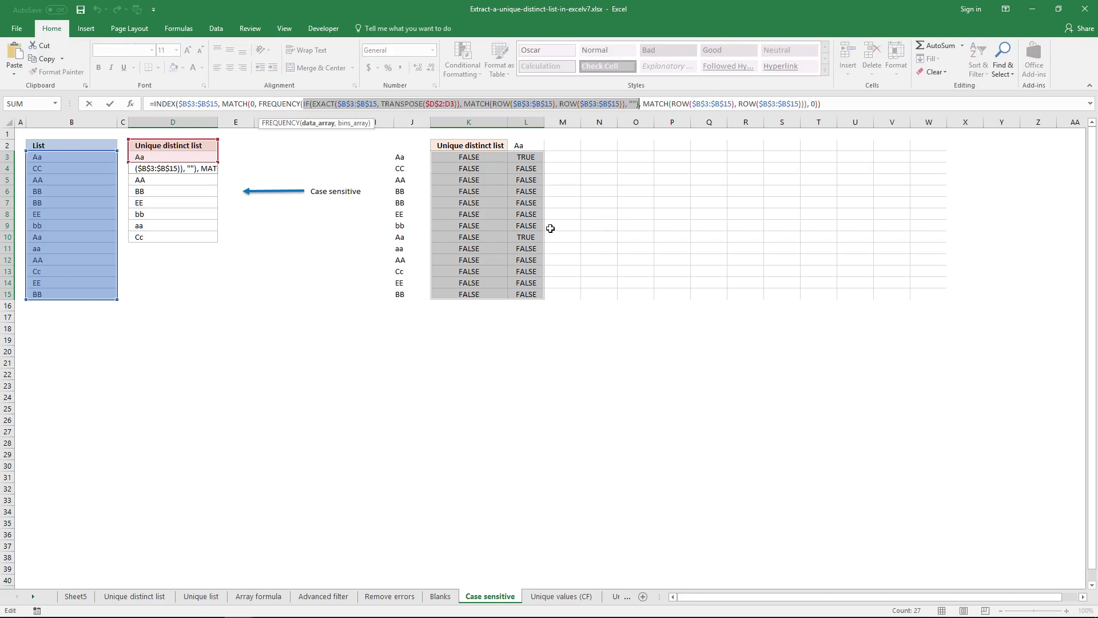
key("Escape")
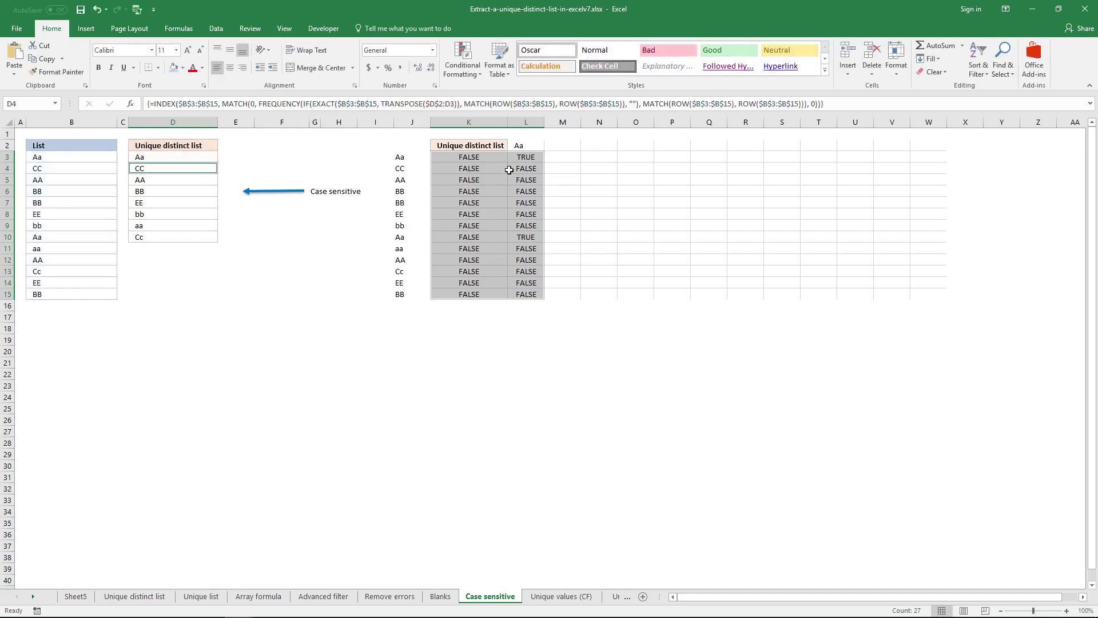
left_click_drag(486, 159, 527, 290)
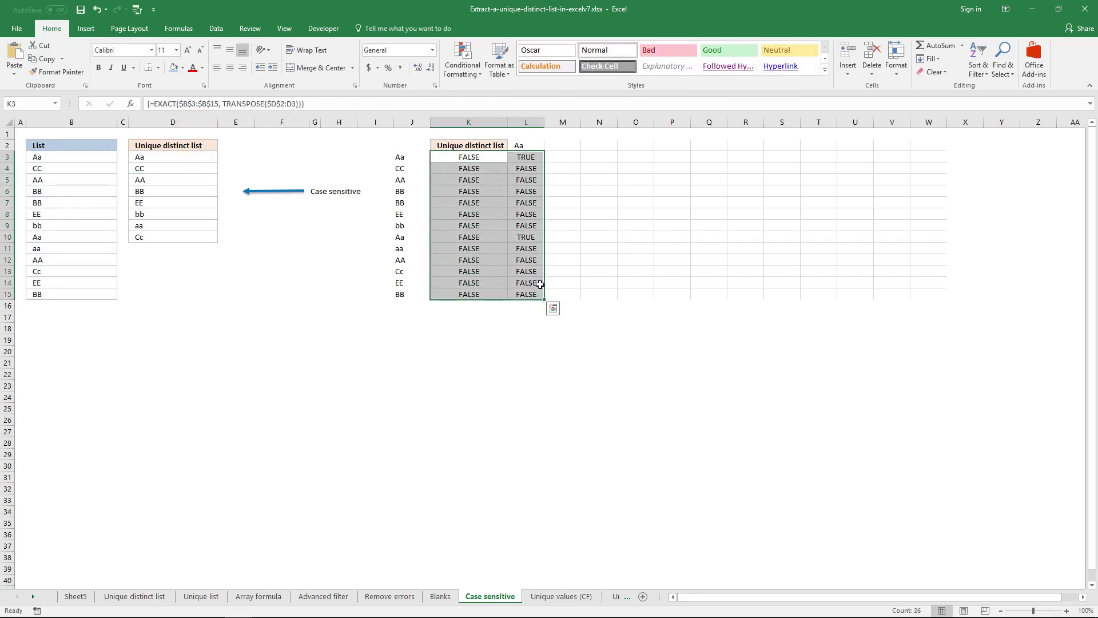
key("Delete")
Step: Enter =IF(EXACT($B$3:$B$15, TRANSPOSE($D$2:D3)), MATCH(ROW($B$3:$B$15), ROW($B$3:$B$15)), "") as an array formula in K3
left_click(480, 162)
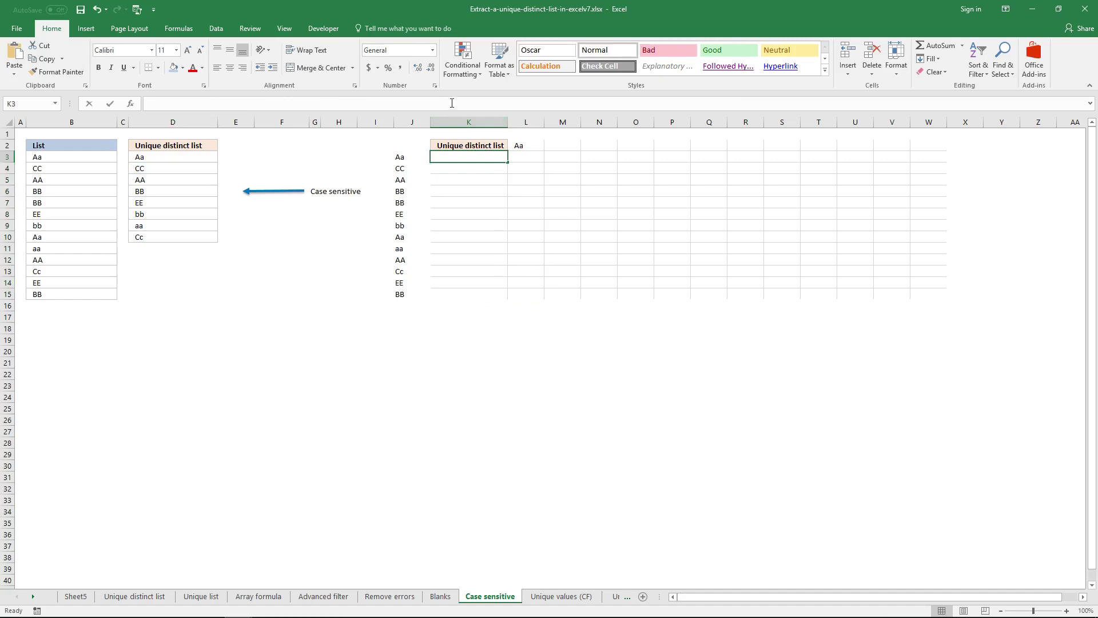
left_click(452, 104)
key("ctrl+v")
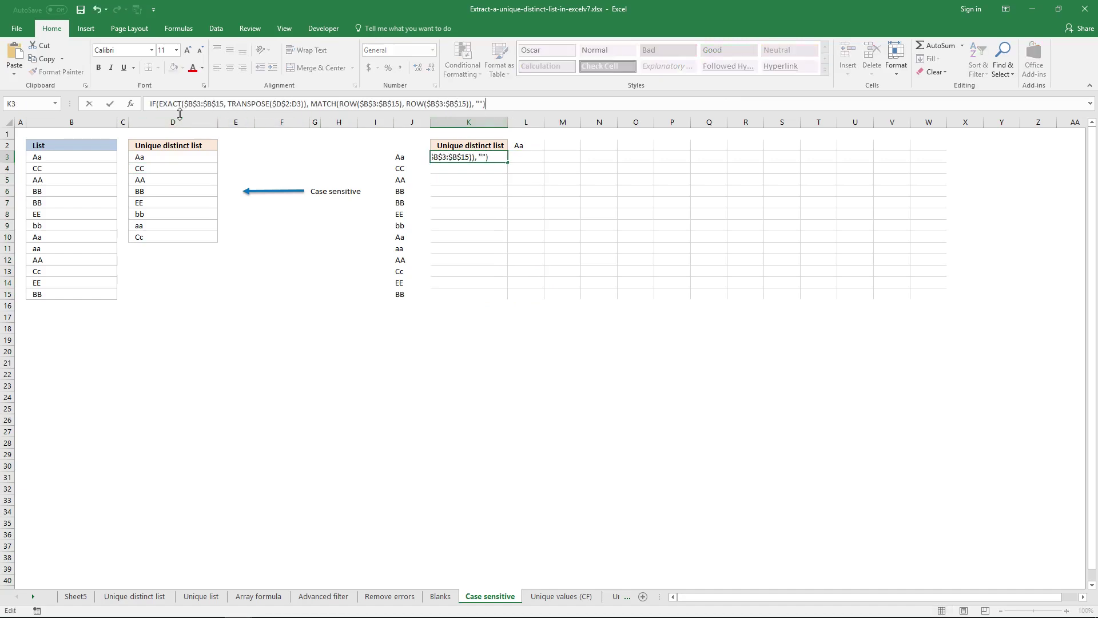
key("Home")
type("=")
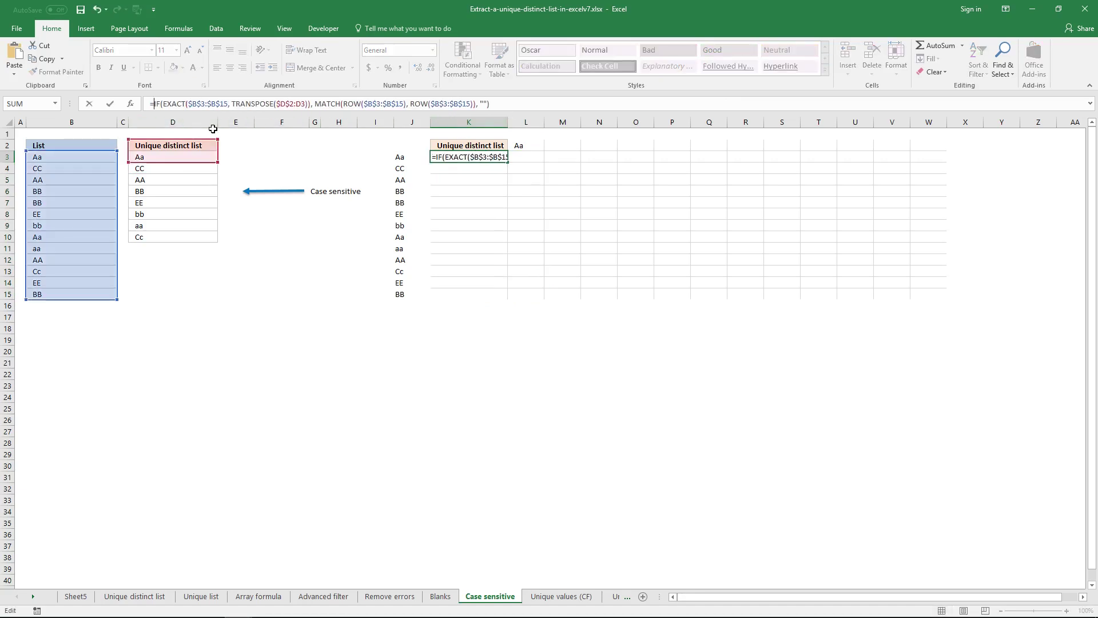
key("ctrl+shift+Return")
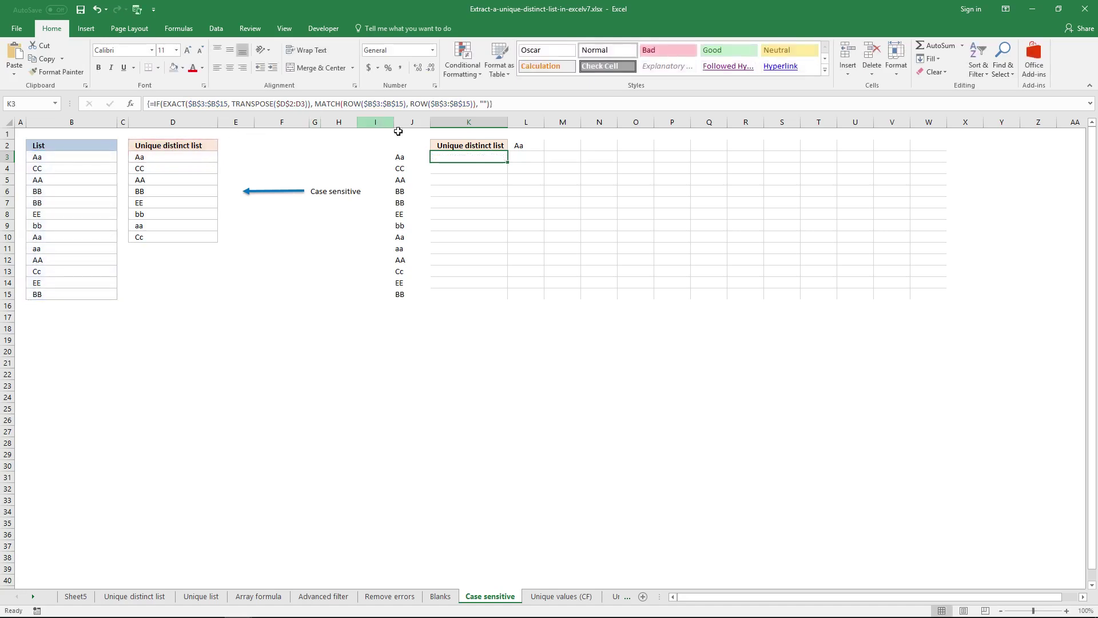
Step: Extend the IF array formula in K3 over the range K3:L15
left_click_drag(465, 155, 539, 292)
left_click(510, 106)
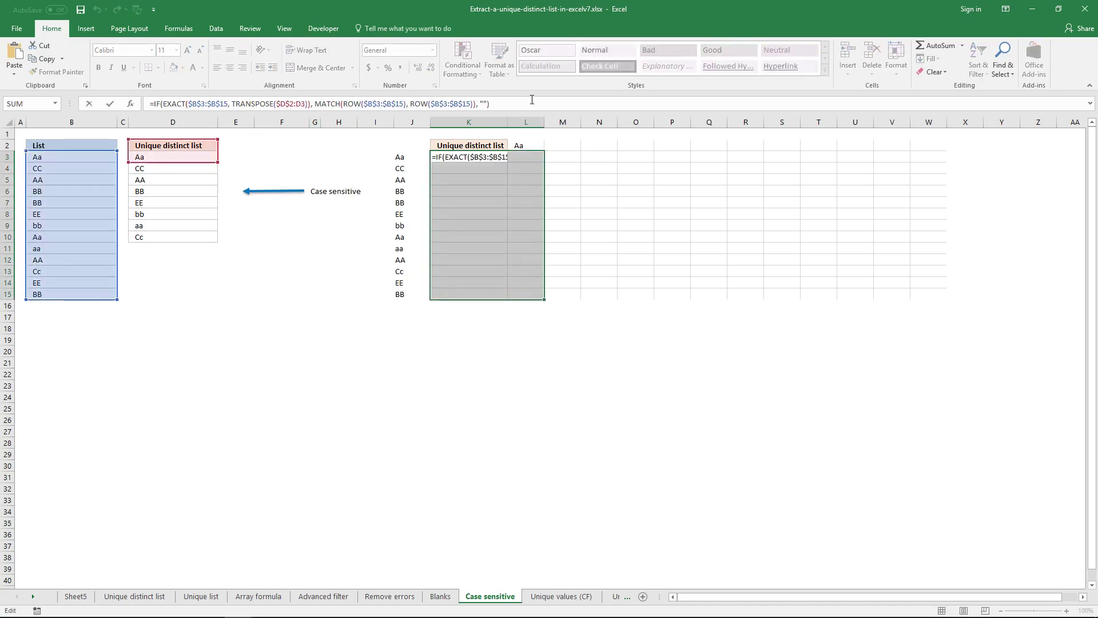
key("ctrl+shift+Return")
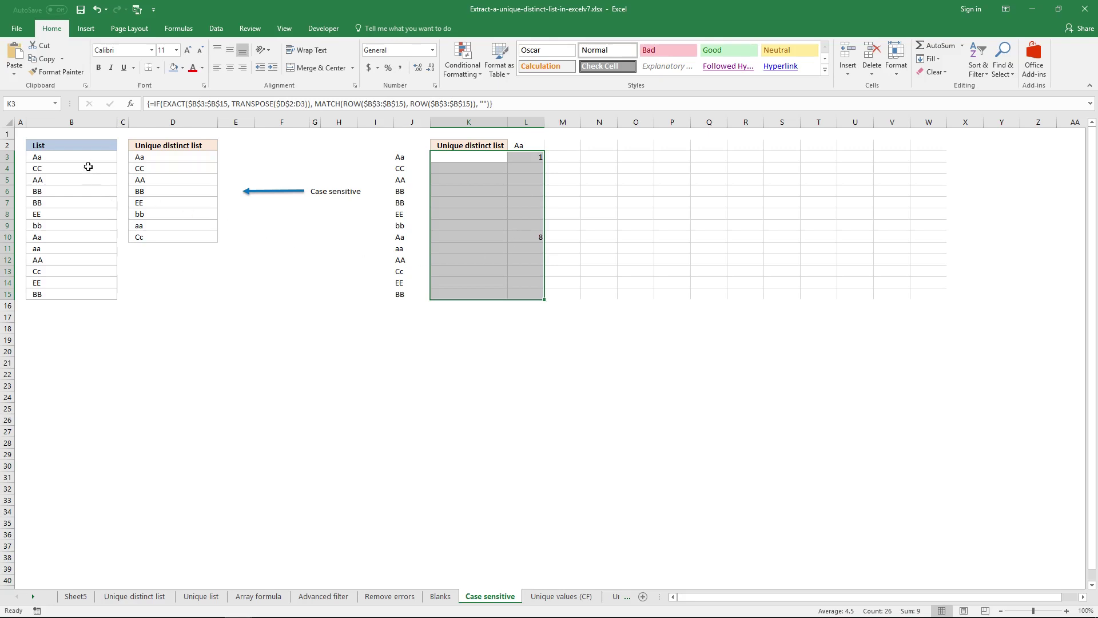
Step: Mark the list positions of the two Aa entries in column A, with 1 in A3 and 8 in A10
left_click(20, 158)
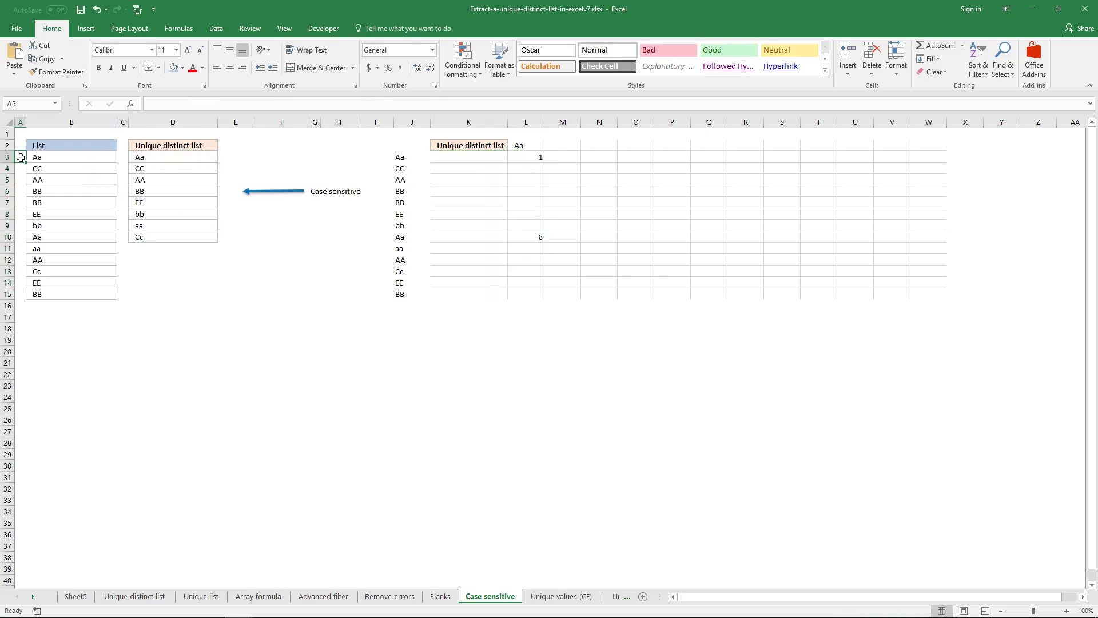
type("1")
left_click(30, 234)
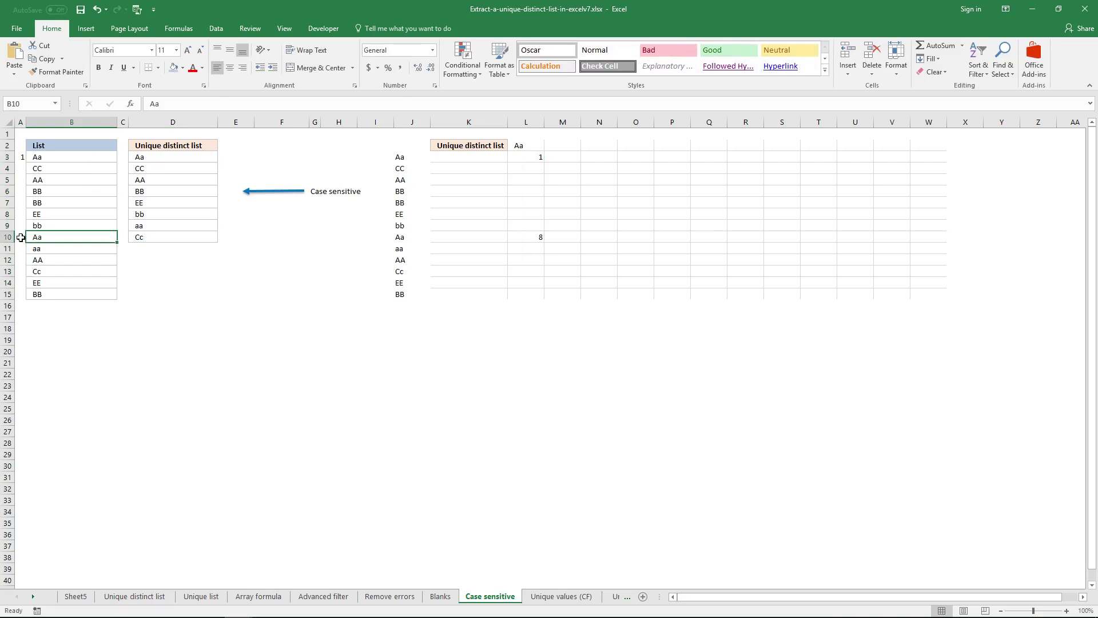
left_click(20, 237)
type("8")
key("Return")
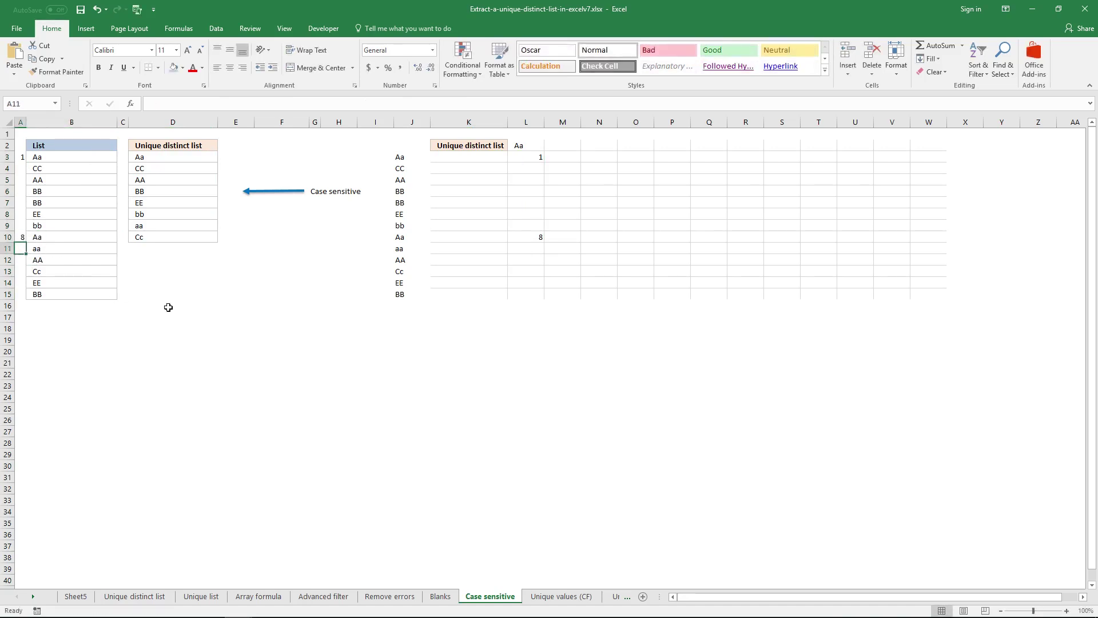
left_click(166, 307)
left_click(536, 156)
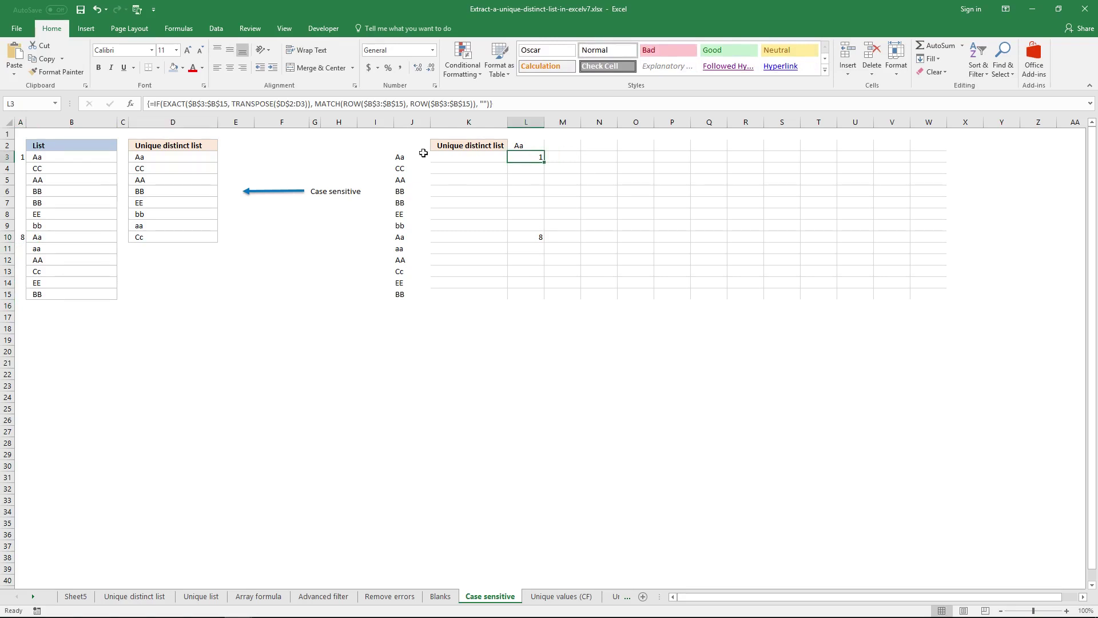
Step: Copy the whole FREQUENCY expression from the array formula in D4, keeping that formula as an array formula
left_click(177, 166)
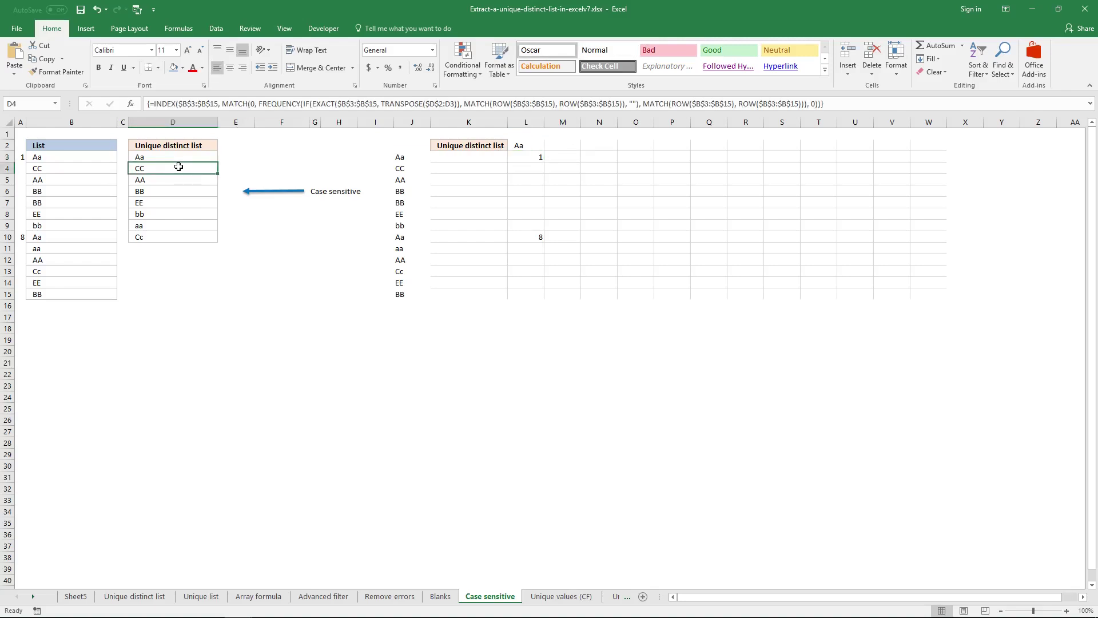
left_click(262, 103)
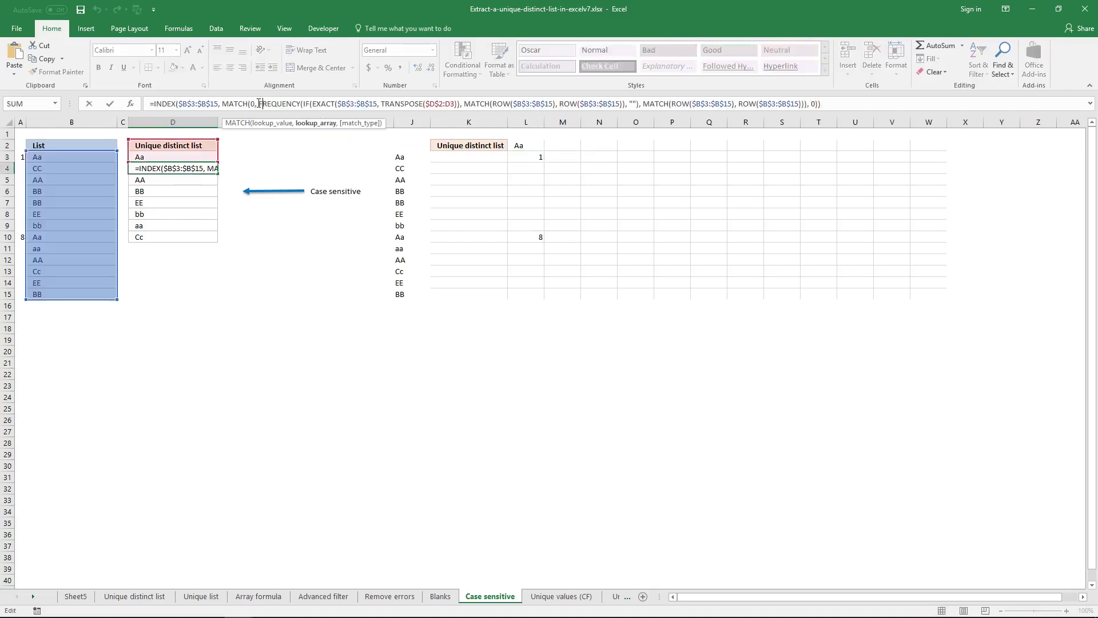
left_click_drag(261, 103, 807, 105)
key("ctrl+c")
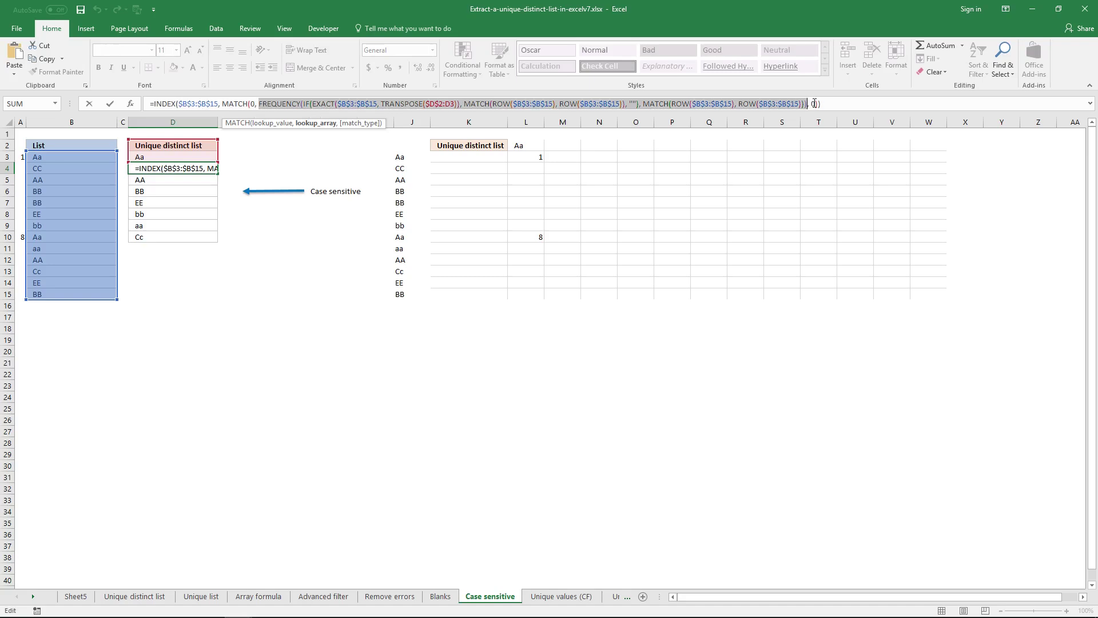
key("ctrl+shift+Return")
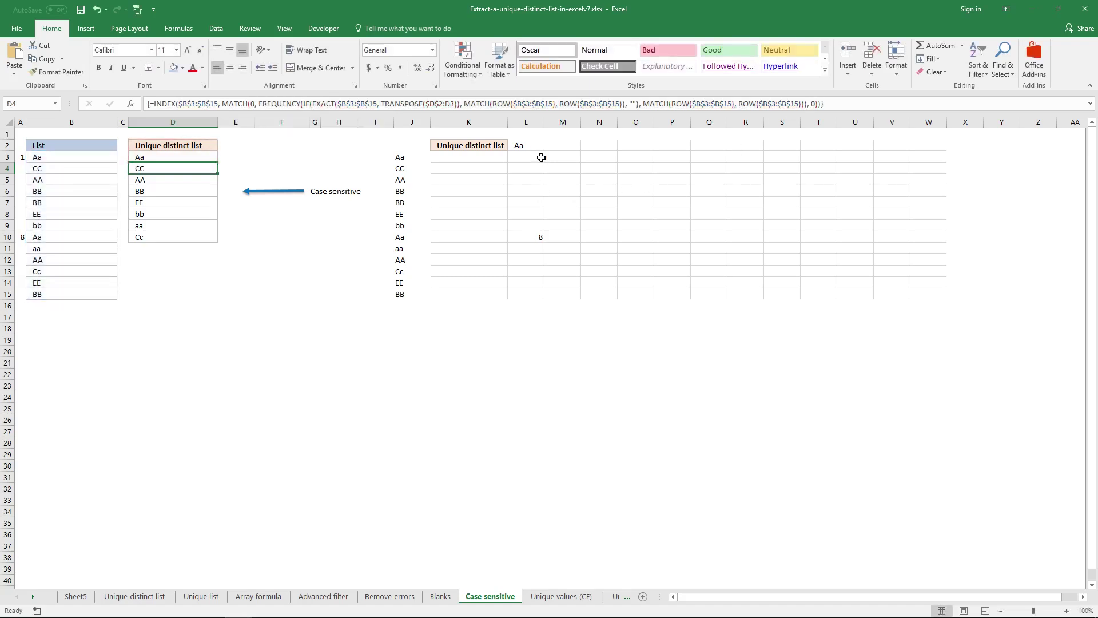
Step: Enter =FREQUENCY(IF(EXACT($B$3:$B$15, TRANSPOSE($D$2:D3)), MATCH(ROW($B$3:$B$15), ROW($B$3:$B$15)), ""), MATCH(ROW($B$3:$B$15), ROW($B$3:$B$15))) as an array formula in M3
left_click(563, 156)
left_click(283, 103)
key("ctrl+v")
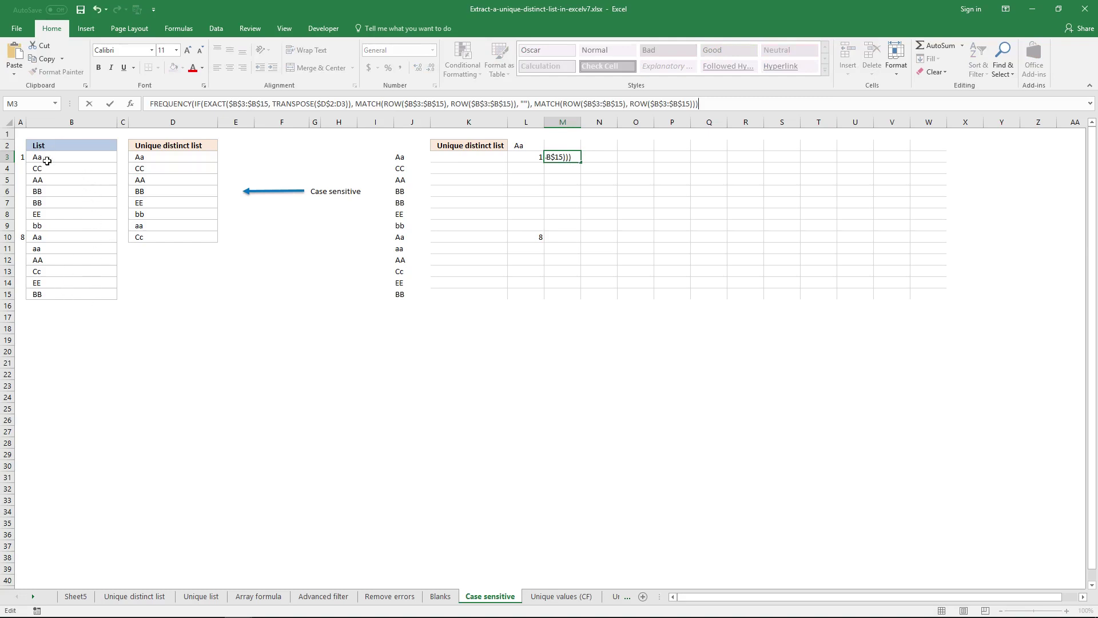
left_click(158, 107)
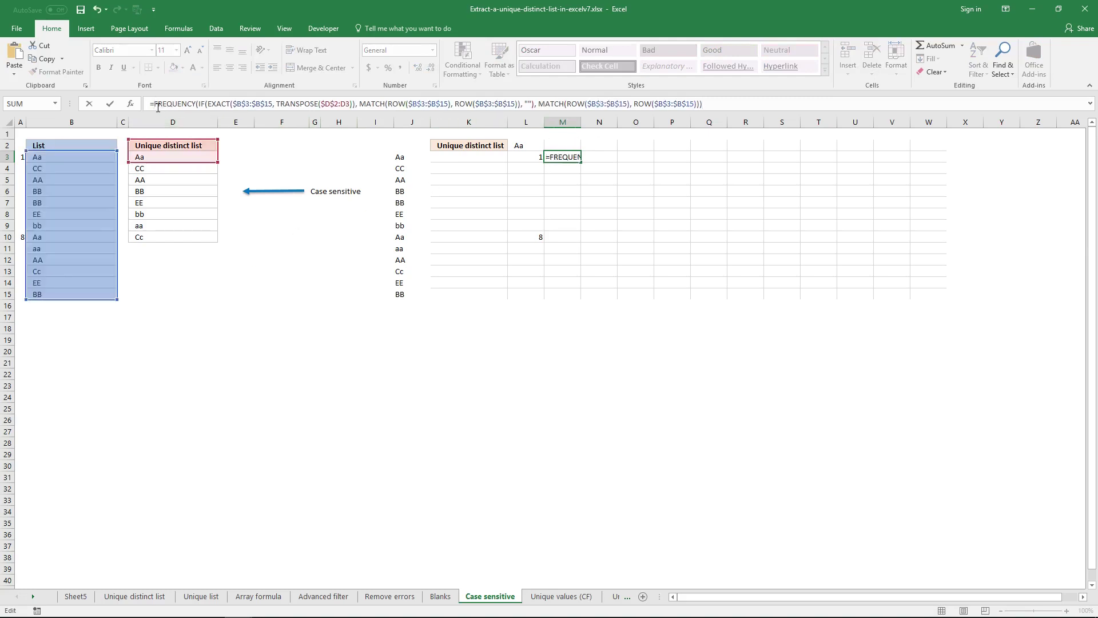
key("ctrl+shift+Return")
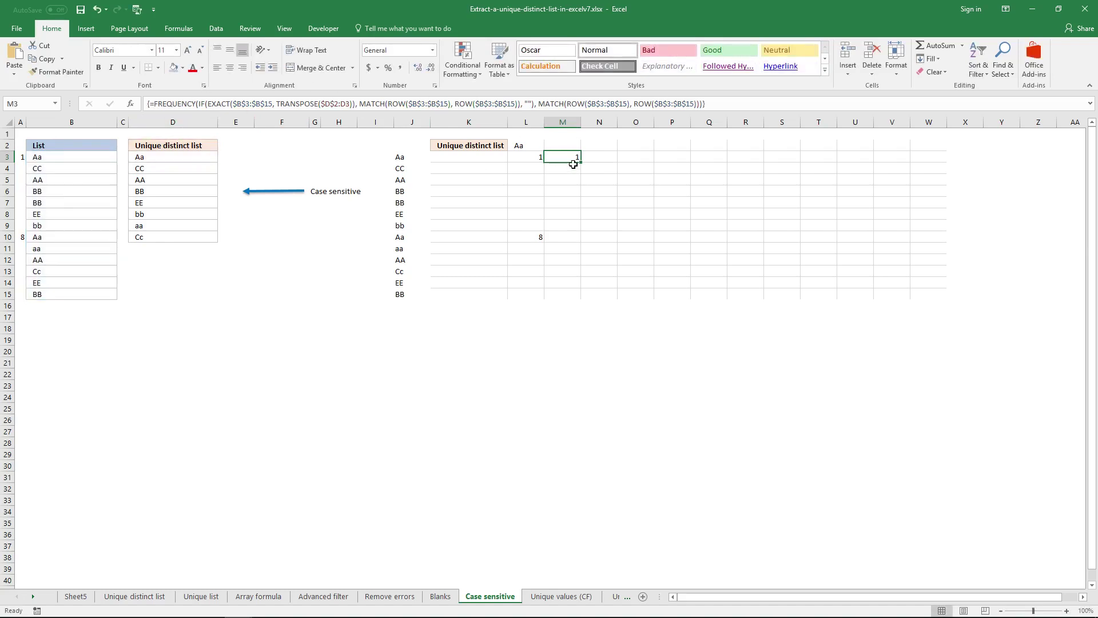
Step: Extend the FREQUENCY array formula in M3 over the range M3:M16
left_click_drag(573, 164, 571, 307)
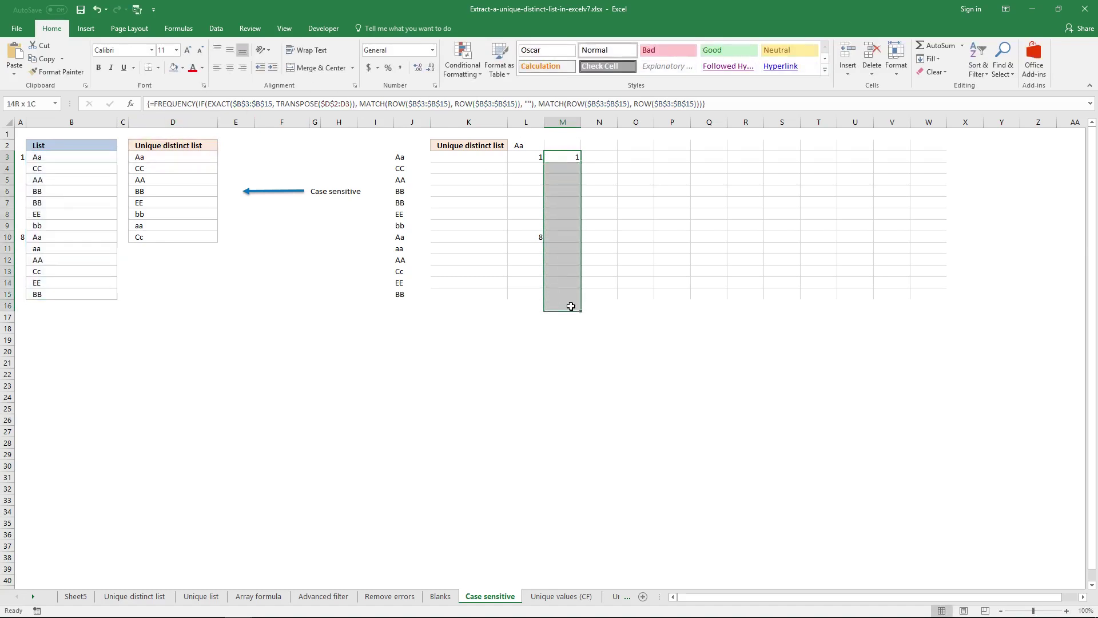
left_click(716, 103)
key("ctrl+shift+Return")
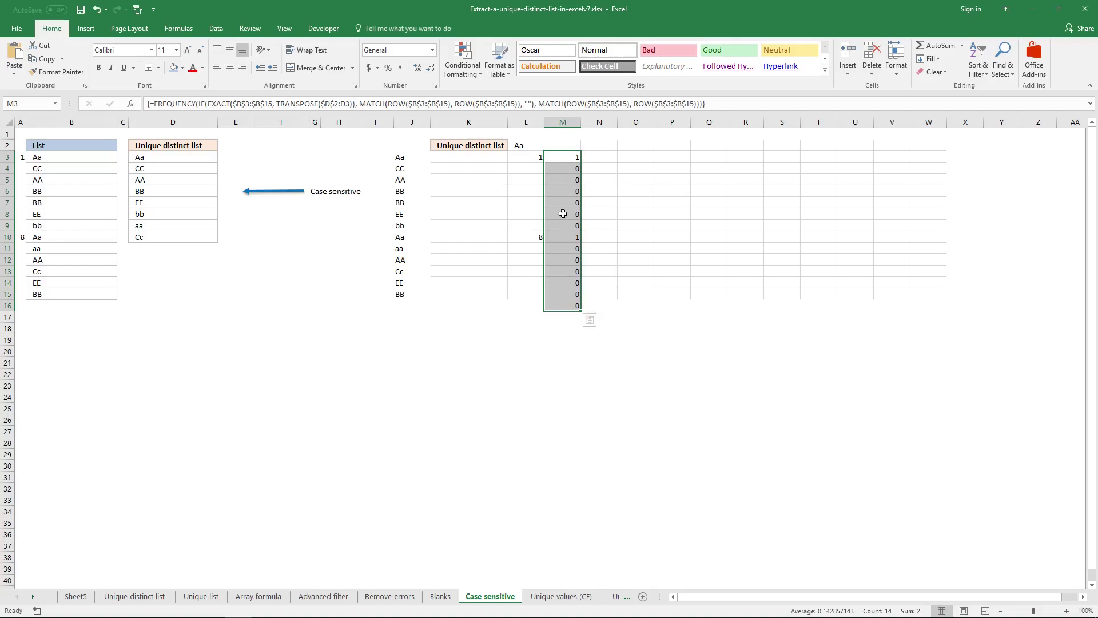
Step: Copy the MATCH(0, FREQUENCY(...), 0) expression used as INDEX's row number from the formula in D4
left_click(194, 172)
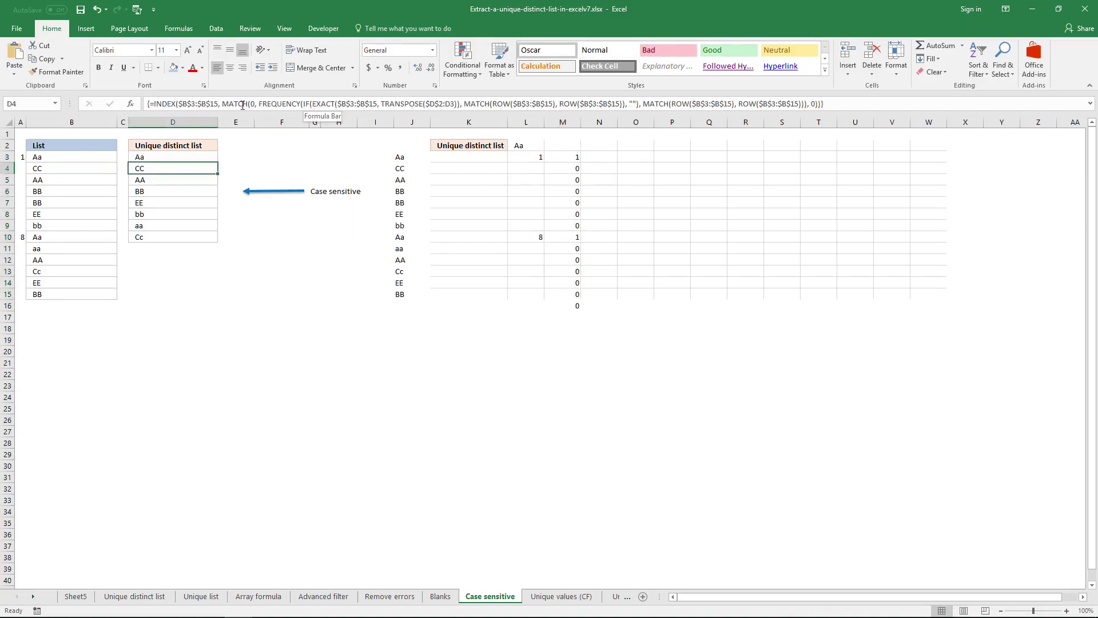
left_click_drag(224, 104, 149, 103)
left_click_drag(222, 103, 834, 104)
key("ctrl+c")
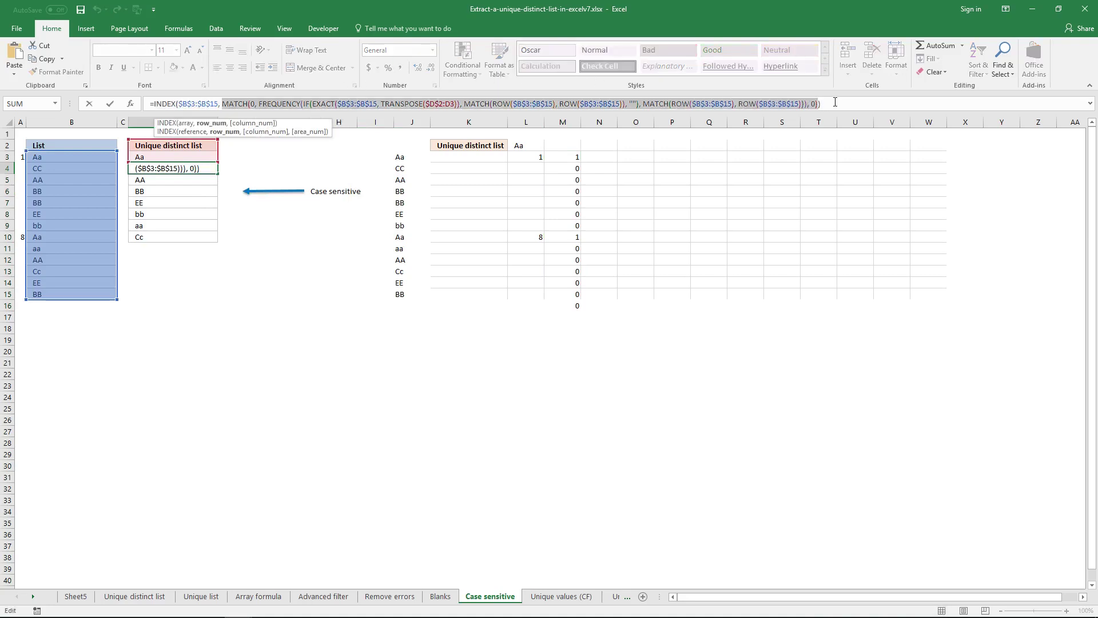
key("Escape")
Step: Enter =MATCH(0, FREQUENCY(IF(EXACT($B$3:$B$15, TRANSPOSE($D$2:D3)), MATCH(ROW($B$3:$B$15), ROW($B$3:$B$15)), ""), MATCH(ROW($B$3:$B$15), ROW($B$3:$B$15))), 0) as an array formula in N3, and compare B4 with D4
left_click(606, 158)
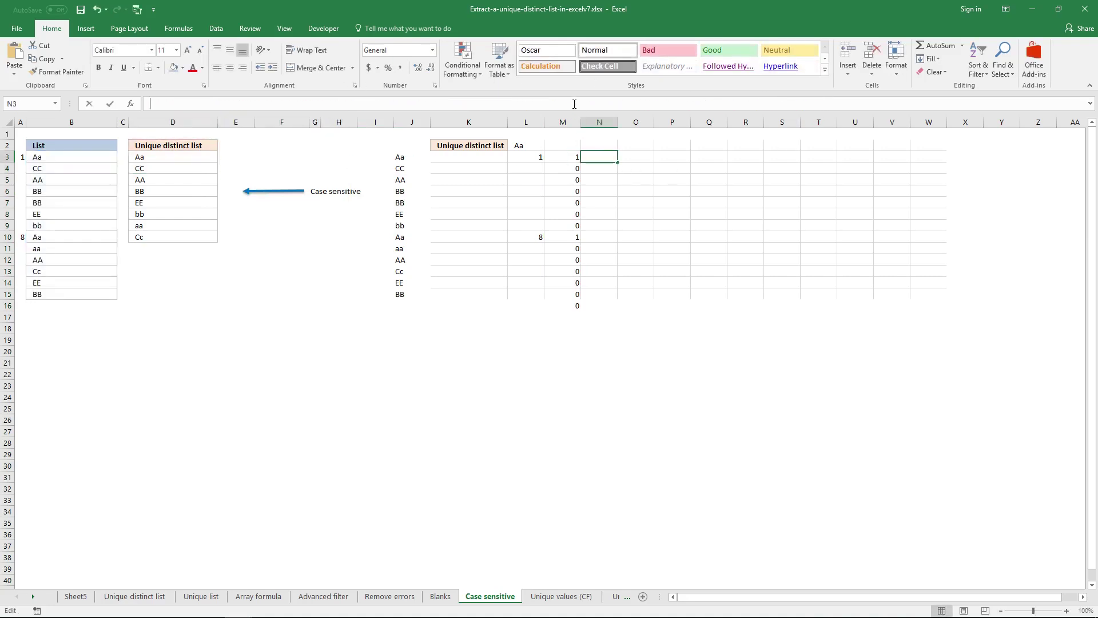
key("ctrl+v")
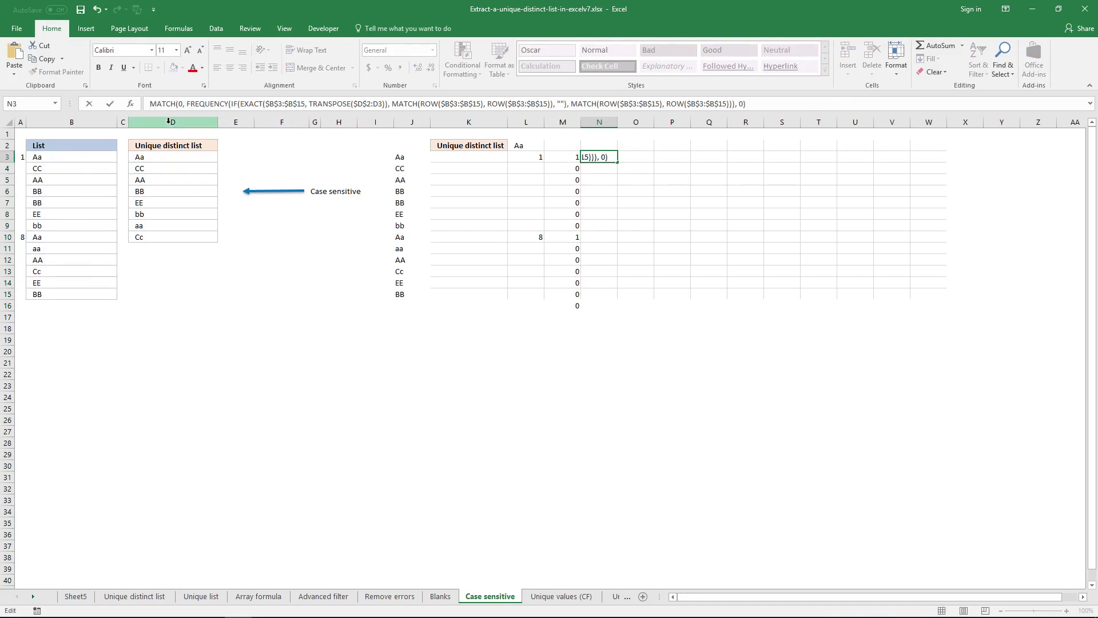
key("Home")
type("=")
key("ctrl+shift+Return")
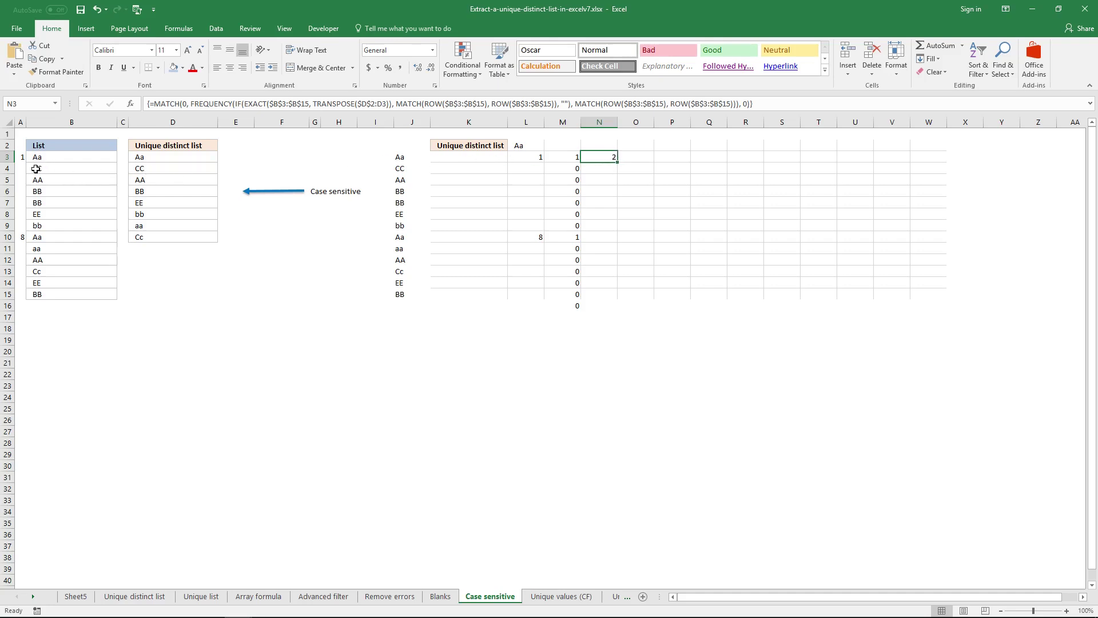
left_click(70, 172)
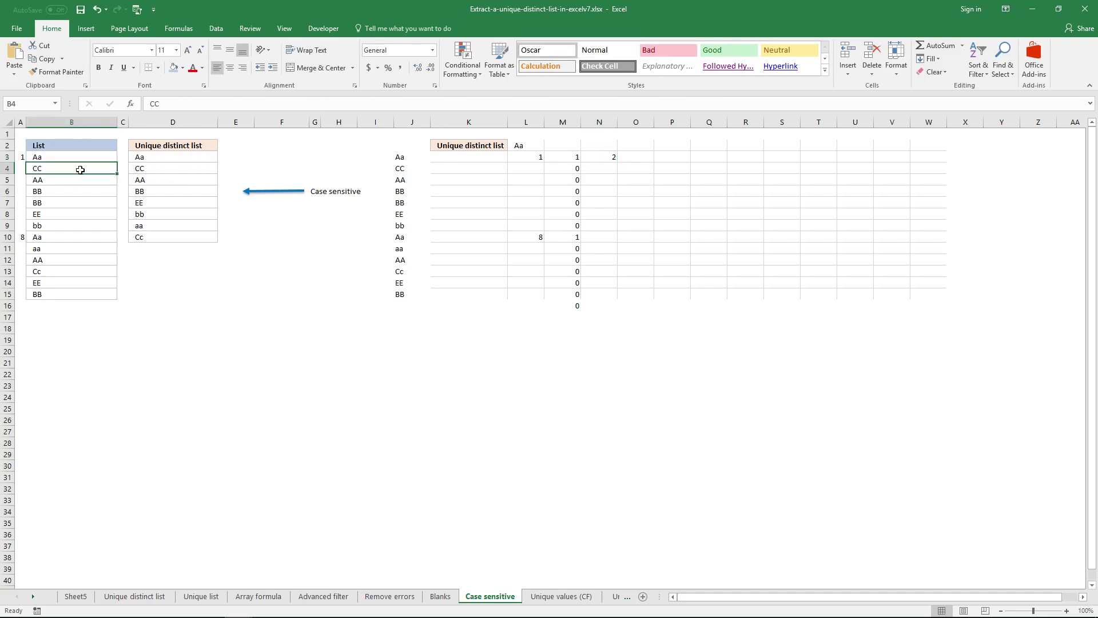
left_click(147, 167)
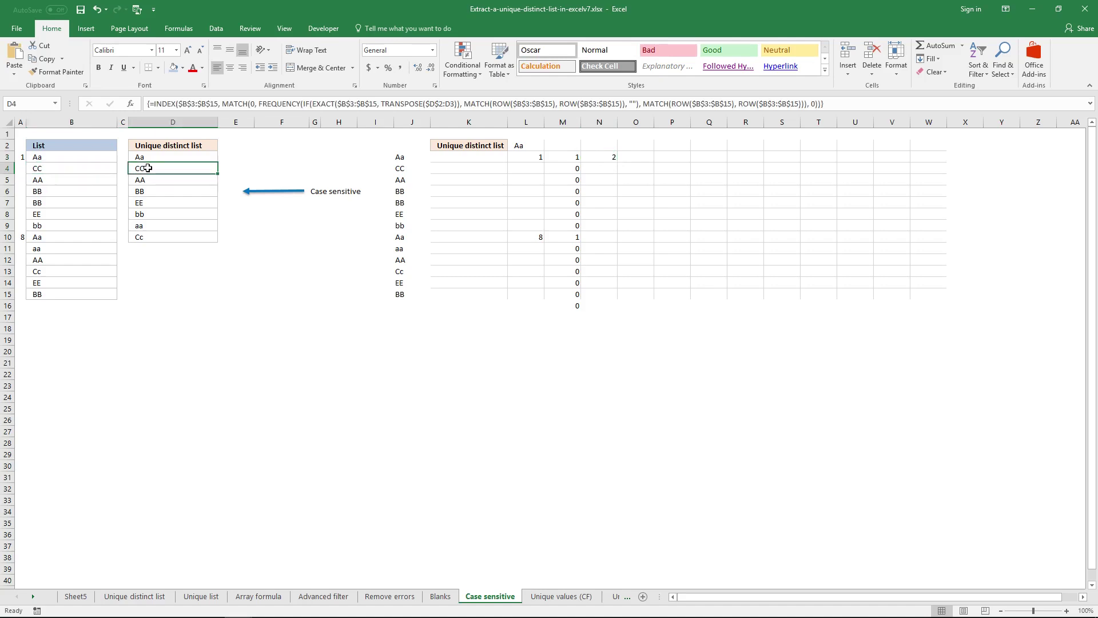